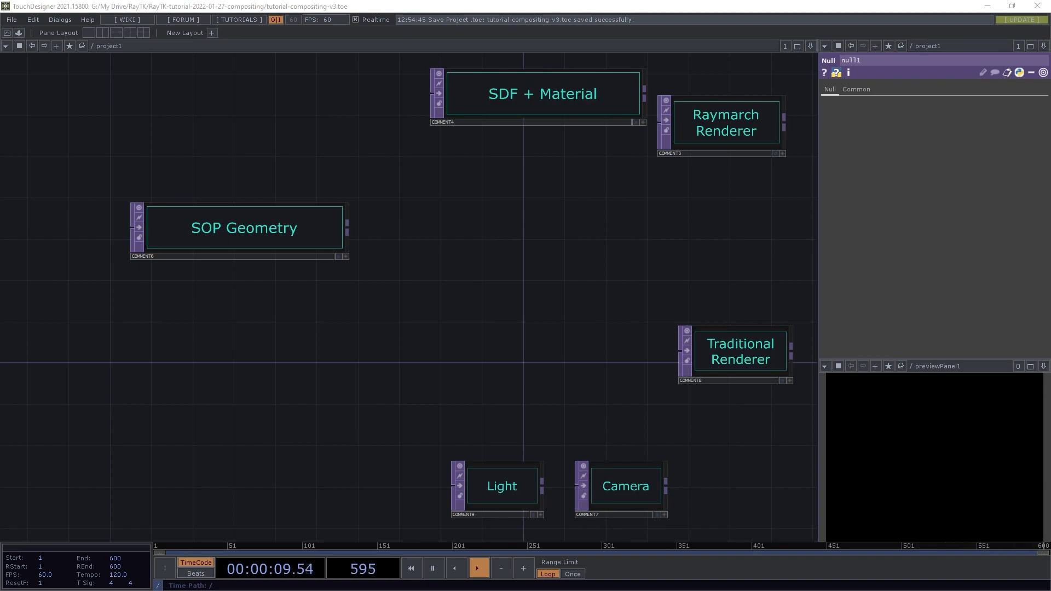
# - Add a raymarchRender3D node from the RayTK palette below the Raymarch Renderer comment
pyautogui.scroll(5, 767, 72)
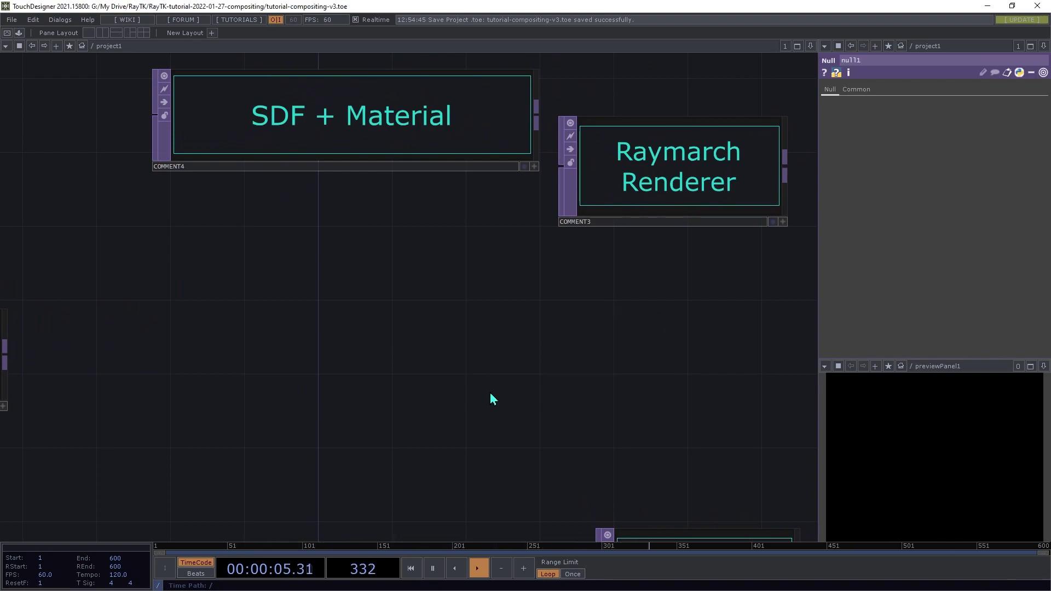
pyautogui.hotkey('alt', 'r')
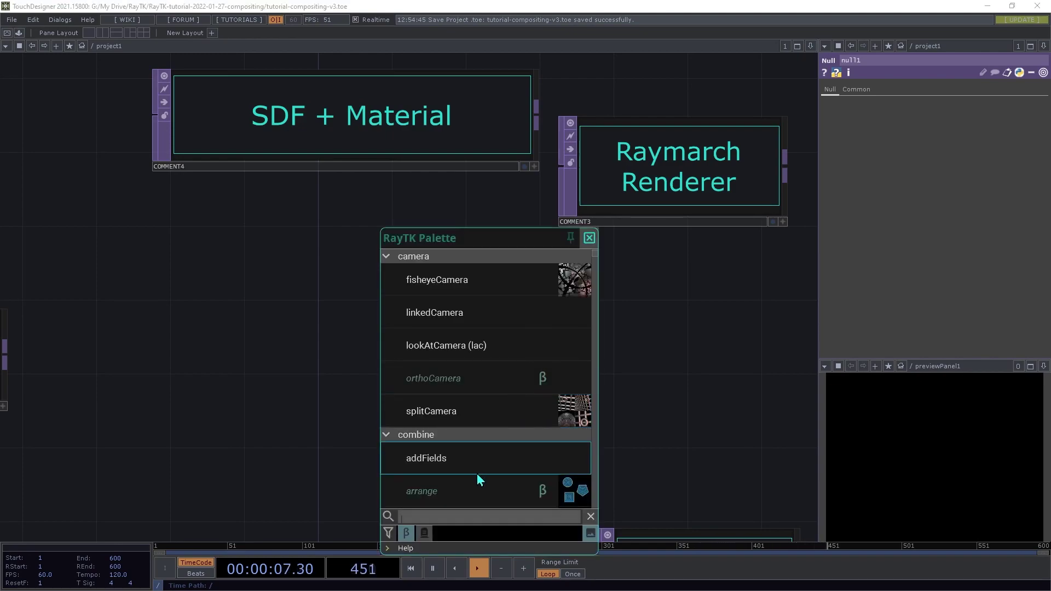
pyautogui.scroll(-6, 478, 474)
pyautogui.write('rr3')
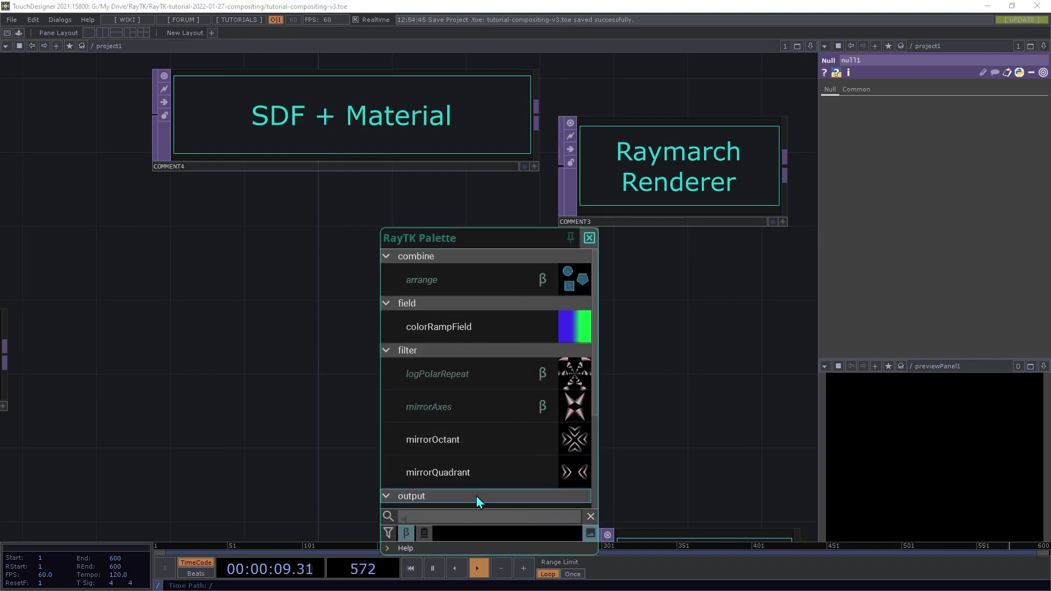
pyautogui.click(468, 281)
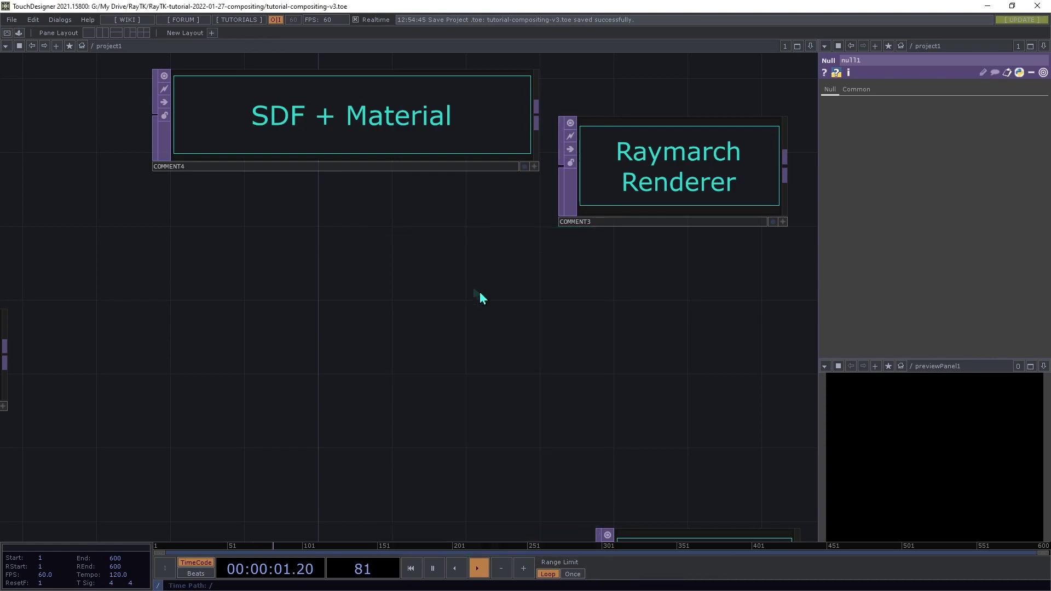
pyautogui.click(417, 298)
pyautogui.moveTo(416, 295); pyautogui.dragTo(690, 323)
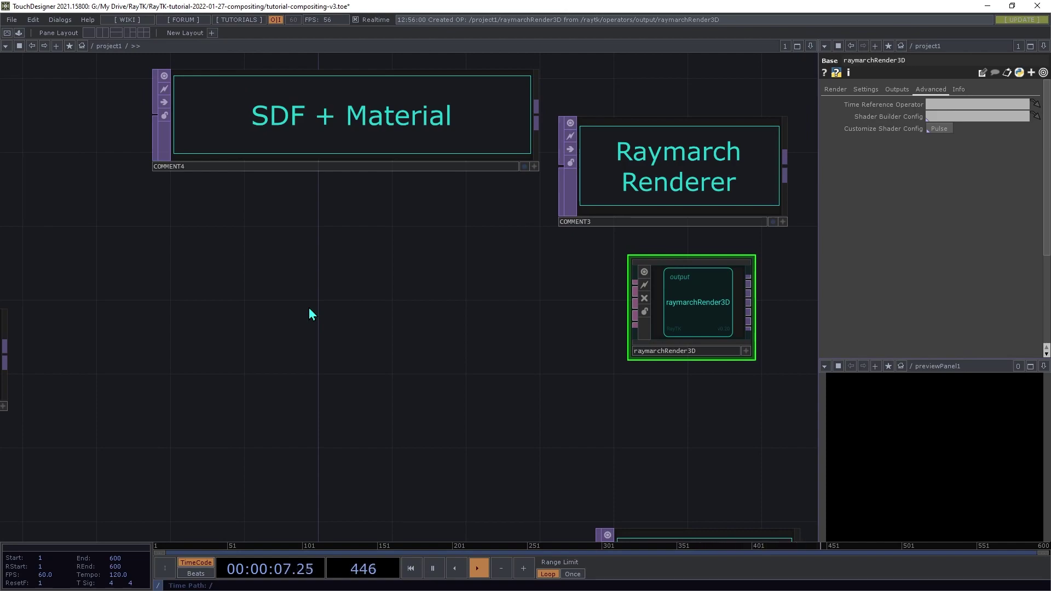
# - Add a boxFrameSdf node and wire boxFrameSdf1 into raymarchRender3D
pyautogui.hotkey('alt', 'r')
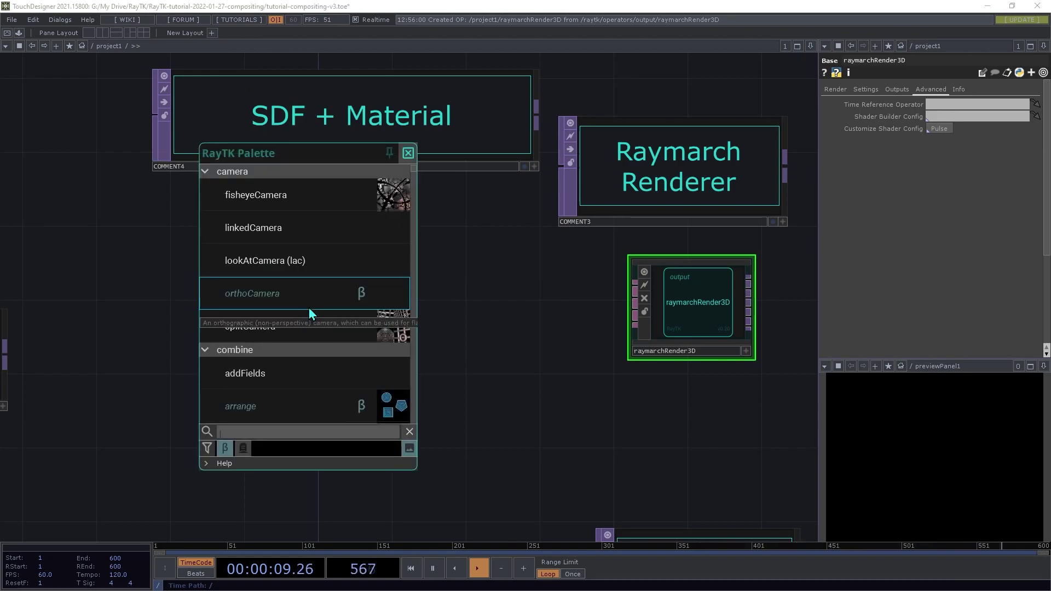
pyautogui.write('boxf')
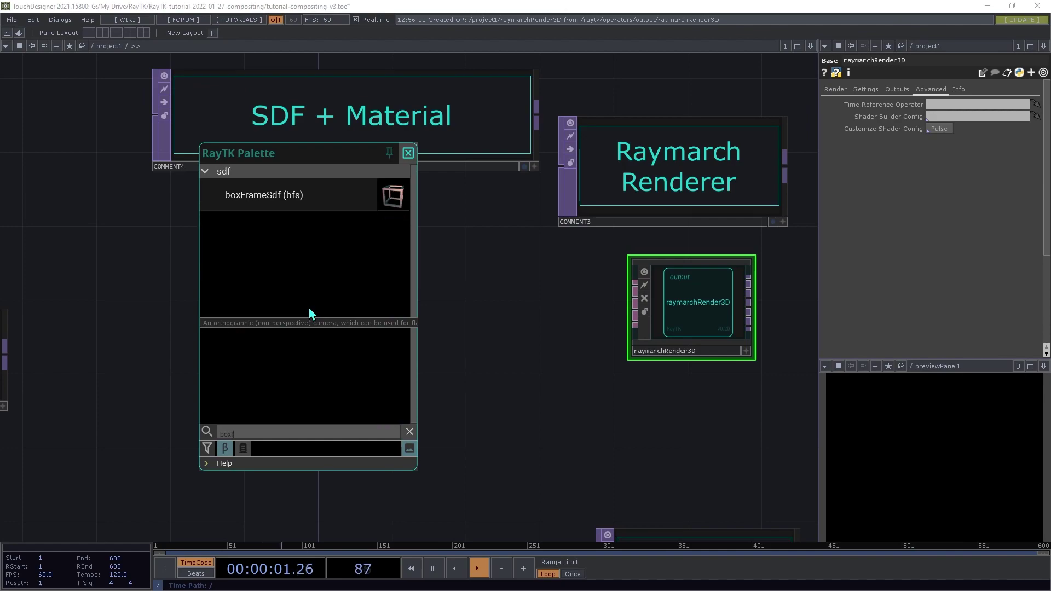
pyautogui.click(286, 207)
pyautogui.click(356, 311)
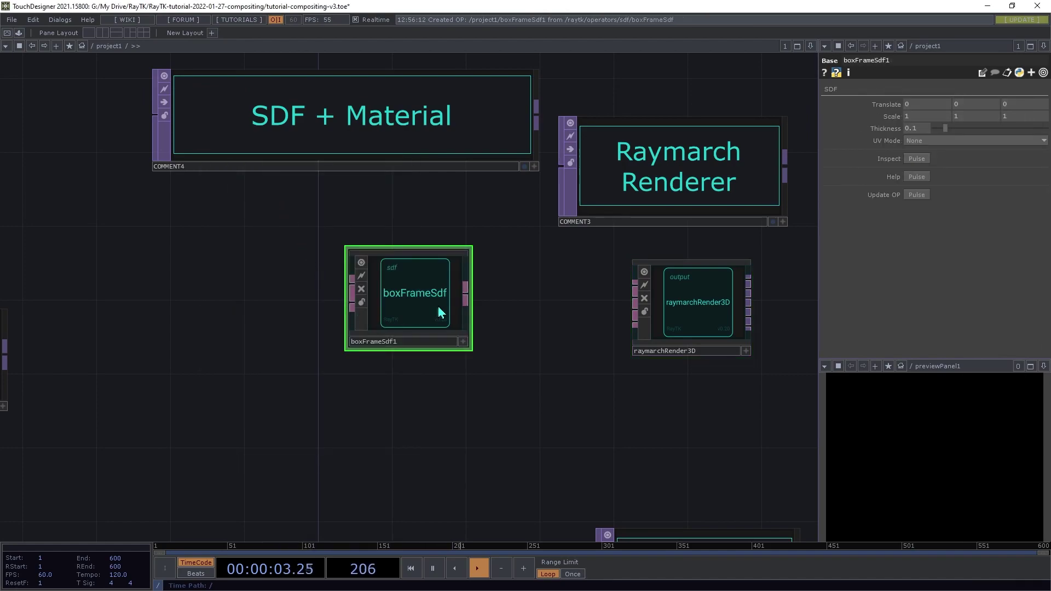
pyautogui.moveTo(467, 300); pyautogui.dragTo(625, 289)
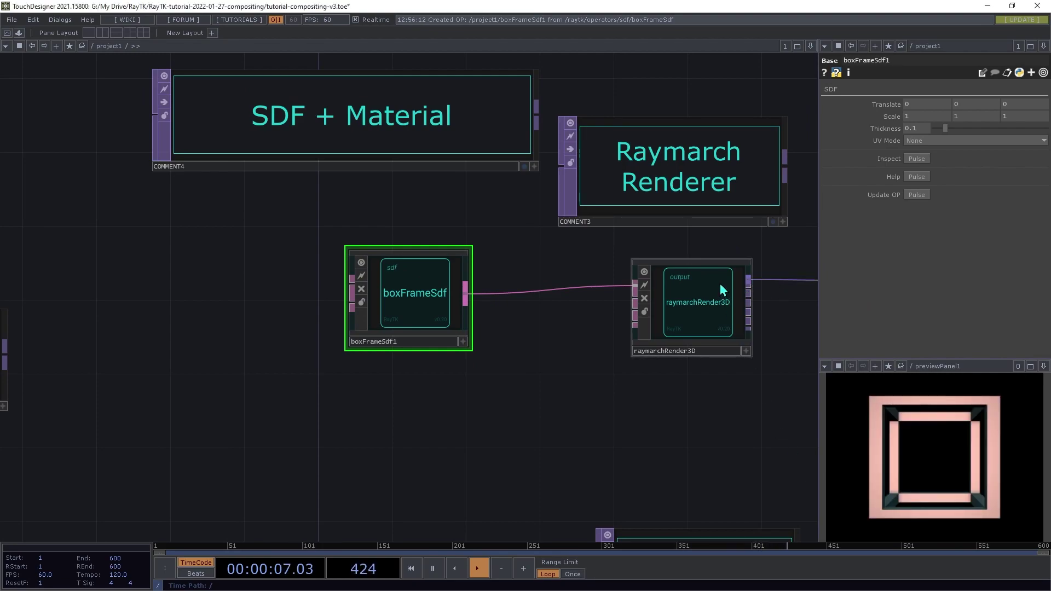
# - Set raymarchRender3D's resolution to 1800 × 1400, then move boxFrameSdf1 up and left
pyautogui.click(721, 286)
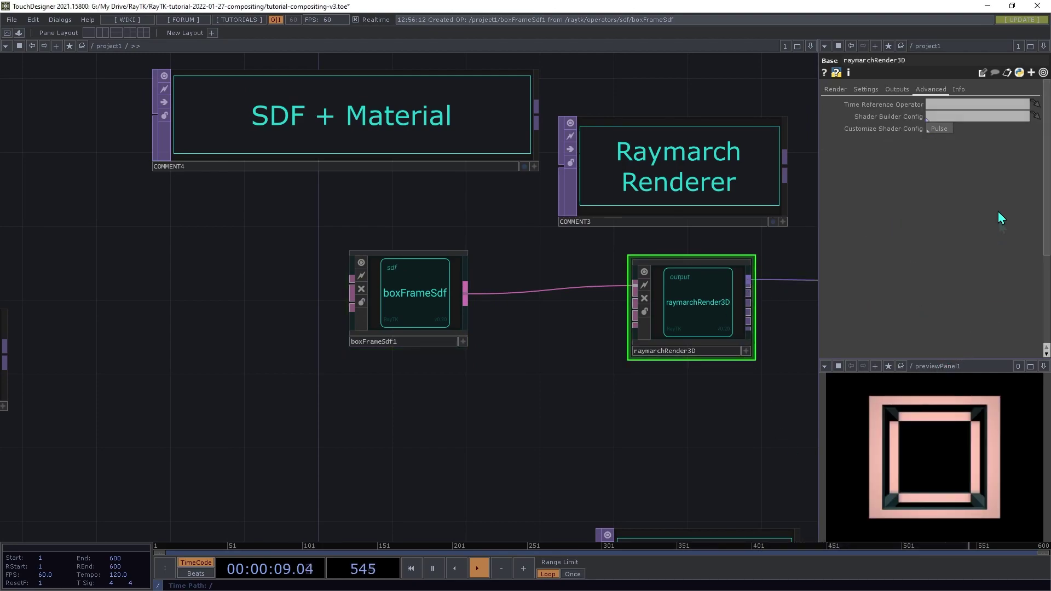
pyautogui.click(831, 88)
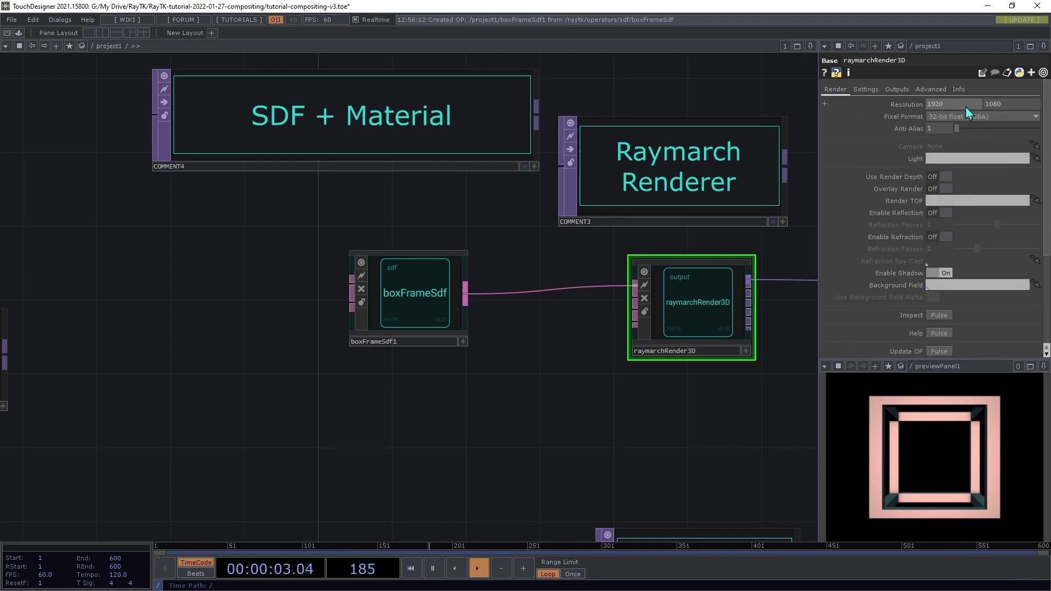
pyautogui.click(966, 107)
pyautogui.write('1800')
pyautogui.press('Tab')
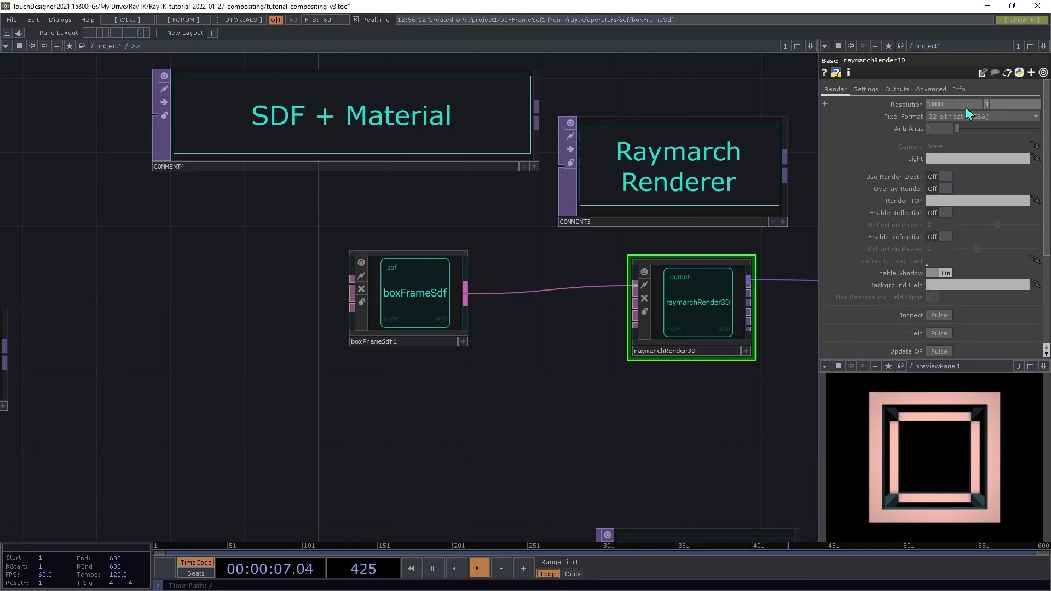
pyautogui.write('1400')
pyautogui.press('Return')
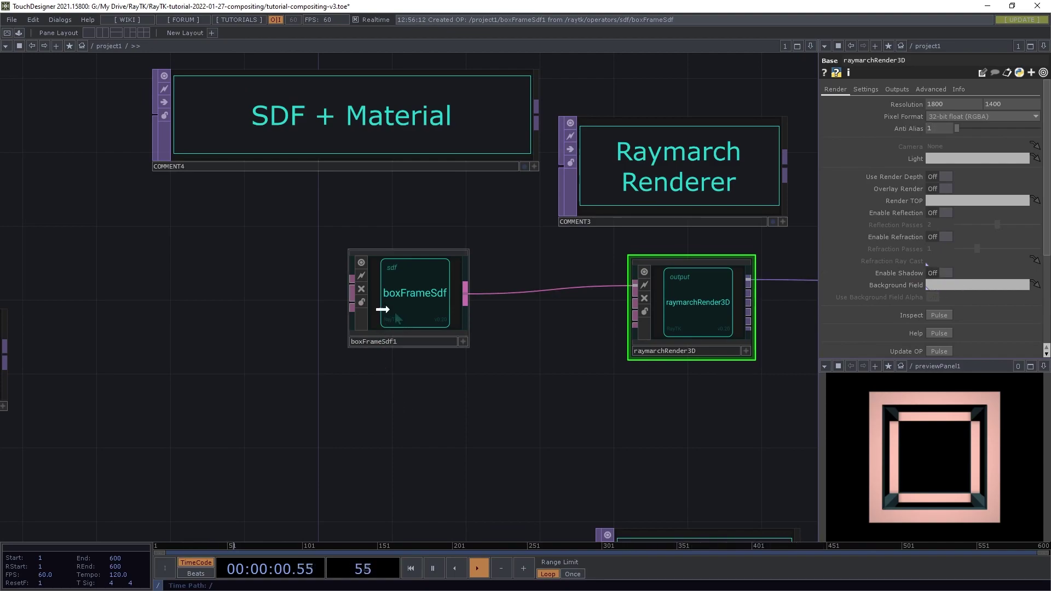
pyautogui.moveTo(409, 318); pyautogui.dragTo(234, 274)
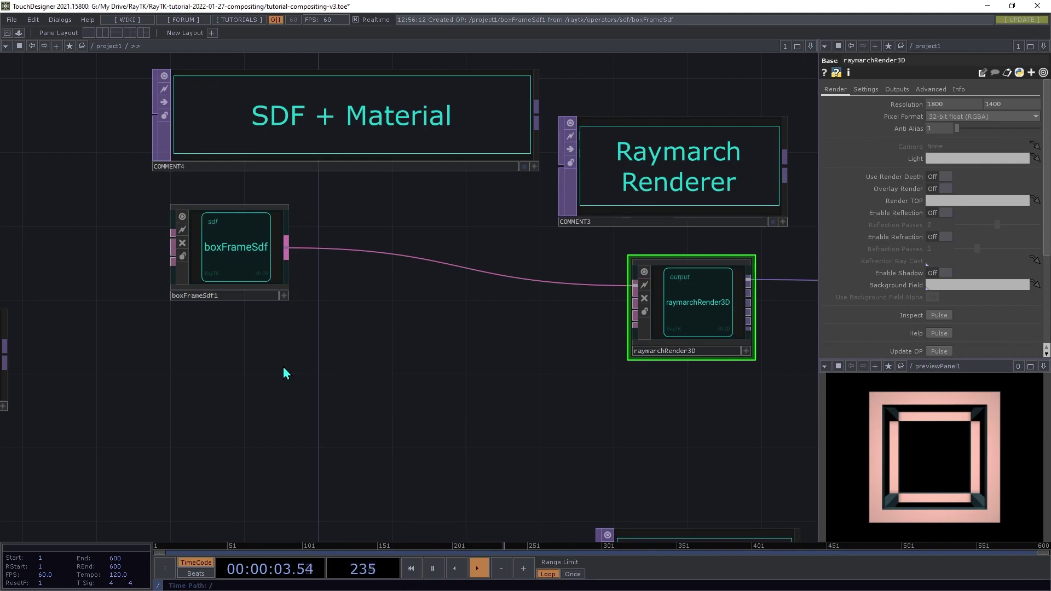
# - Add a planeSdf1 node from the RayTK palette below boxFrameSdf1
pyautogui.hotkey('alt', 'r')
pyautogui.write('plan')
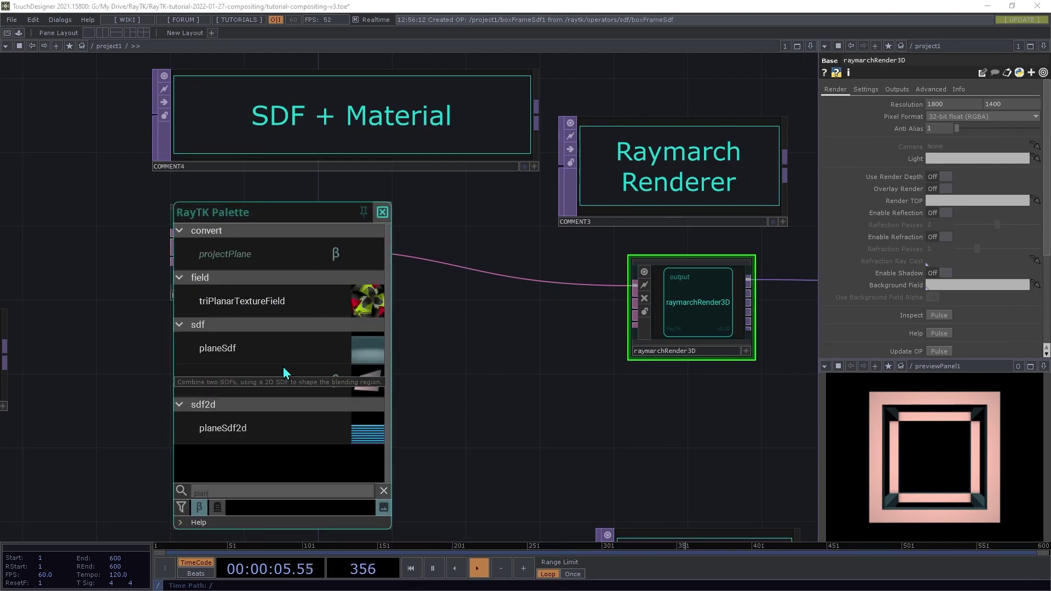
pyautogui.click(230, 348)
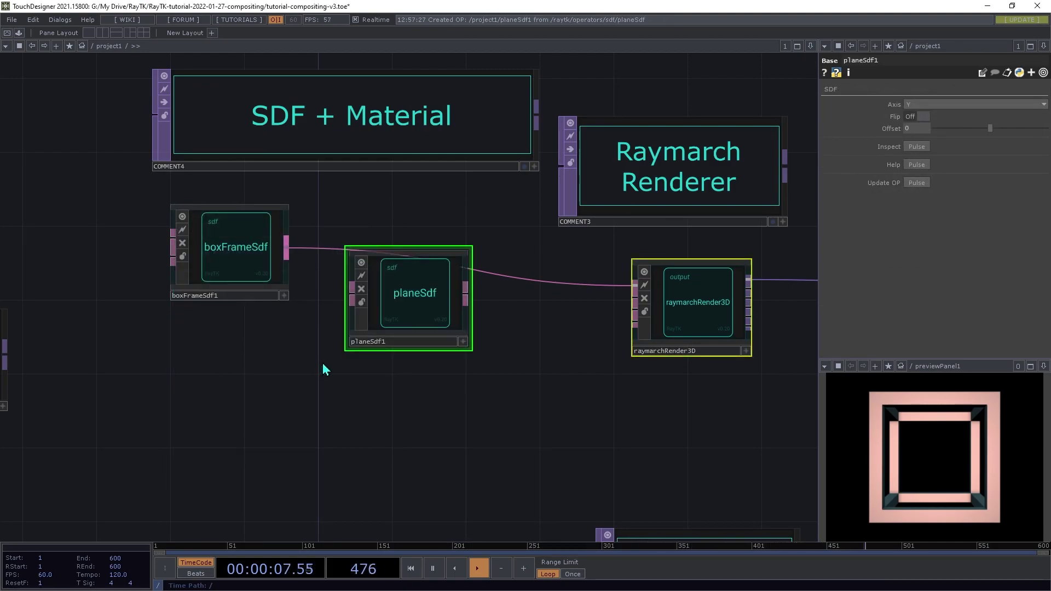
pyautogui.moveTo(416, 288); pyautogui.dragTo(229, 350)
# - Add a combine1 node and wire boxFrameSdf1 and planeSdf1 into its inputs
pyautogui.hotkey('alt', 'r')
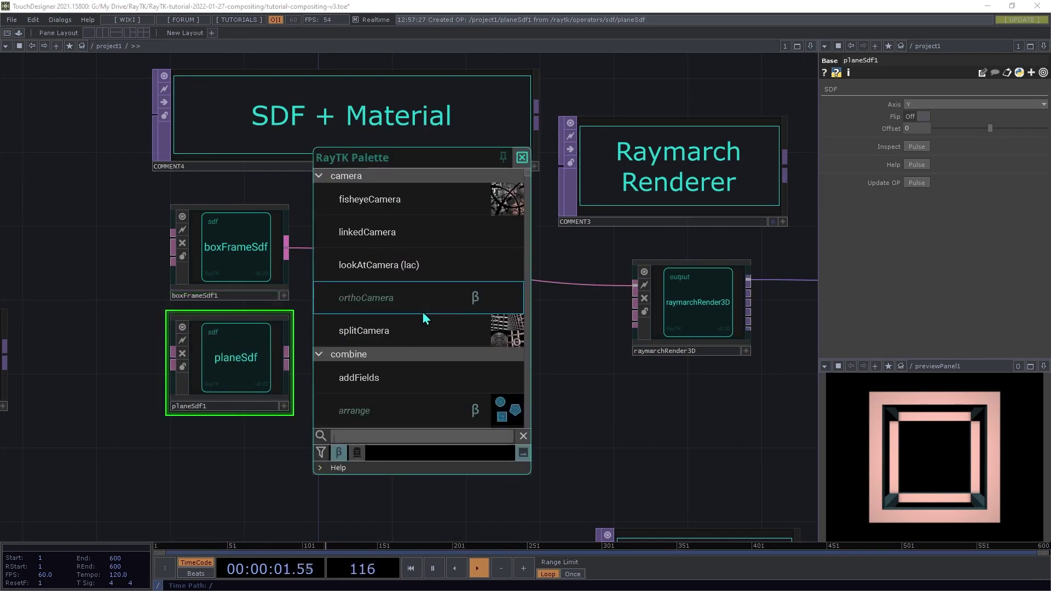
pyautogui.write('cmb')
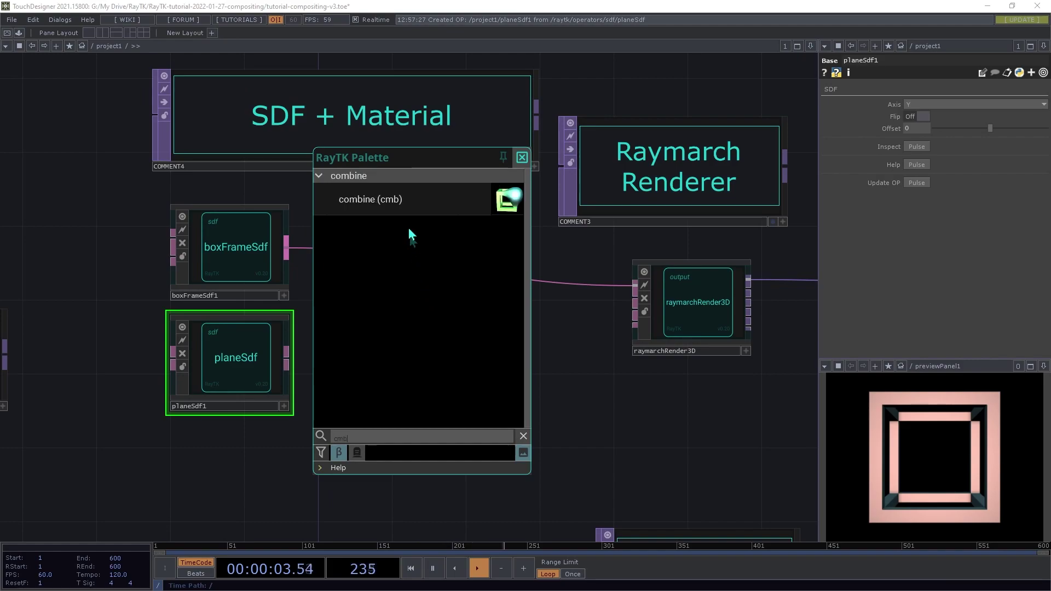
pyautogui.click(397, 199)
pyautogui.click(408, 290)
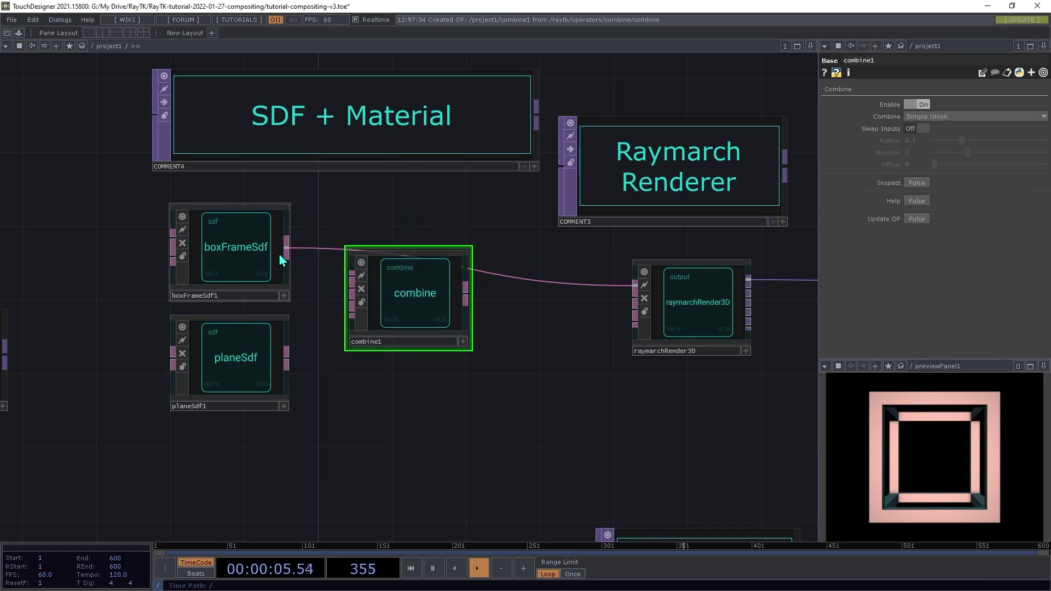
pyautogui.moveTo(287, 253); pyautogui.dragTo(286, 358)
pyautogui.moveTo(466, 300); pyautogui.dragTo(623, 287)
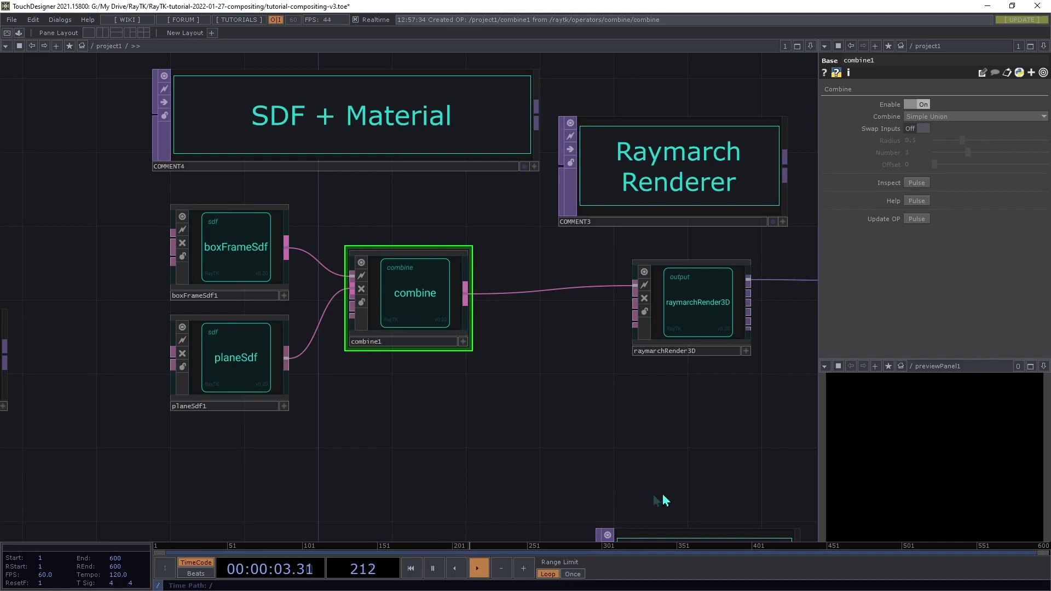
# - Set planeSdf1 Offset to -0.5 and boxFrameSdf1 Scale Y to 1.3
pyautogui.click(235, 357)
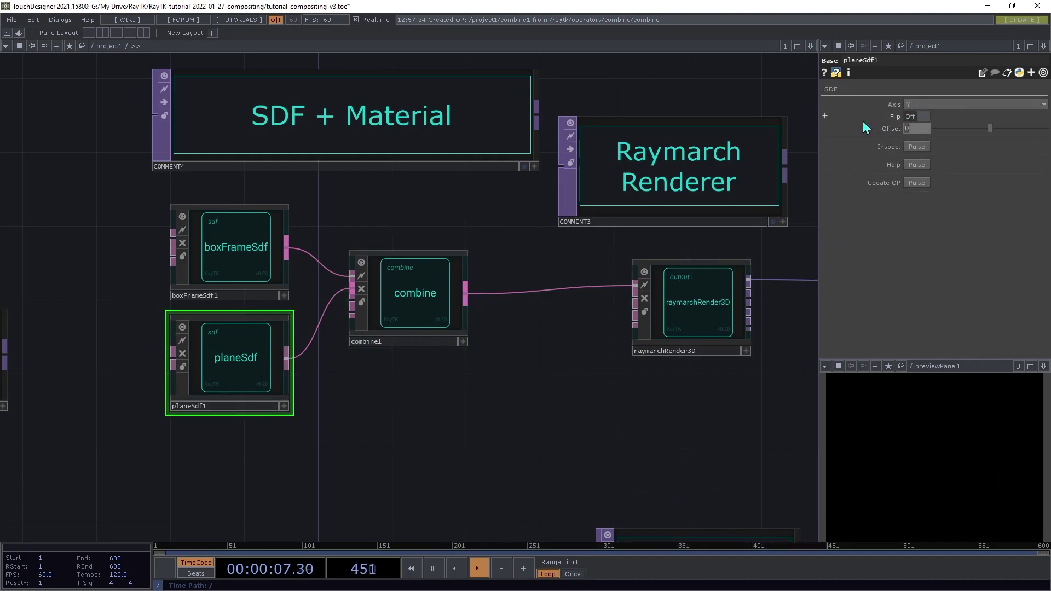
pyautogui.write('-0.5')
pyautogui.press('Return')
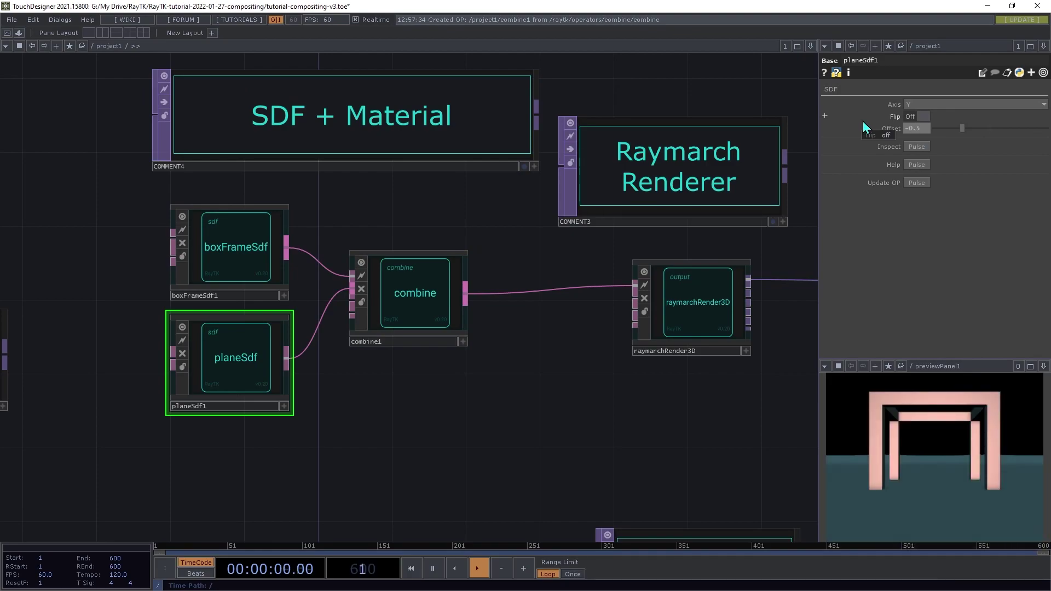
pyautogui.click(228, 261)
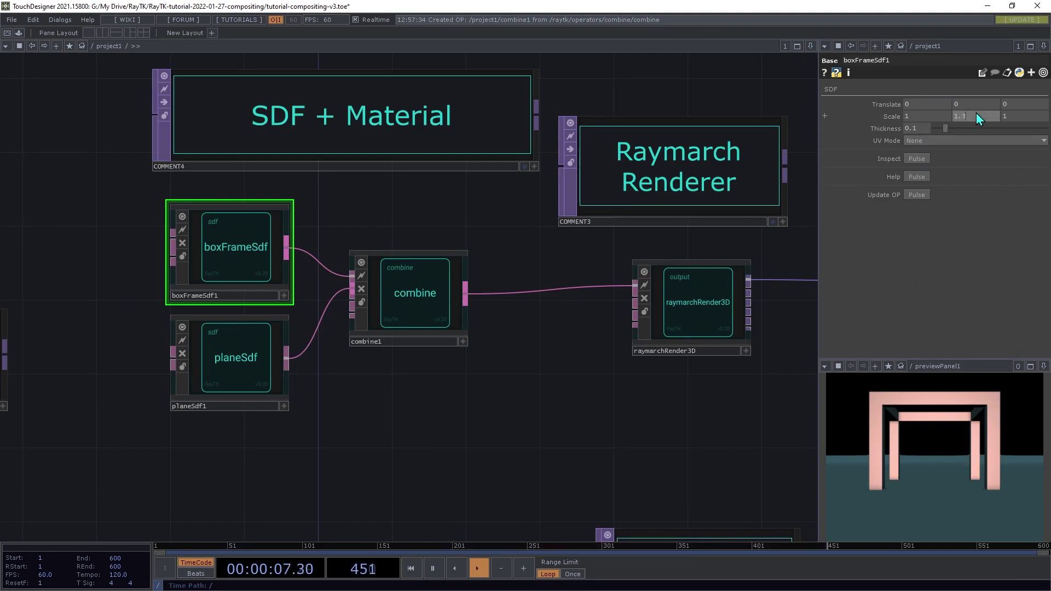
pyautogui.press('Tab')
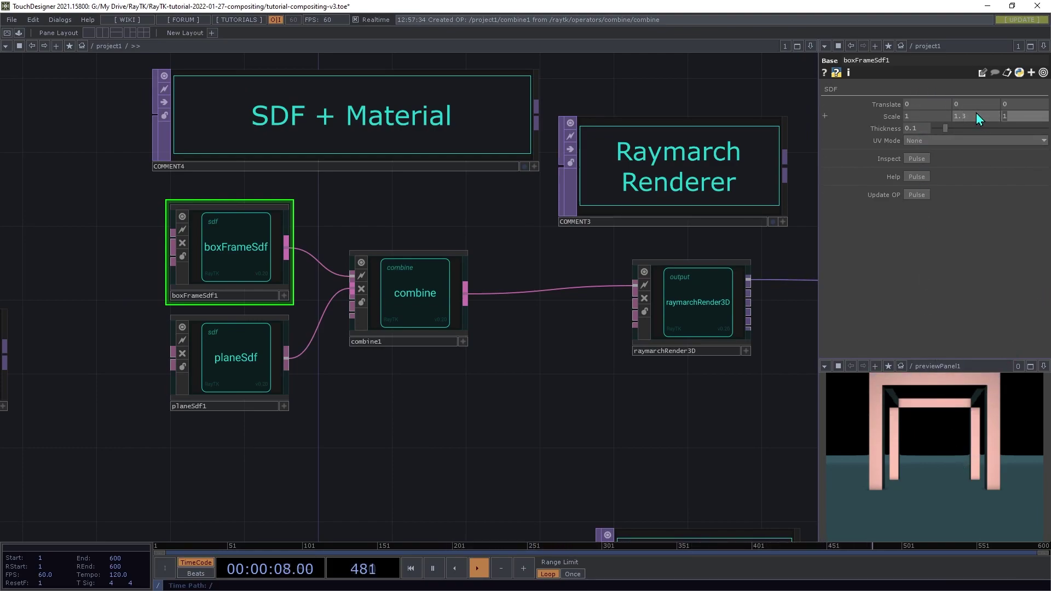
# - Set combine1 to Smooth Union with a blend Radius of 1
pyautogui.click(408, 291)
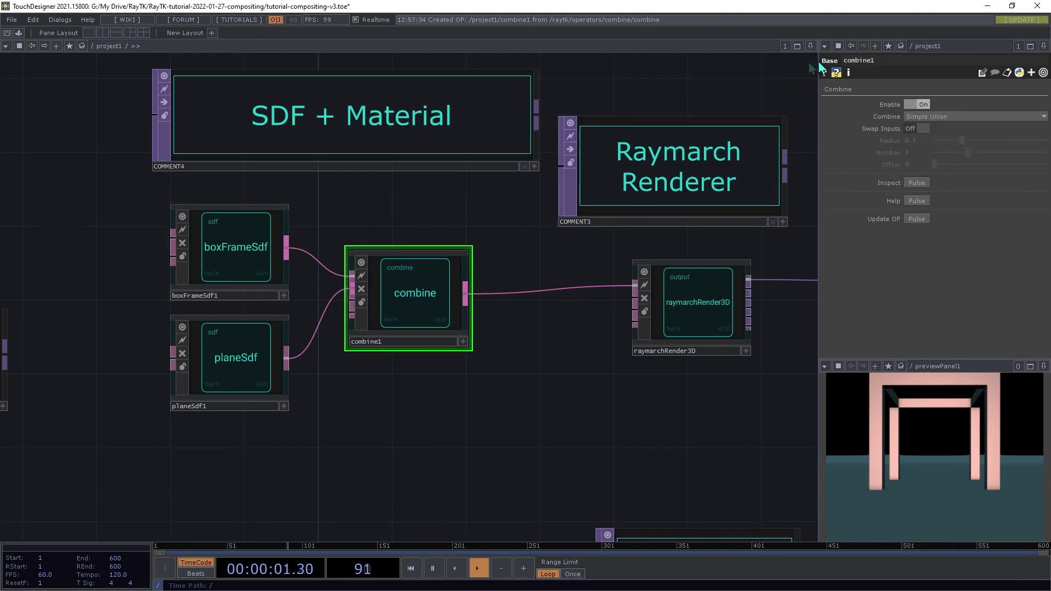
pyautogui.click(959, 117)
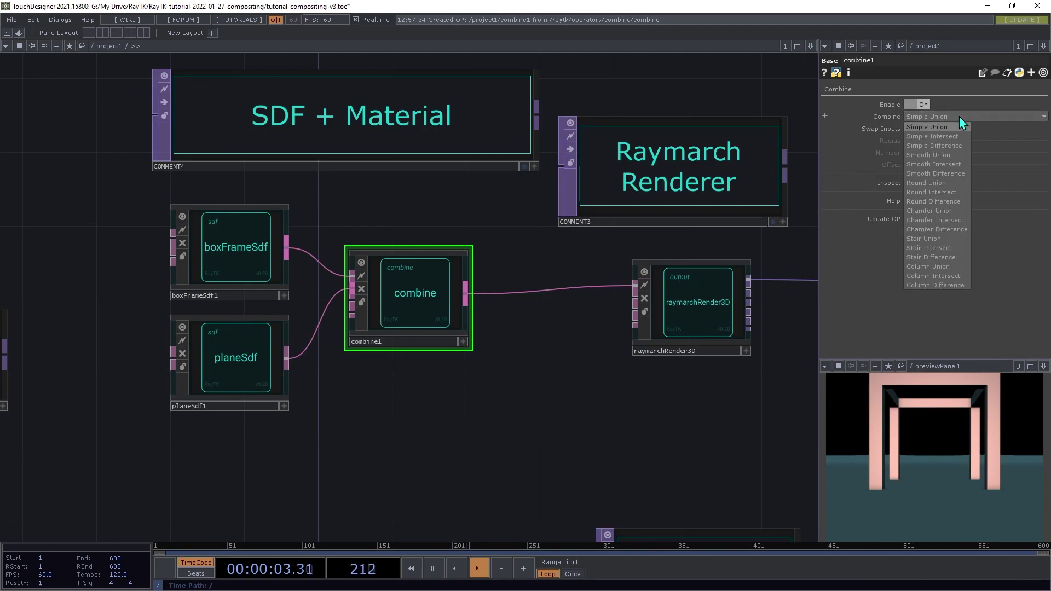
pyautogui.click(942, 156)
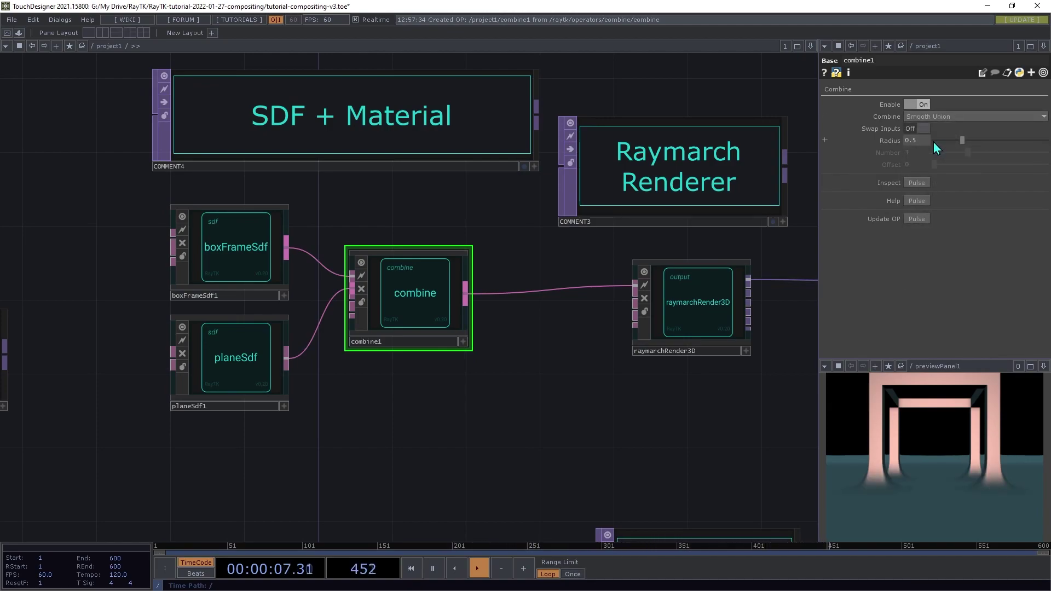
pyautogui.click(917, 141)
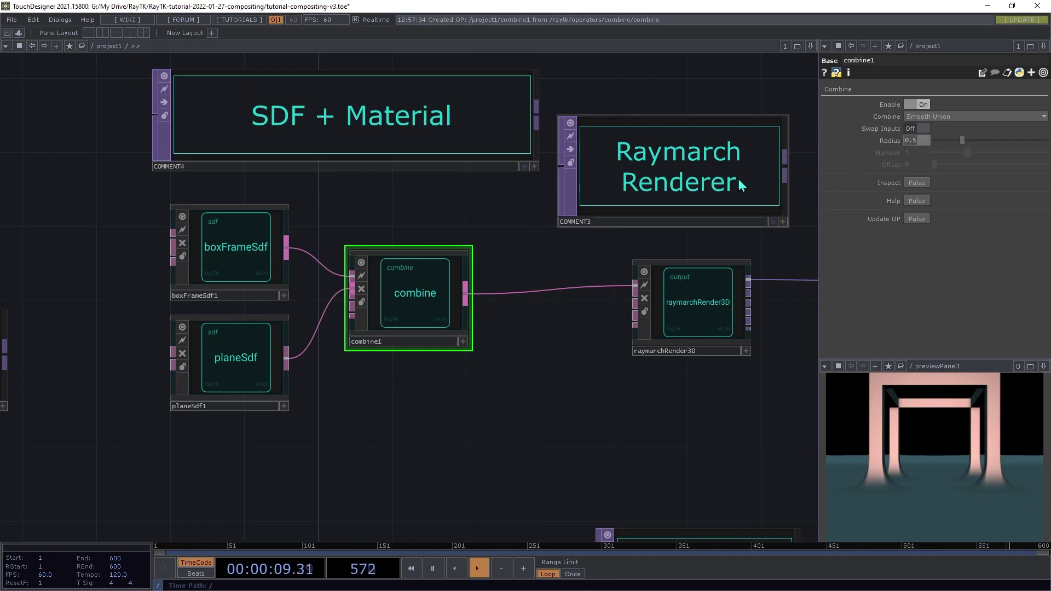
pyautogui.write('1')
pyautogui.press('Return')
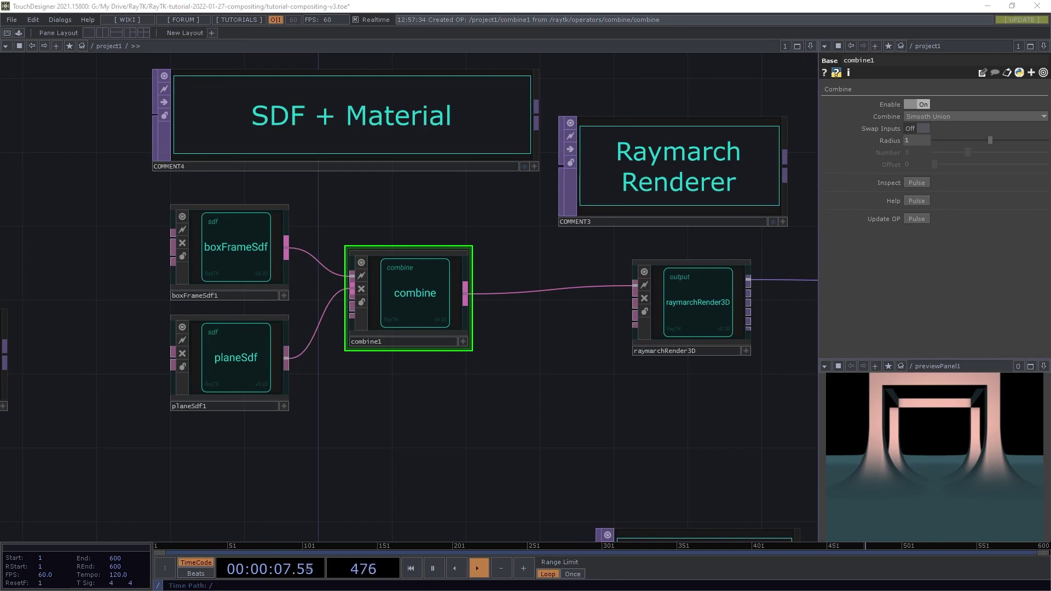
pyautogui.moveTo(82, 520); pyautogui.dragTo(230, 482)
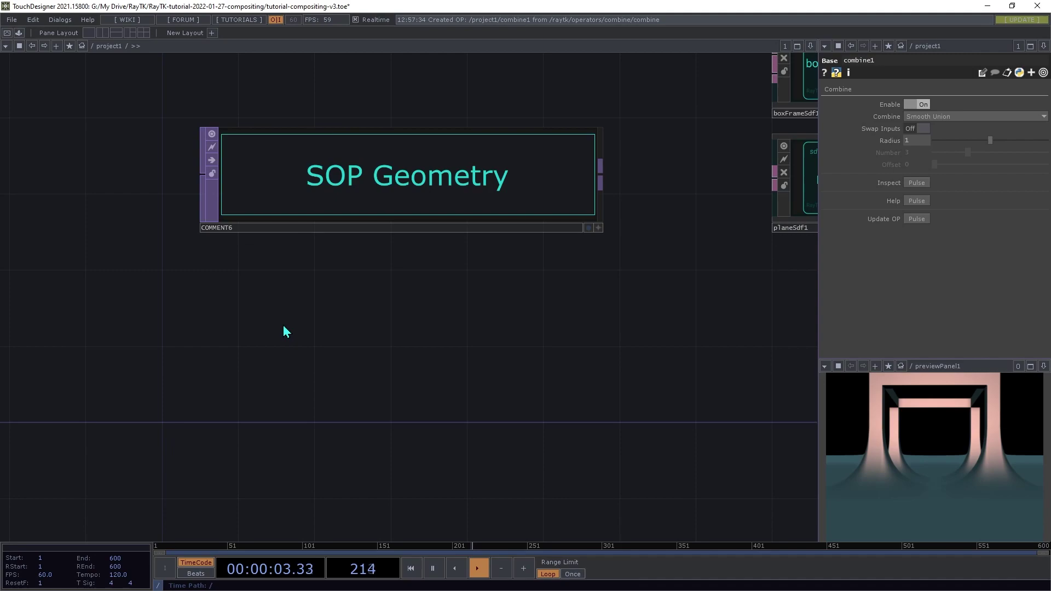
# - Create a File In SOP with a Null SOP wired after it
pyautogui.press('Tab')
pyautogui.write('fil')
pyautogui.press('Right')
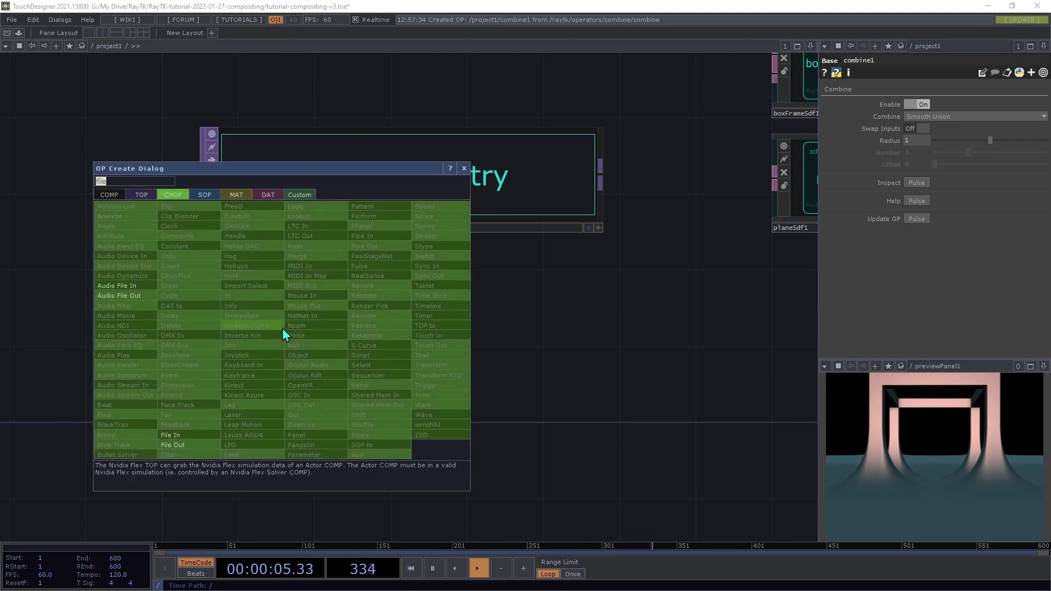
pyautogui.press('Right')
pyautogui.press('Return')
pyautogui.click(282, 329)
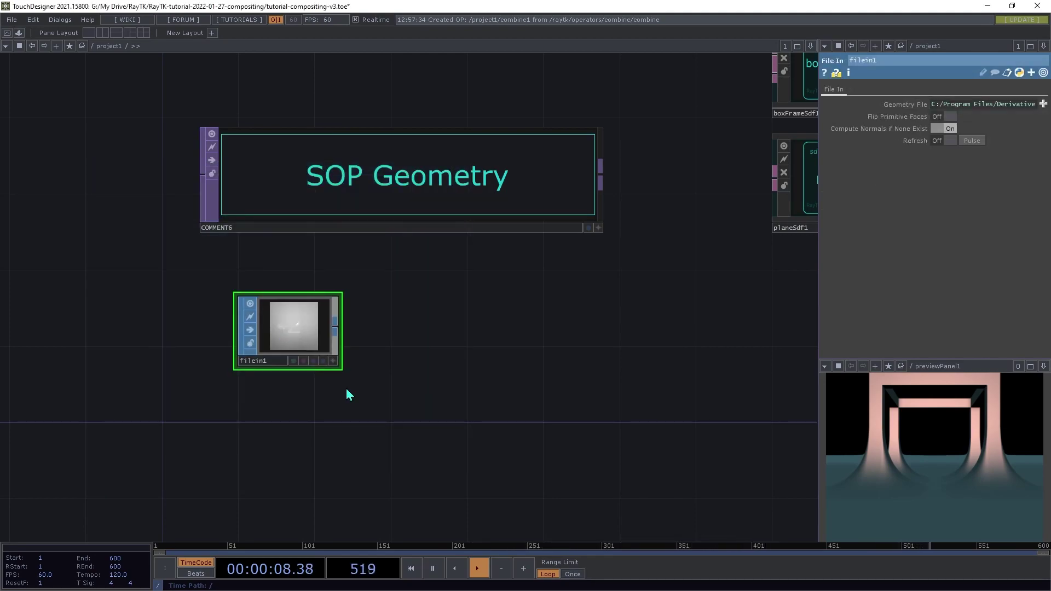
pyautogui.click(334, 328)
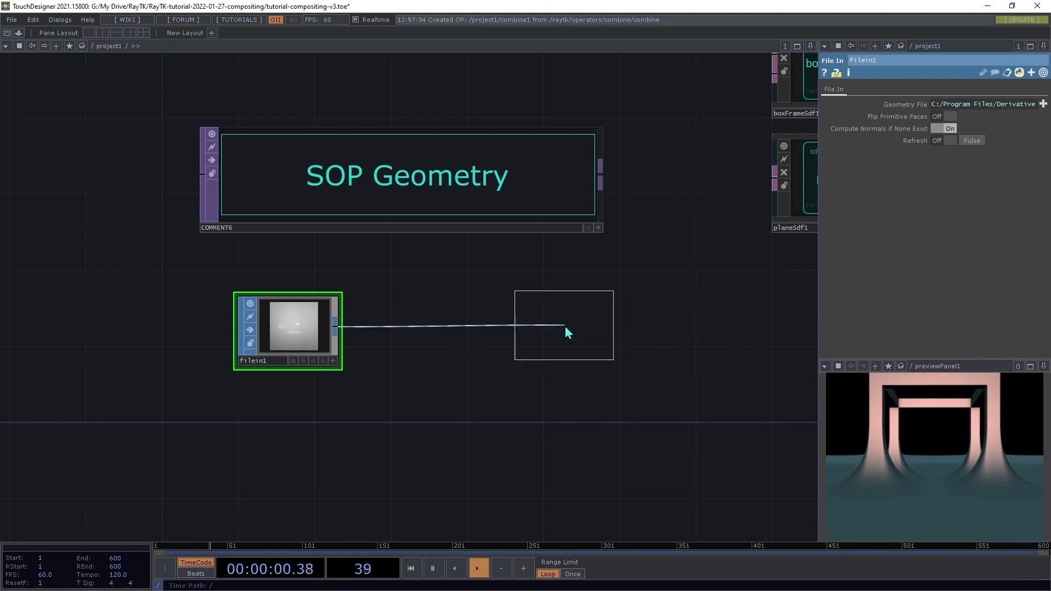
pyautogui.click(677, 335)
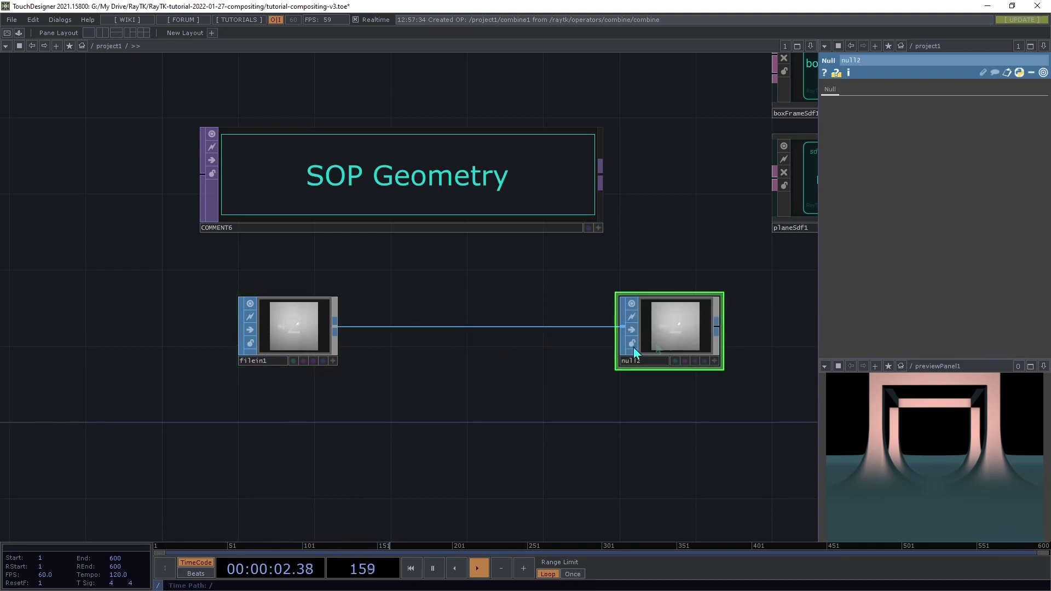
# - Load the TeaPot.tog sample geometry into filein1 and view it from above in null2
pyautogui.click(304, 345)
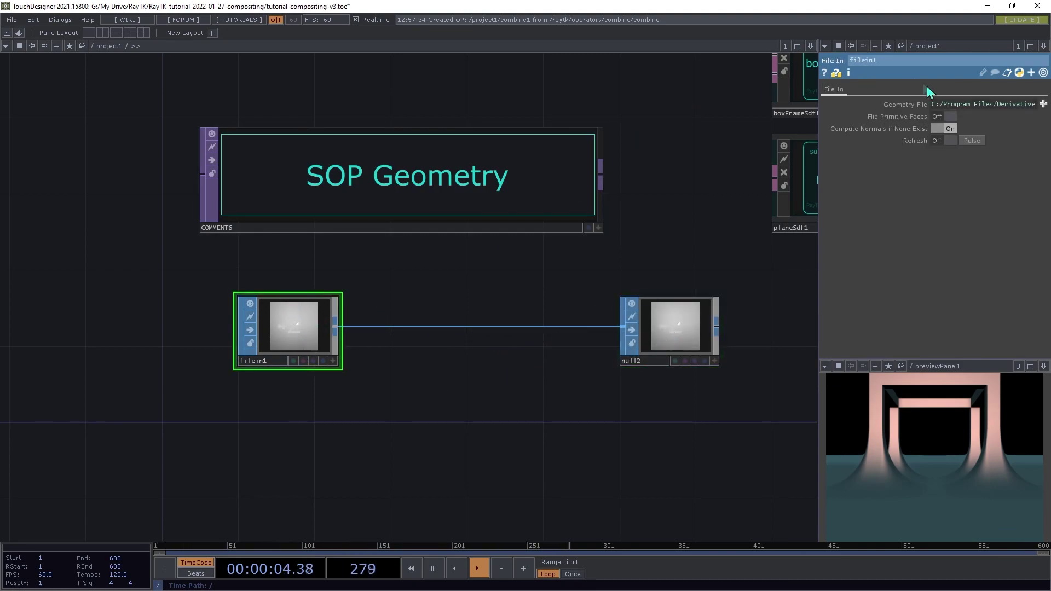
pyautogui.click(1043, 107)
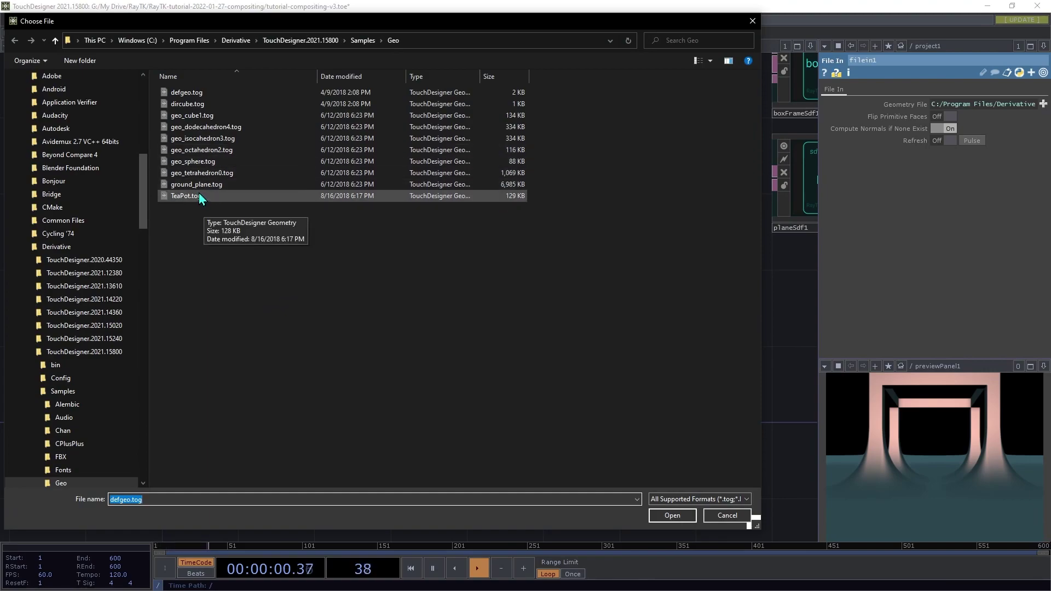
pyautogui.doubleClick(200, 198)
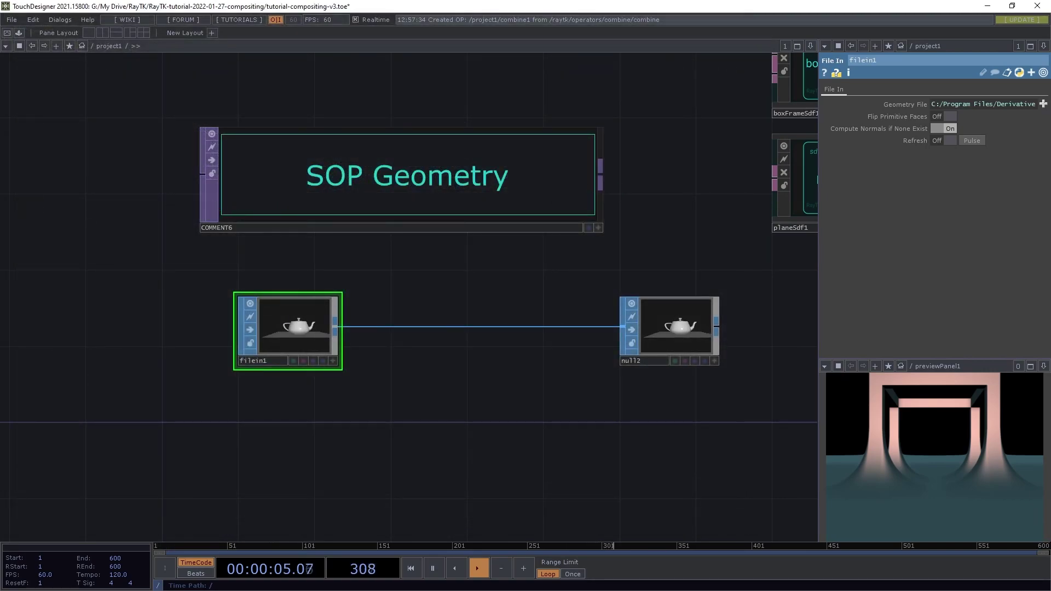
pyautogui.click(716, 363)
pyautogui.moveTo(694, 330); pyautogui.dragTo(717, 353)
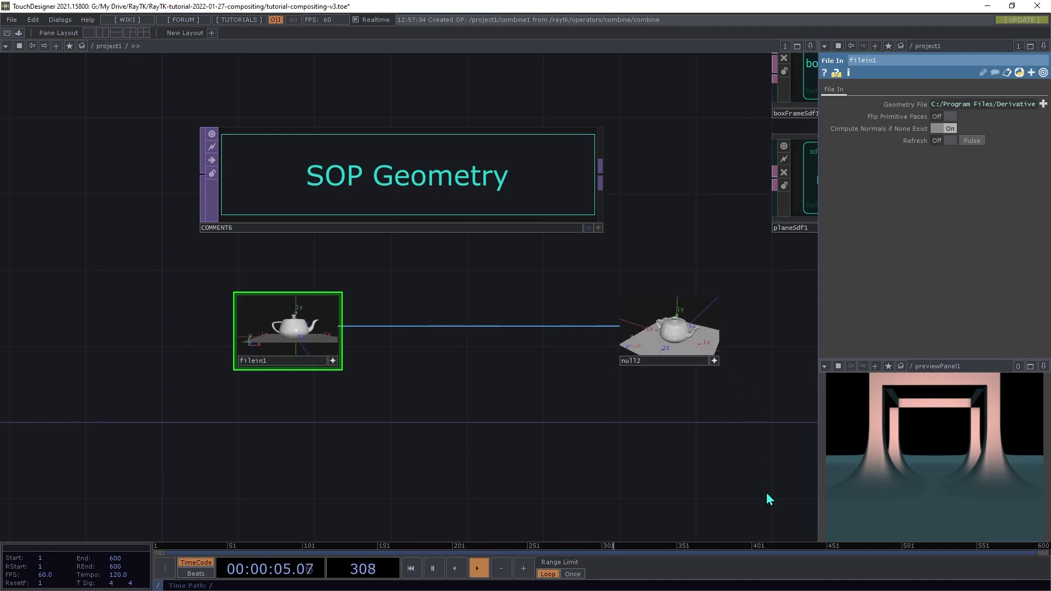
# - Insert a Delete SOP between filein1 and null2
pyautogui.press('Tab')
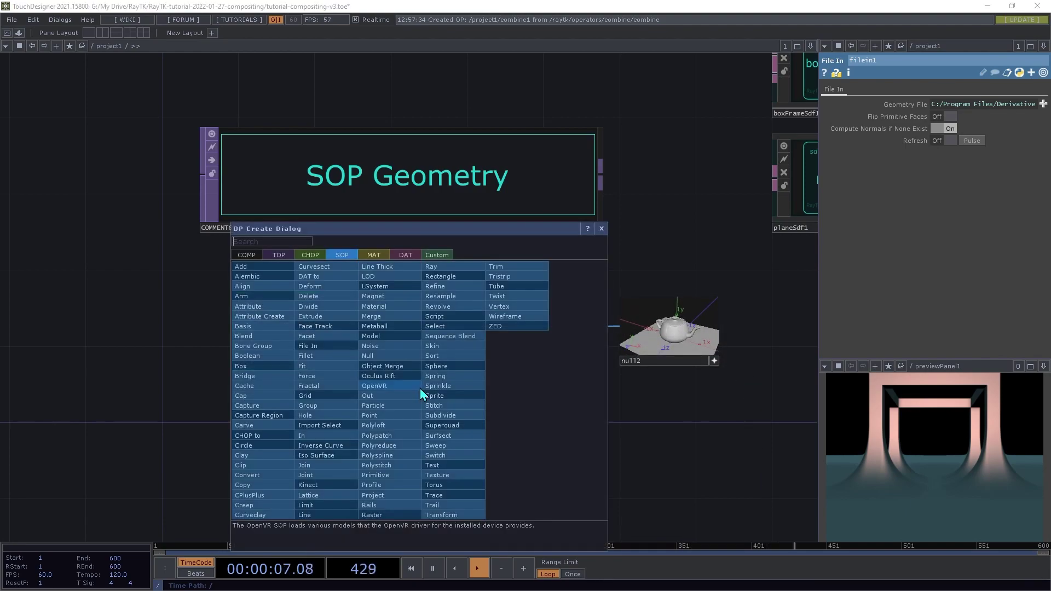
pyautogui.write('del')
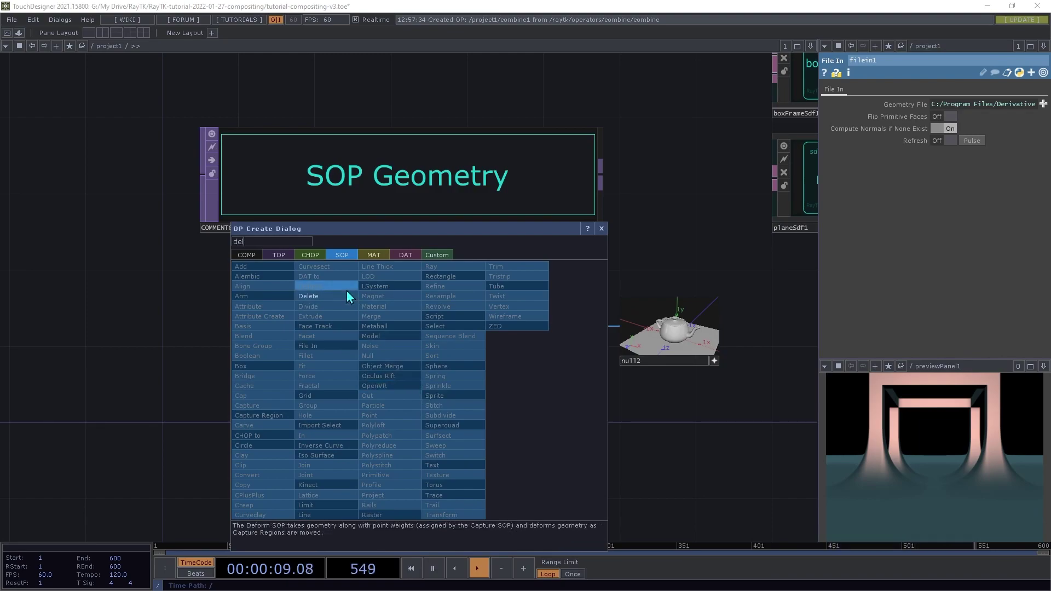
pyautogui.click(340, 300)
pyautogui.click(423, 333)
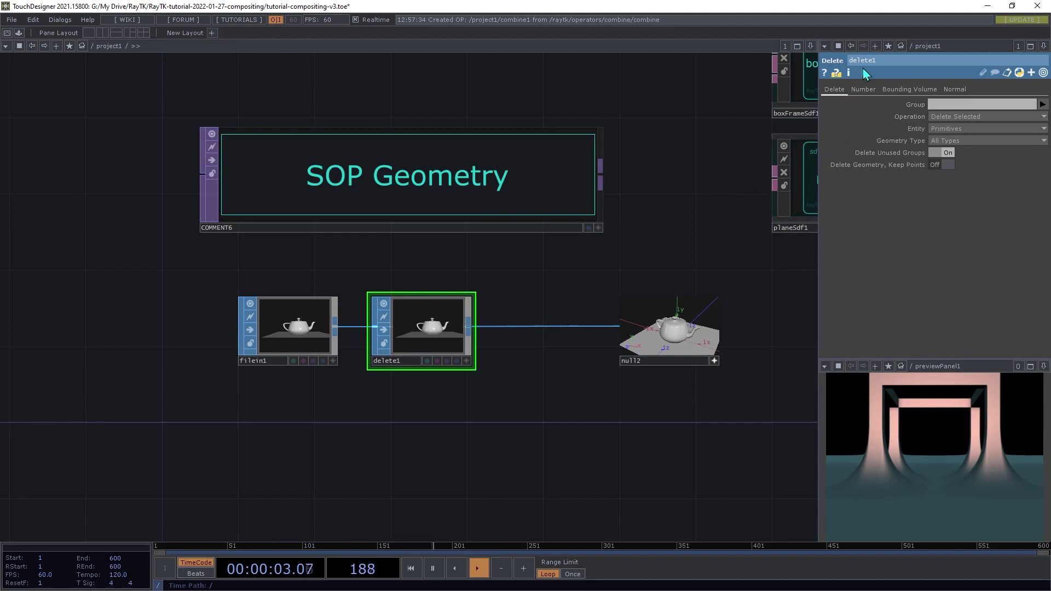
# - Turn on Use Bounds in delete1 with box size 5 1 5 and centre Y -0.5
pyautogui.click(914, 91)
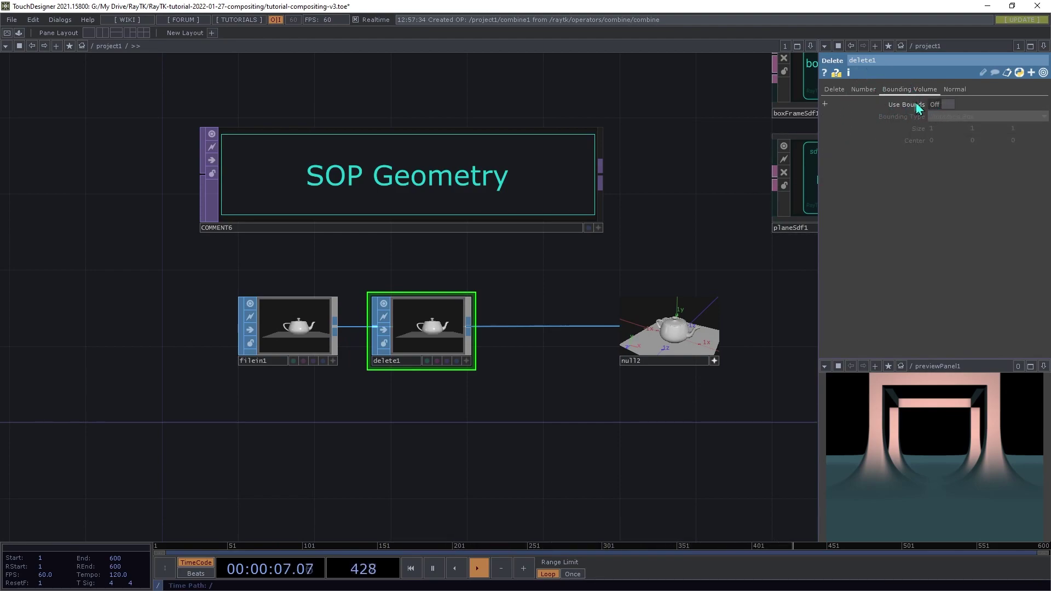
pyautogui.click(936, 105)
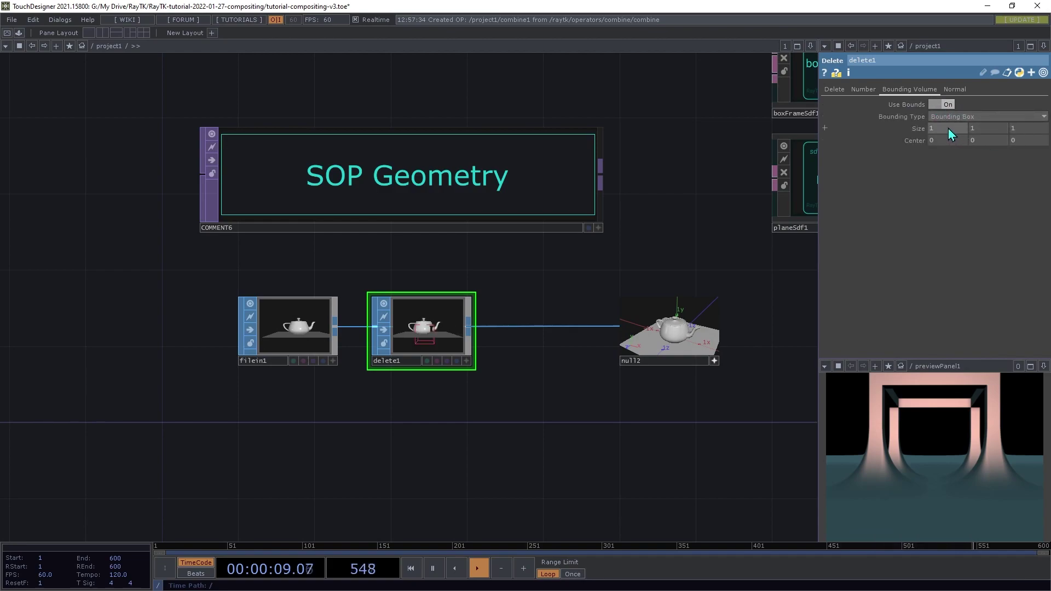
pyautogui.write('5')
pyautogui.press('Tab')
pyautogui.press('Tab')
pyautogui.write('5')
pyautogui.press('Tab')
pyautogui.press('Tab')
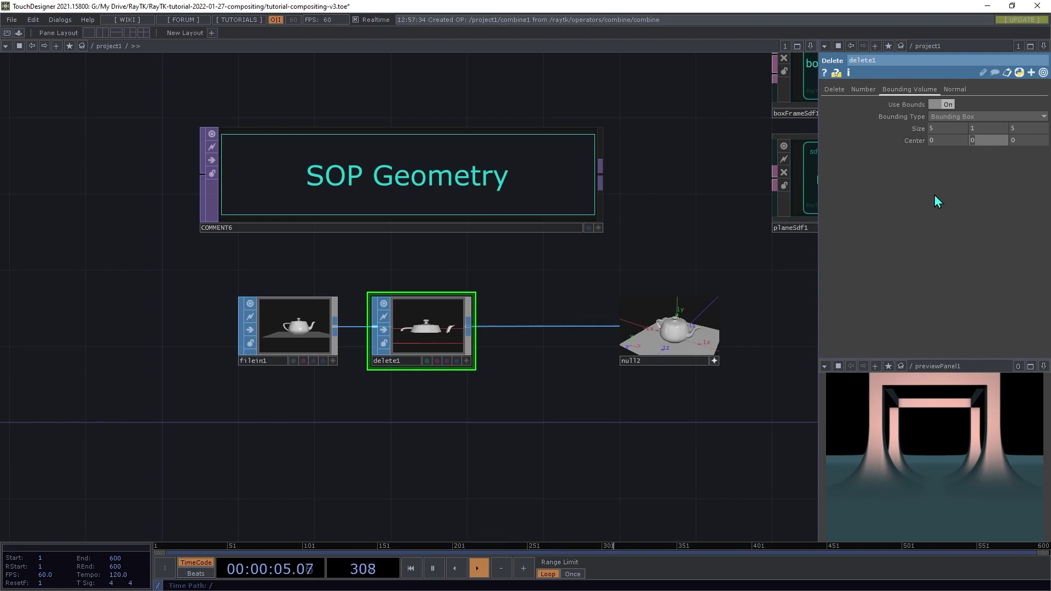
pyautogui.write('-0.5')
pyautogui.press('Tab')
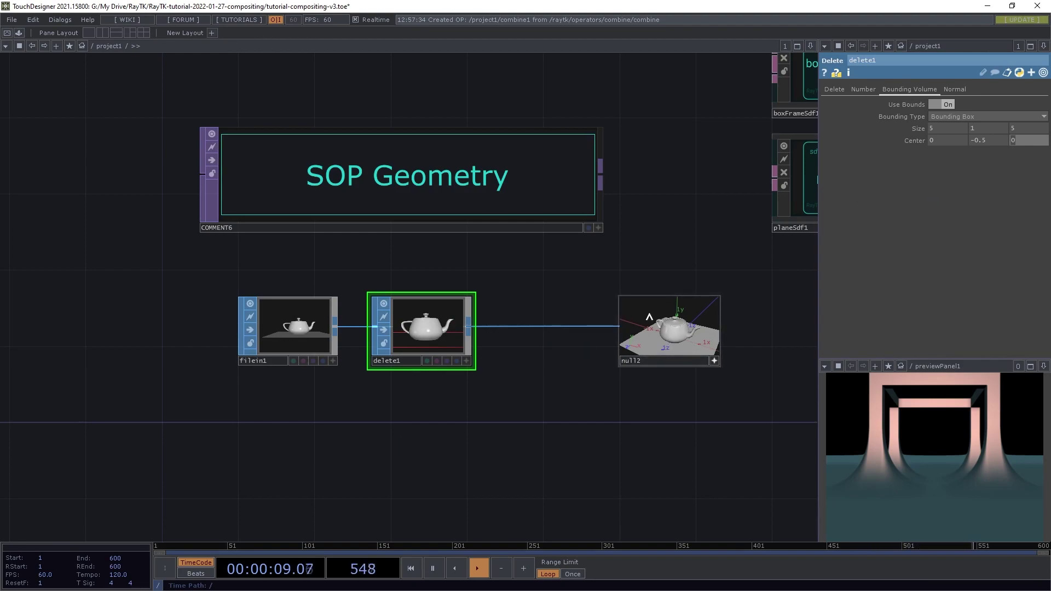
# - Connect delete1 into null2 and shift filein1 and delete1 left
pyautogui.moveTo(473, 334); pyautogui.dragTo(665, 345)
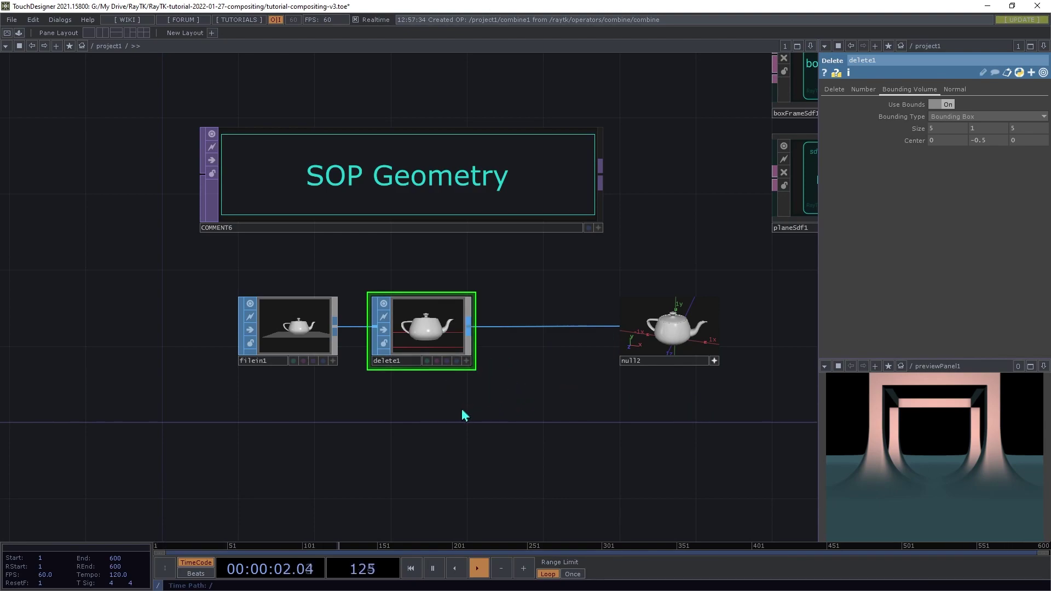
pyautogui.moveTo(458, 407); pyautogui.dragTo(263, 341)
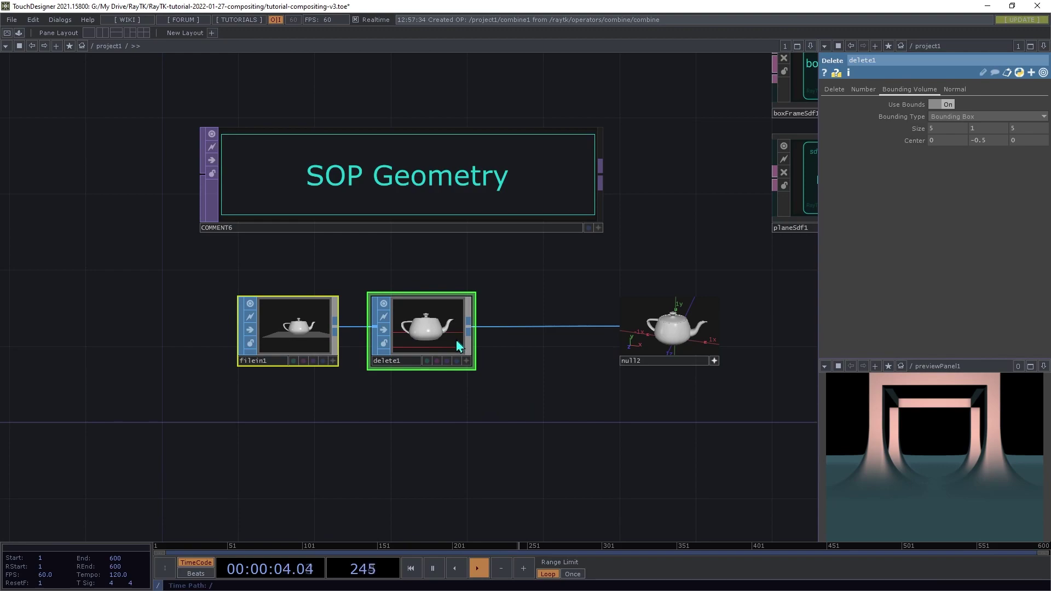
pyautogui.moveTo(455, 340); pyautogui.dragTo(381, 335)
pyautogui.click(457, 382)
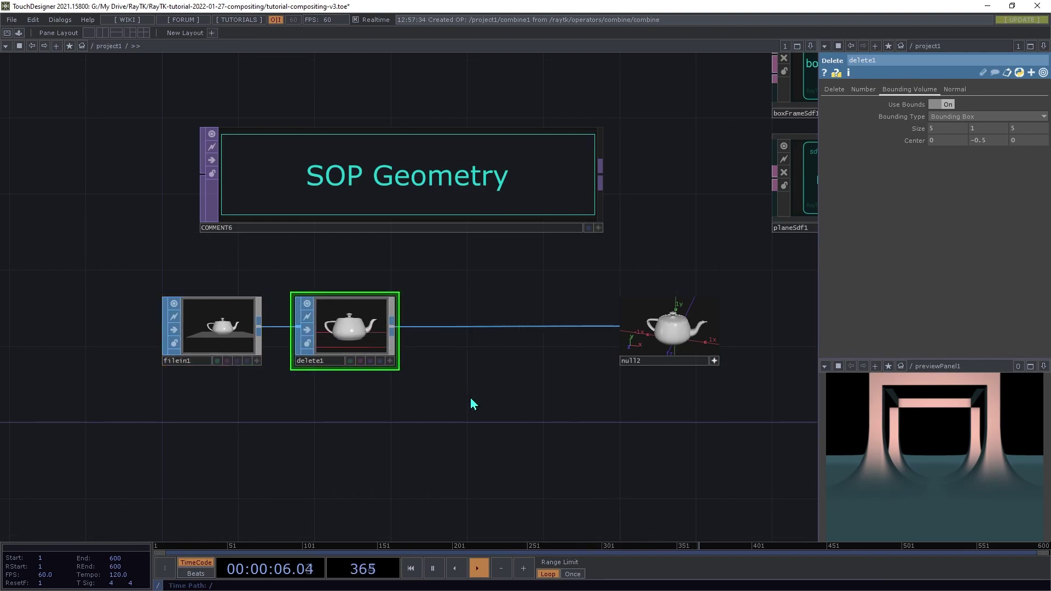
# - Insert a Transform SOP, transform1, between delete1 and null2
pyautogui.press('Tab')
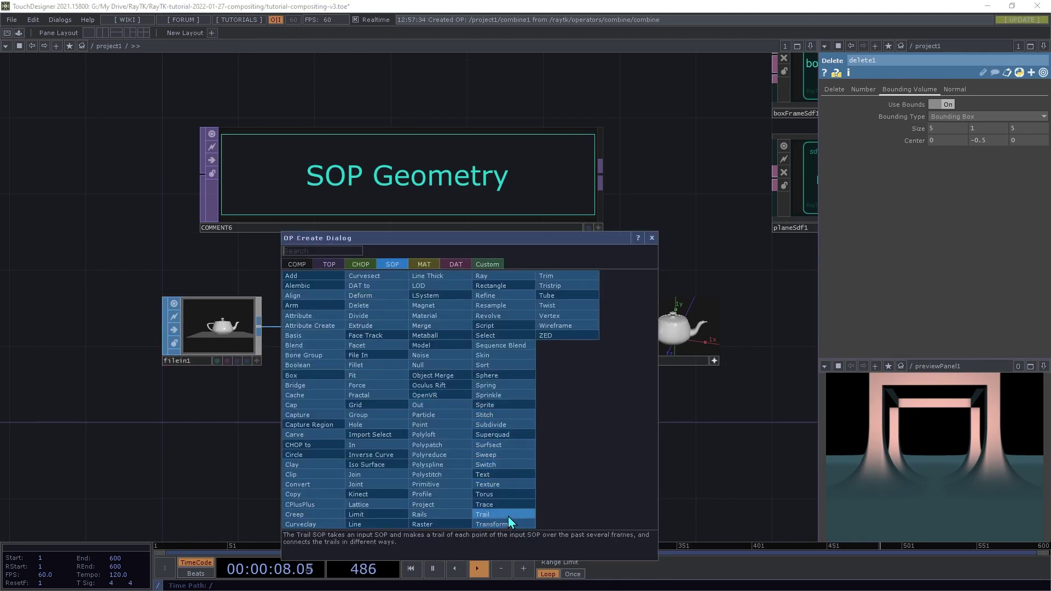
pyautogui.press('Escape')
pyautogui.click(474, 337)
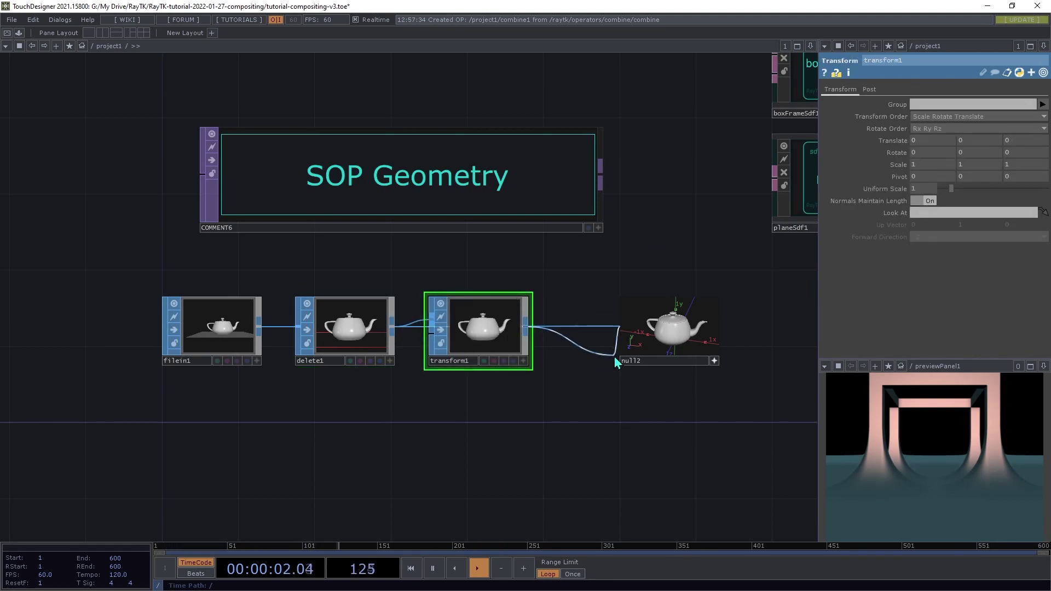
pyautogui.moveTo(516, 342); pyautogui.dragTo(496, 343)
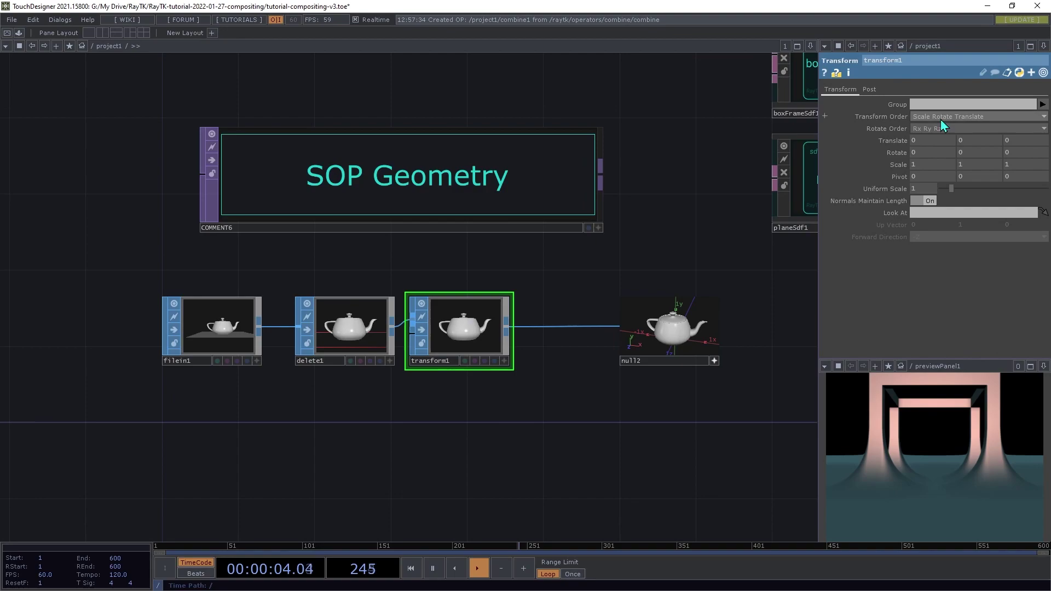
# - Set transform1 Post Translate X, Y and Z to Origin and Post Scale to Unity
pyautogui.click(871, 90)
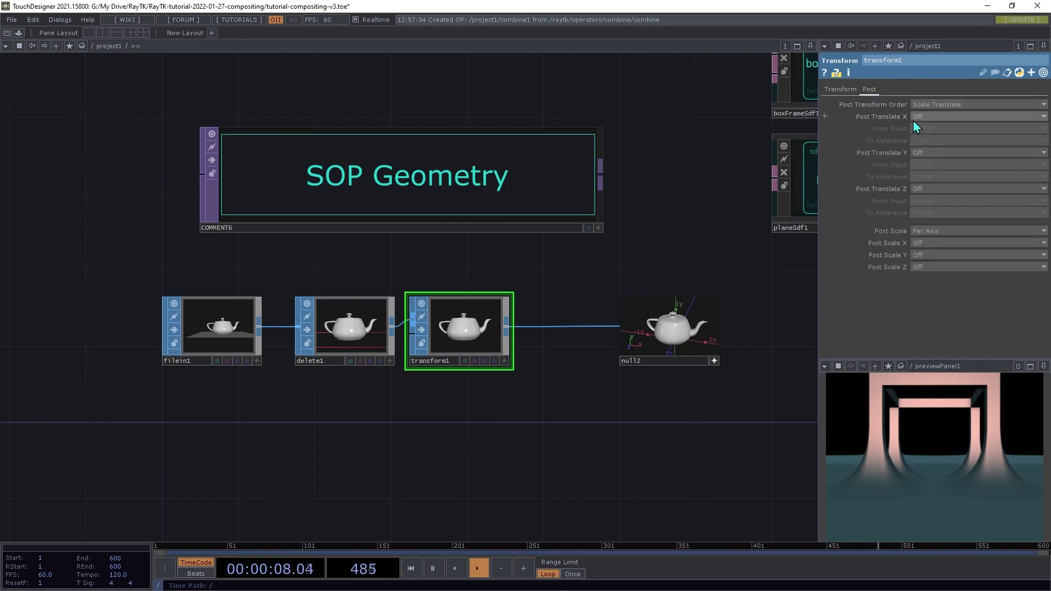
pyautogui.click(931, 118)
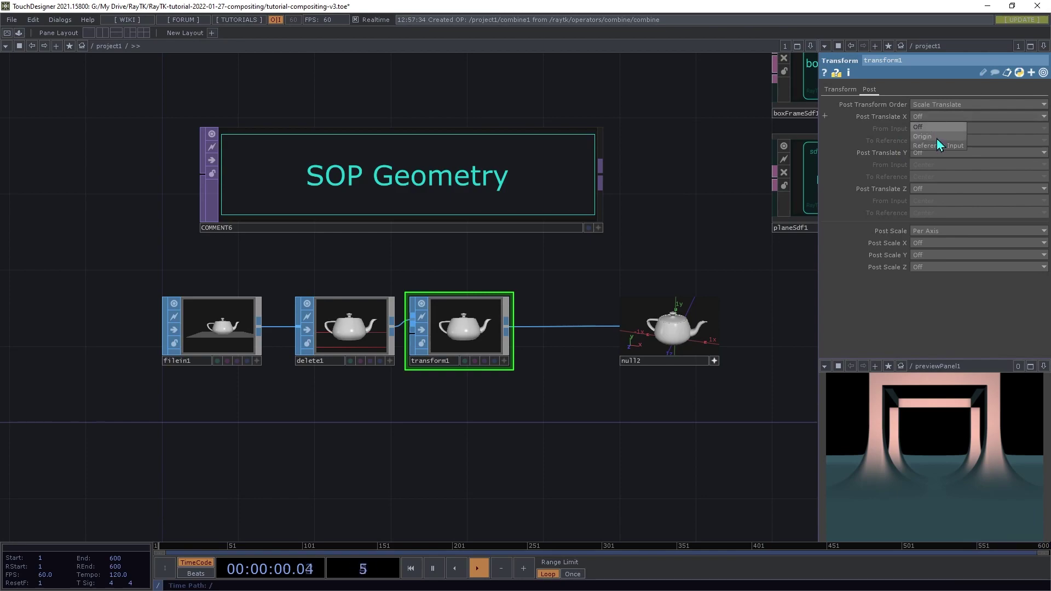
pyautogui.click(938, 138)
pyautogui.click(932, 153)
pyautogui.click(932, 173)
pyautogui.click(935, 190)
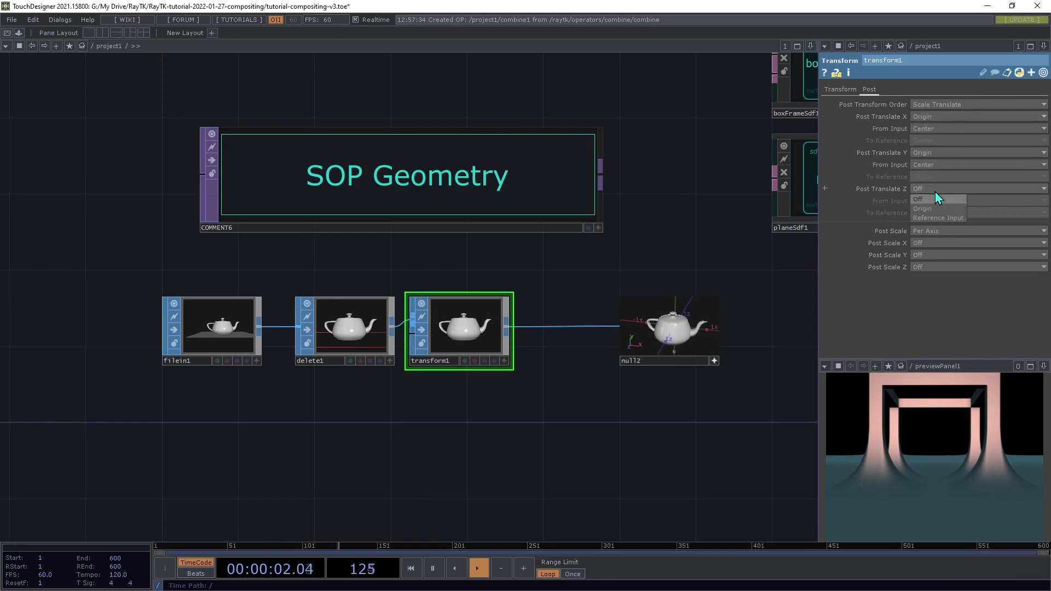
pyautogui.click(935, 207)
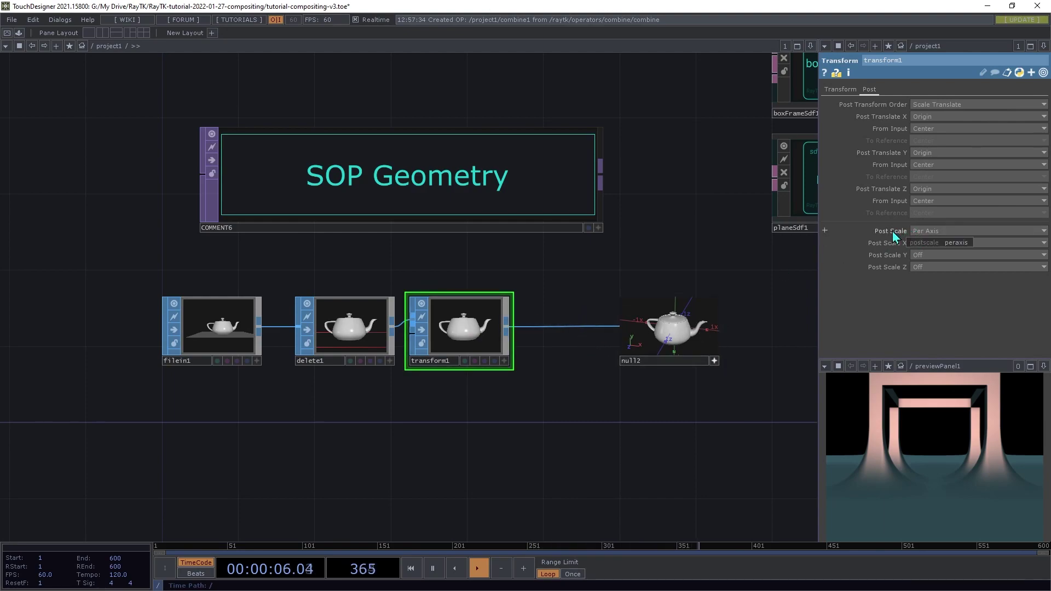
pyautogui.click(947, 232)
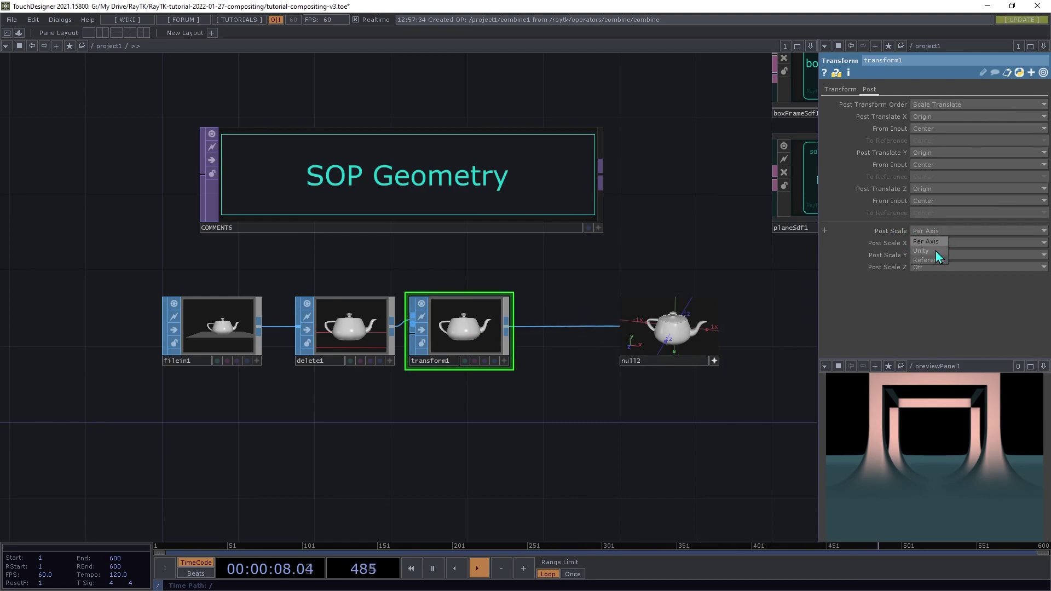
pyautogui.click(935, 251)
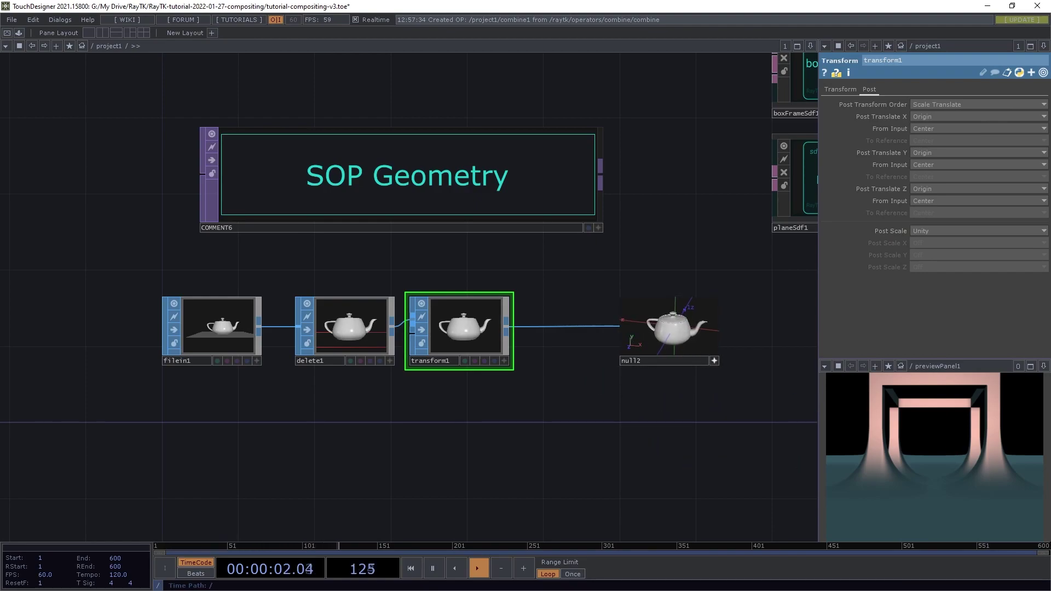
# - Insert a second Transform SOP, transform2, between transform1 and null2
pyautogui.moveTo(487, 246); pyautogui.dragTo(334, 336, button='right')
pyautogui.press('Tab')
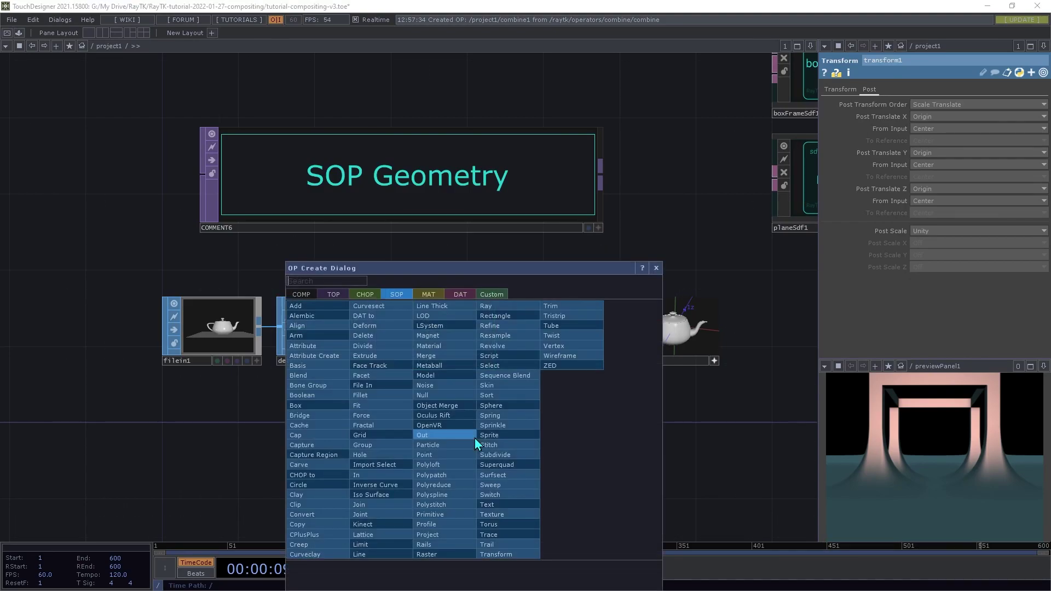
pyautogui.click(508, 555)
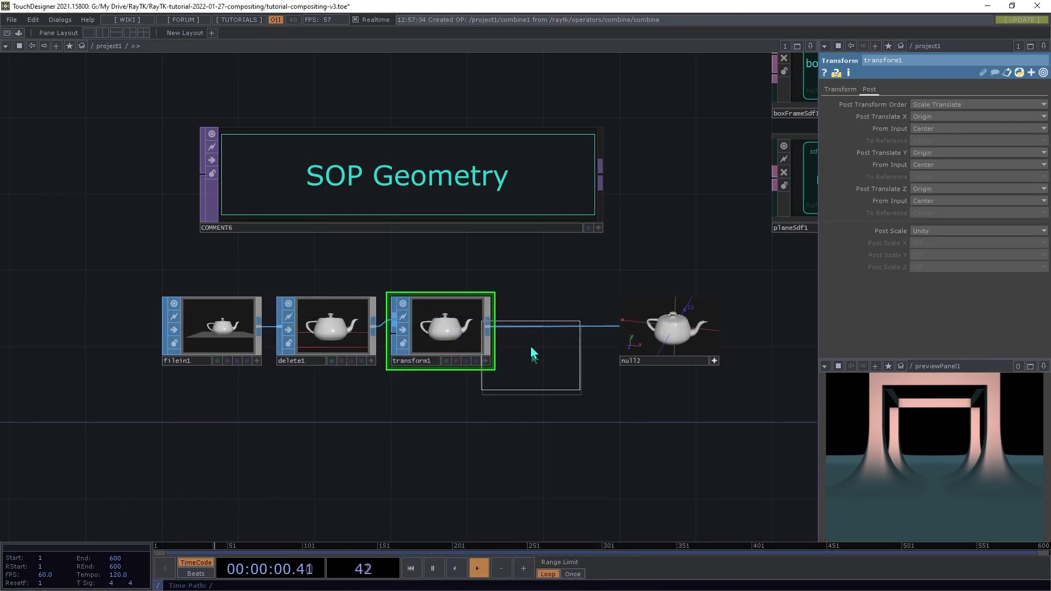
pyautogui.click(555, 330)
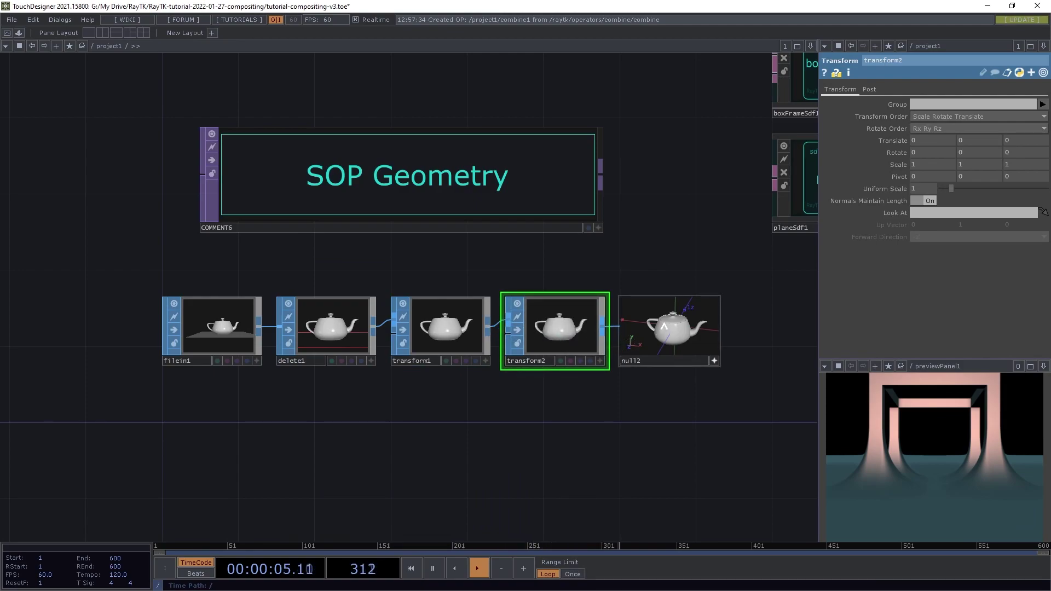
pyautogui.moveTo(664, 327); pyautogui.dragTo(681, 333)
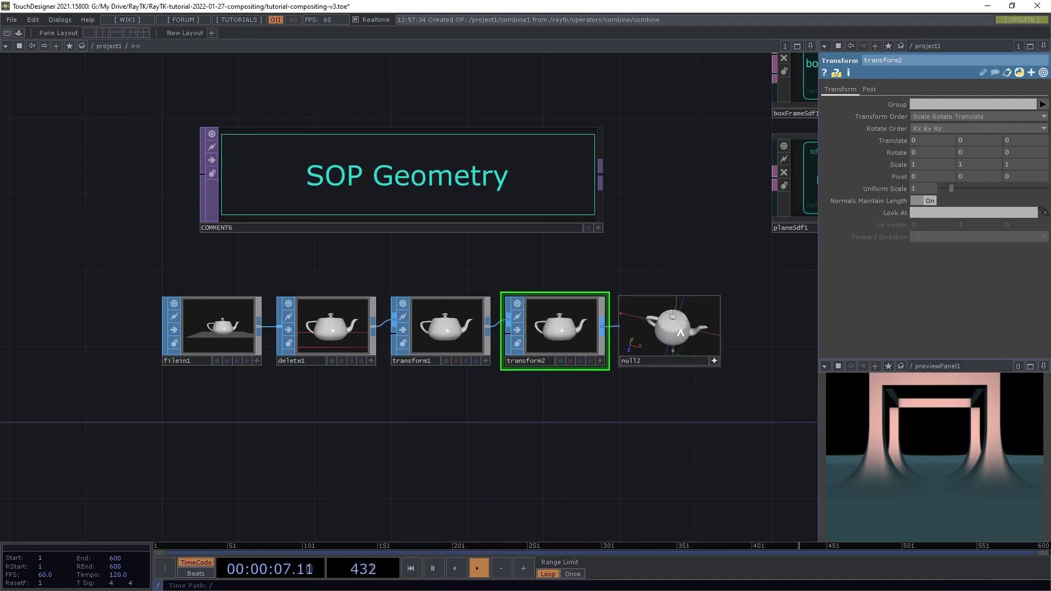
pyautogui.scroll(5, 679, 326)
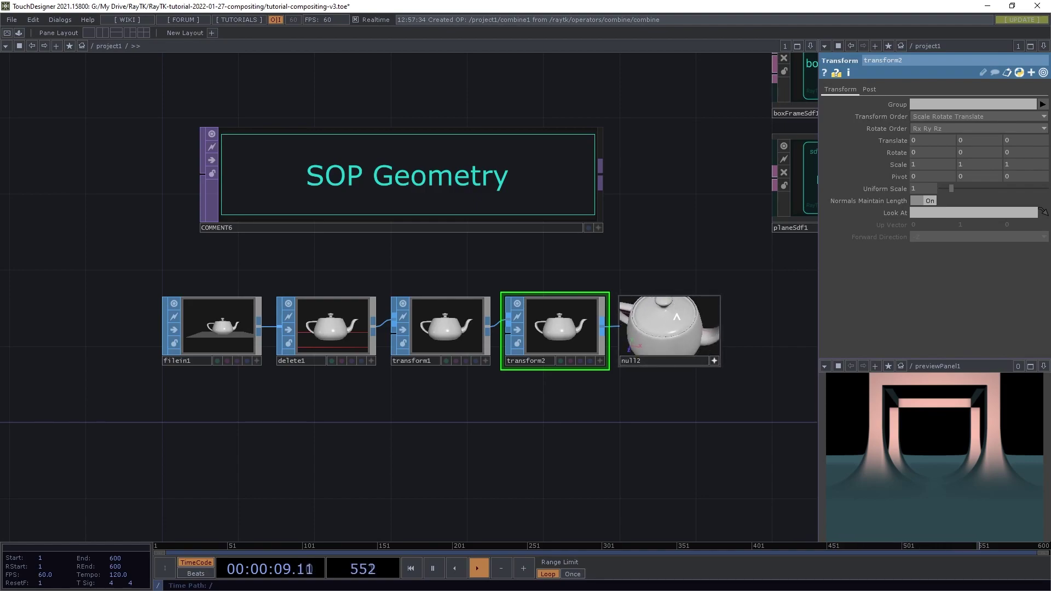
pyautogui.scroll(-3, 676, 316)
pyautogui.moveTo(676, 316); pyautogui.dragTo(685, 325)
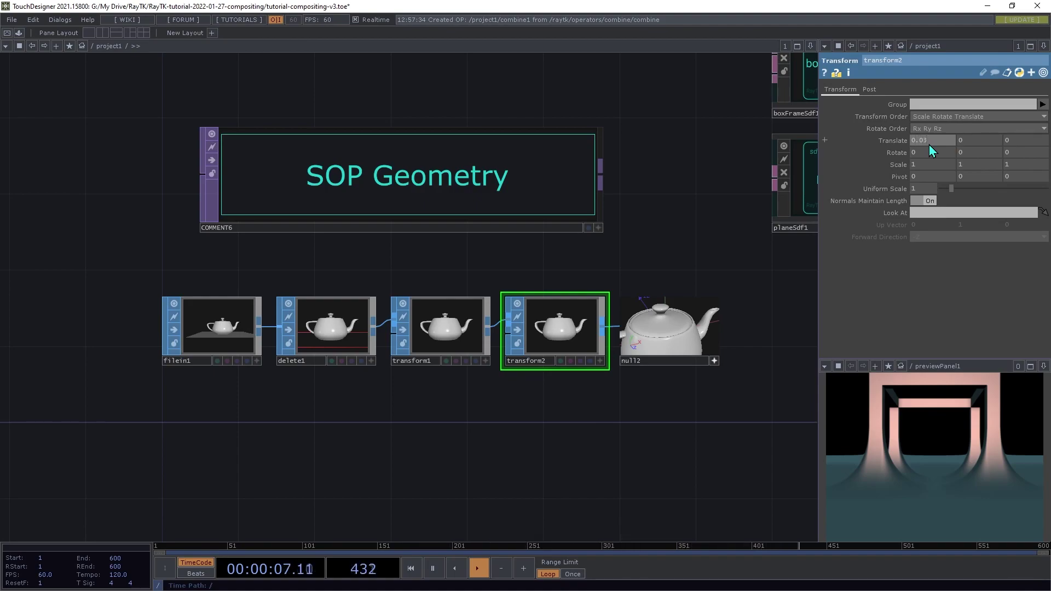
# - Set transform2 Translate to 0.03, 0.5, 0 and Uniform Scale to 2
pyautogui.press('Tab')
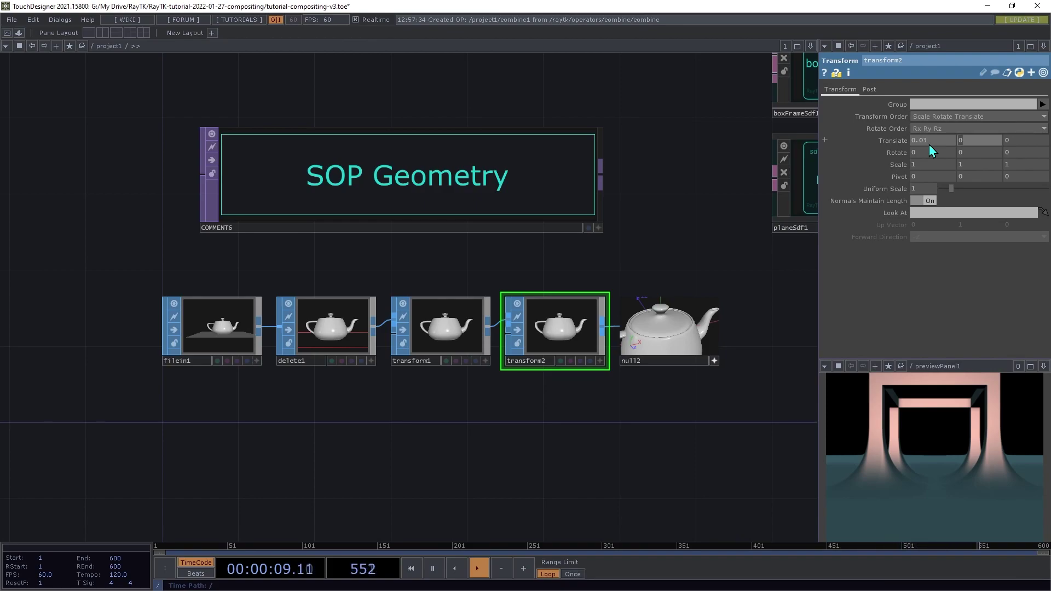
pyautogui.write('.5')
pyautogui.press('Tab')
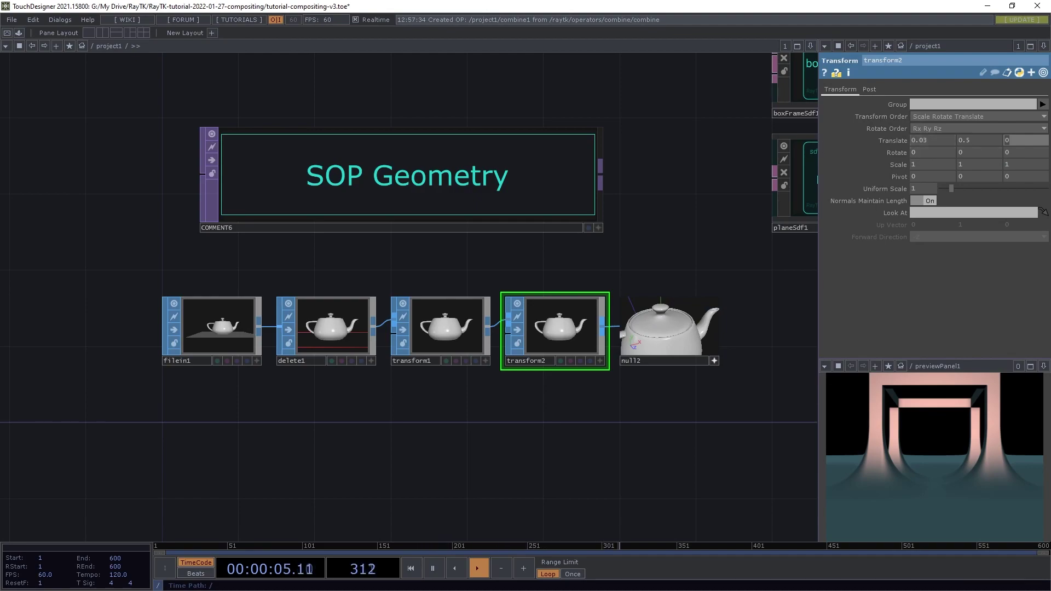
pyautogui.press('Return')
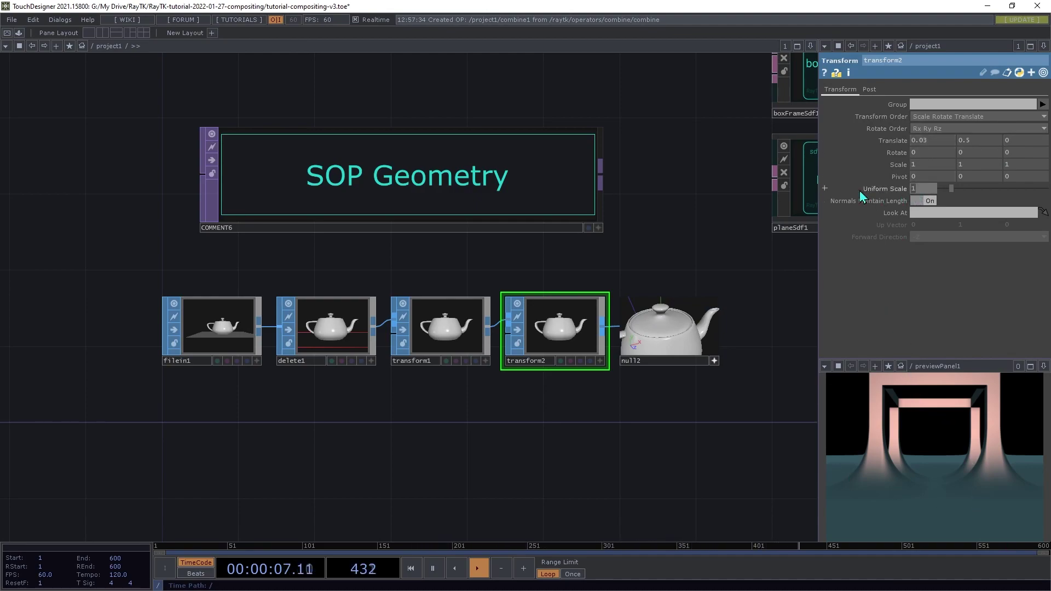
pyautogui.write('2')
pyautogui.press('Tab')
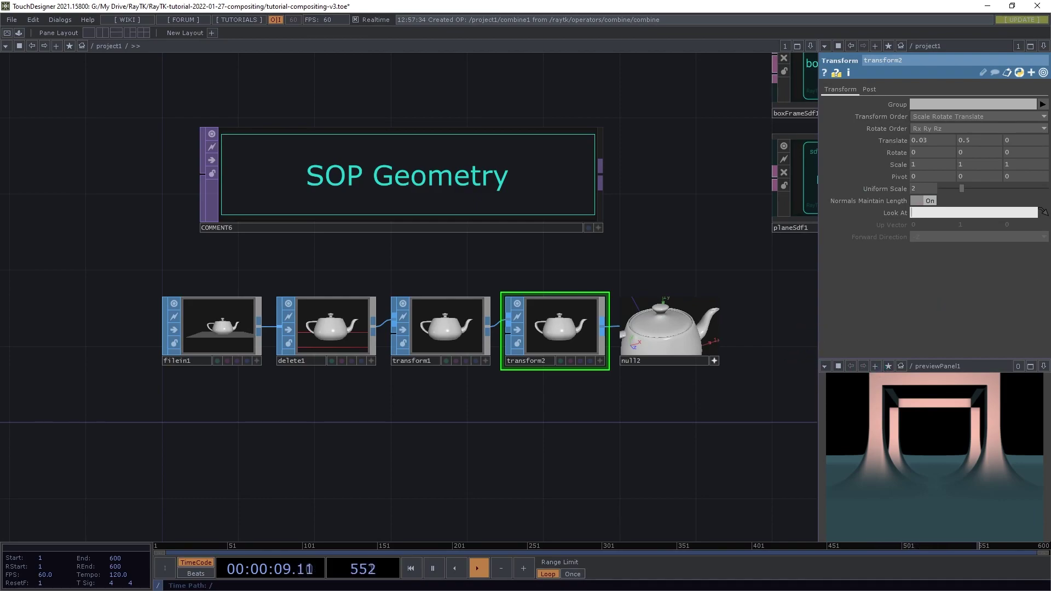
# - Select null2 on its own
pyautogui.moveTo(692, 423); pyautogui.dragTo(64, 323)
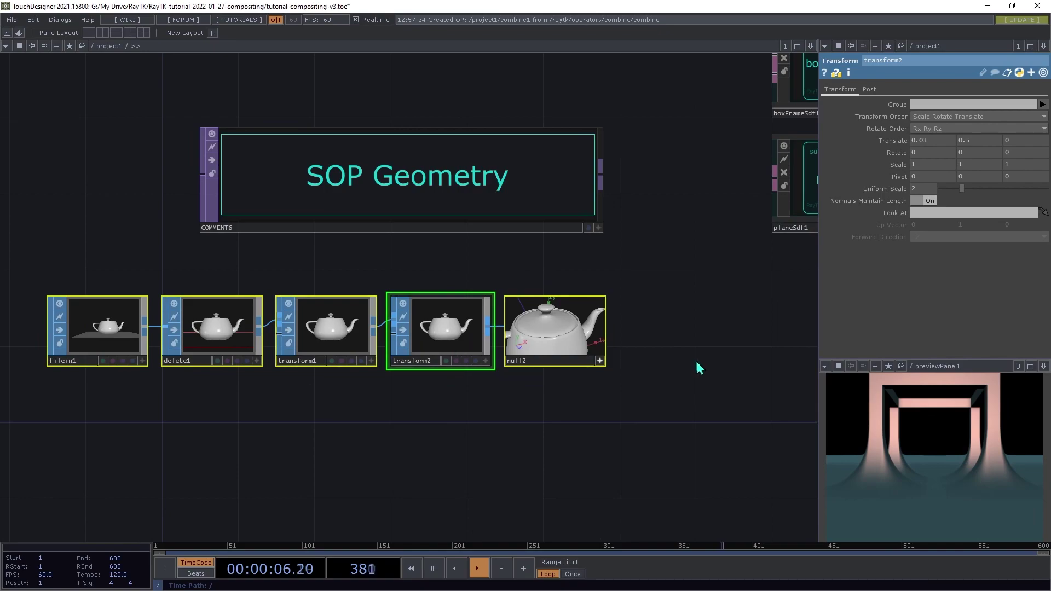
pyautogui.click(657, 364)
pyautogui.moveTo(626, 322); pyautogui.dragTo(563, 485)
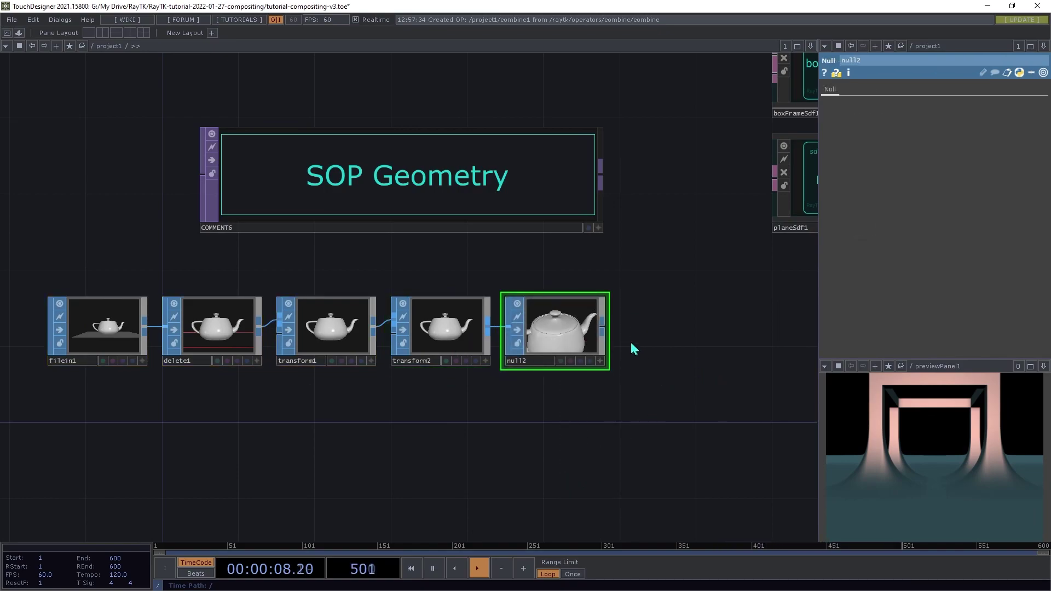
# - Create geo1 Geometry COMP fed by null2 with Rotate Y set to absTime.seconds × -10
pyautogui.click(603, 327)
pyautogui.click(704, 380)
pyautogui.click(536, 247)
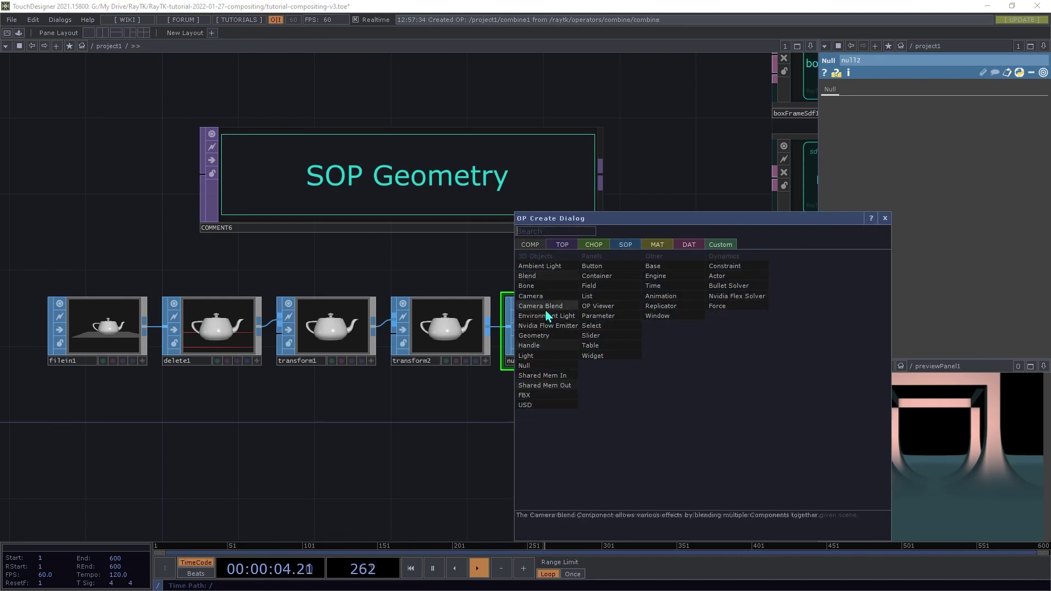
pyautogui.click(572, 335)
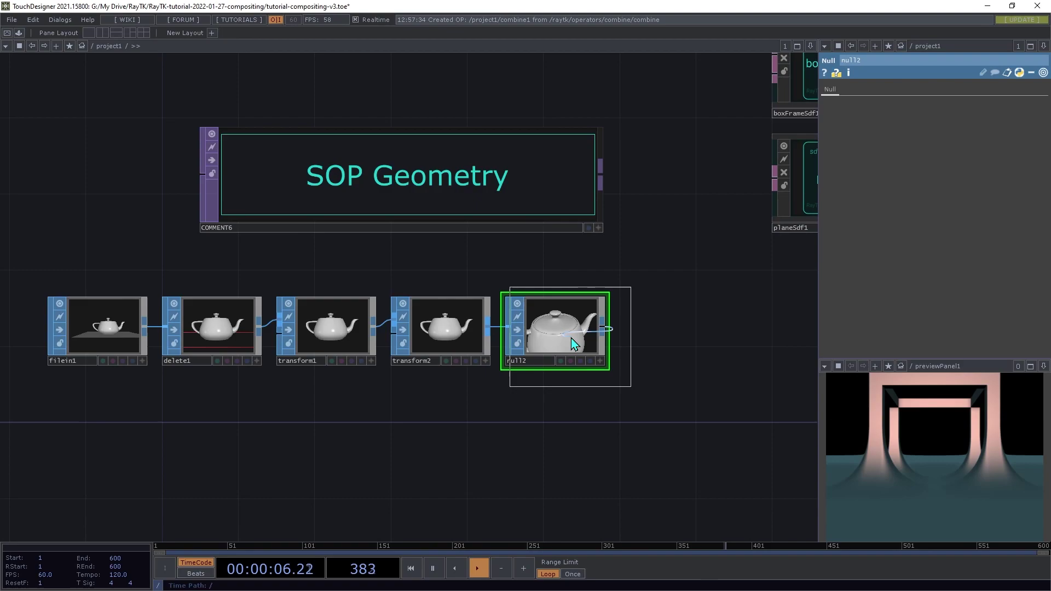
pyautogui.click(723, 346)
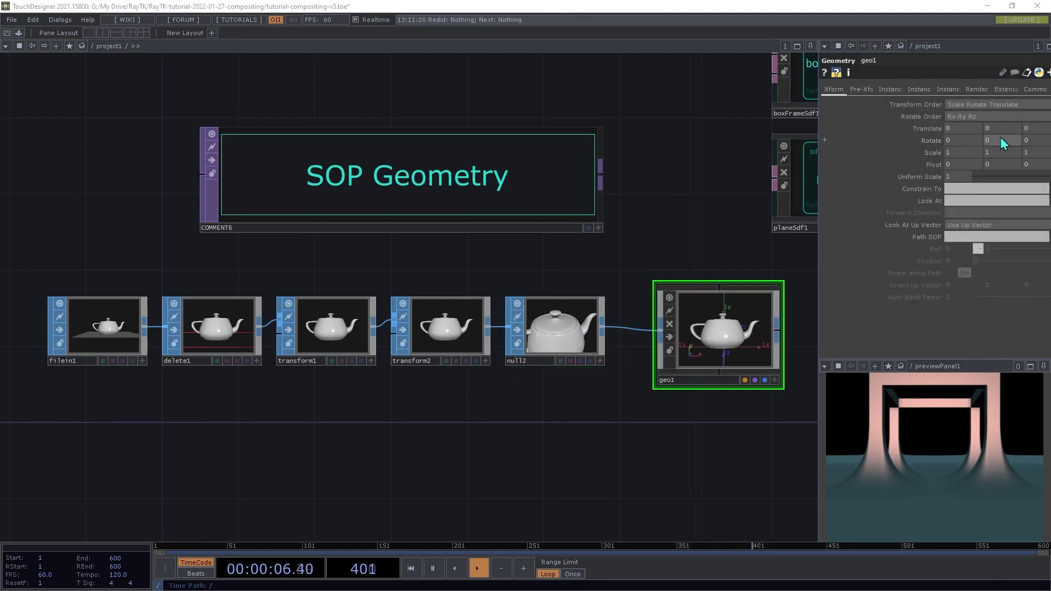
pyautogui.click(1001, 141)
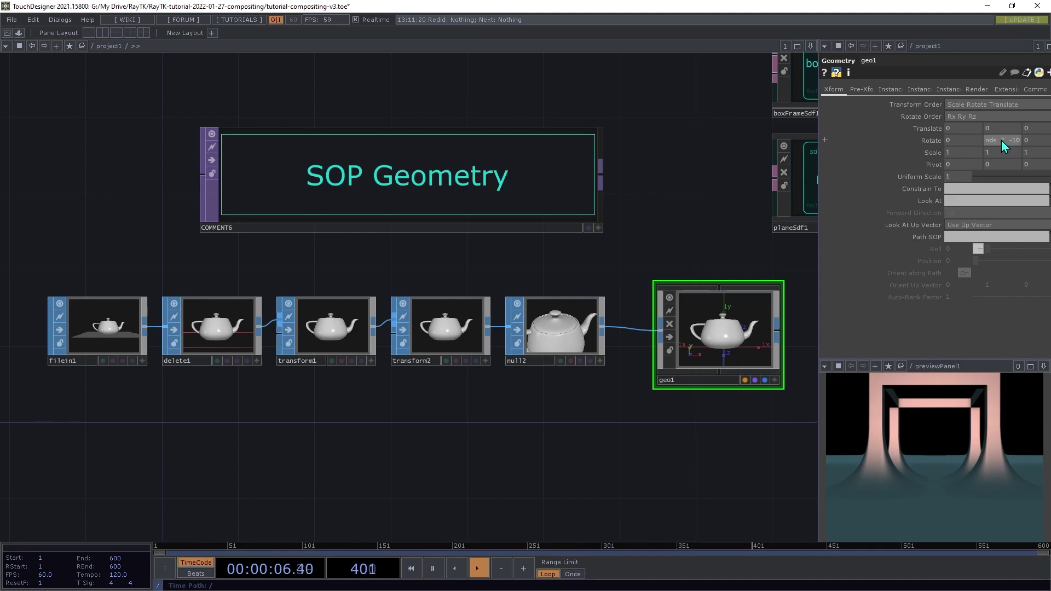
pyautogui.press('Tab')
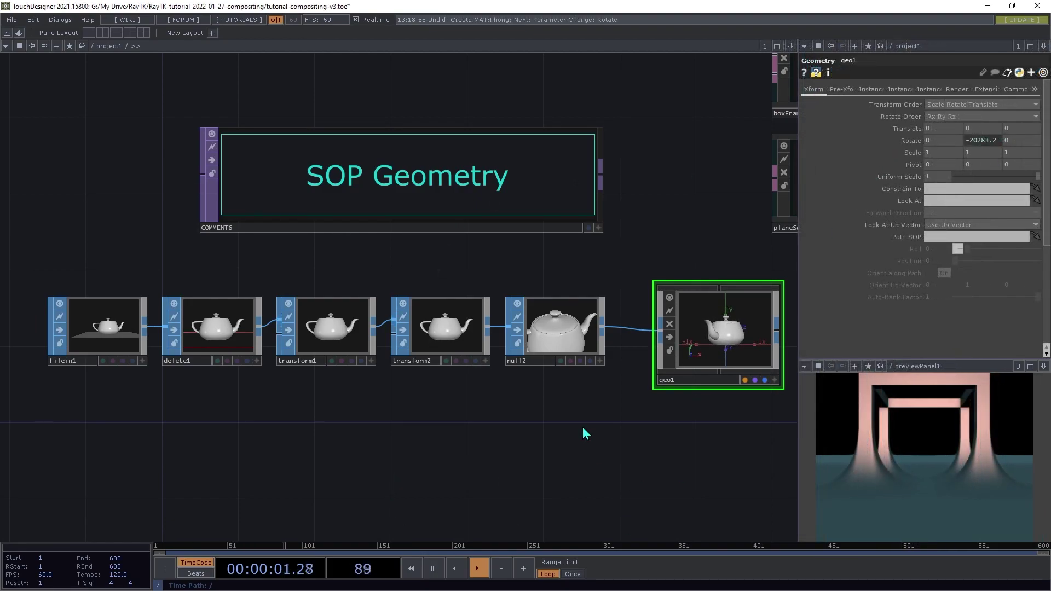
# - Create a phong1 Phong material and assign it as geo1's material
pyautogui.press('Tab')
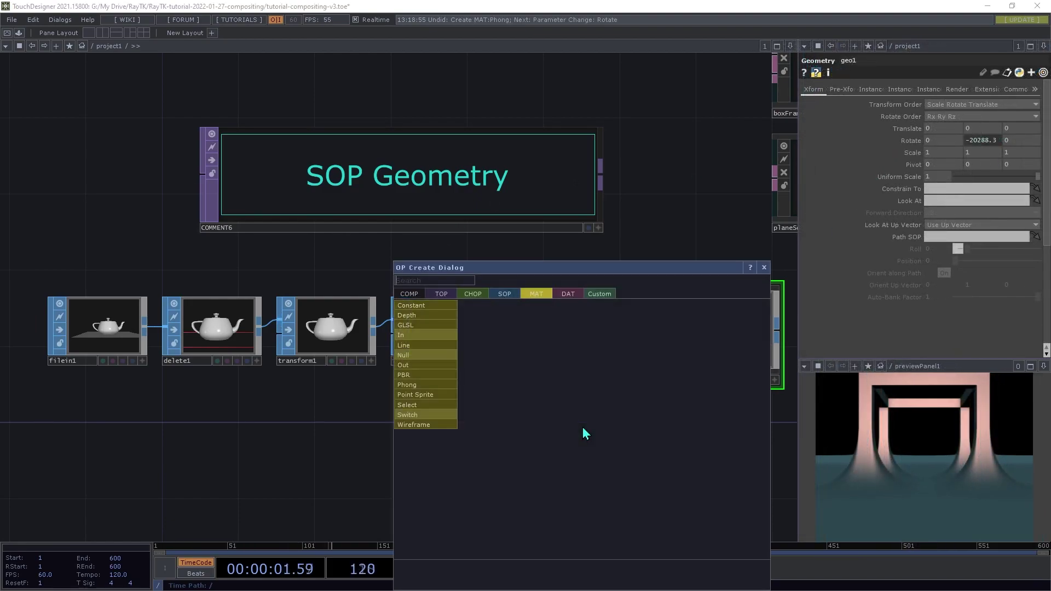
pyautogui.click(448, 389)
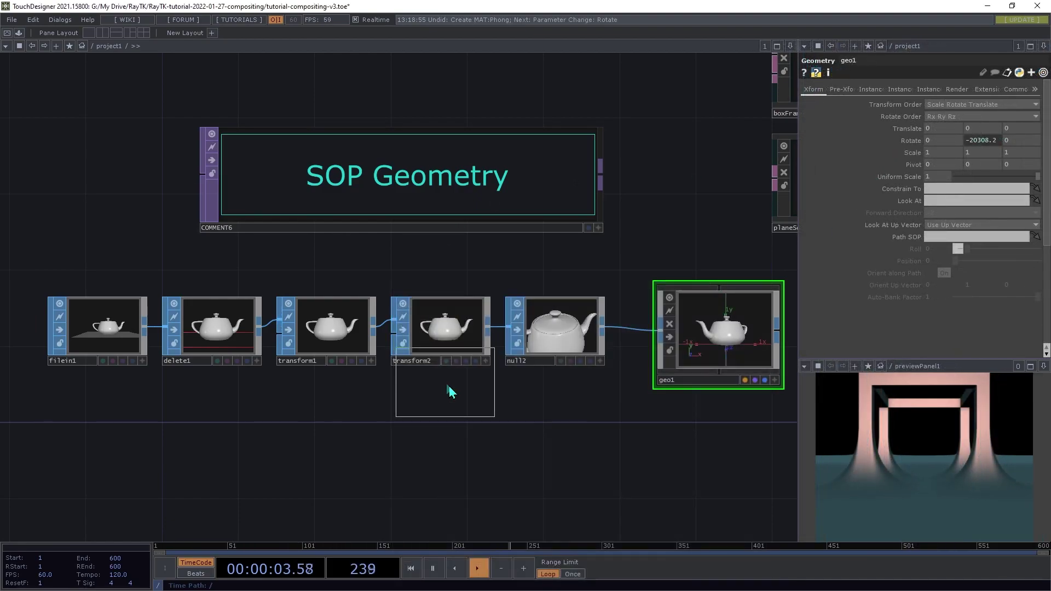
pyautogui.click(688, 445)
pyautogui.click(710, 333)
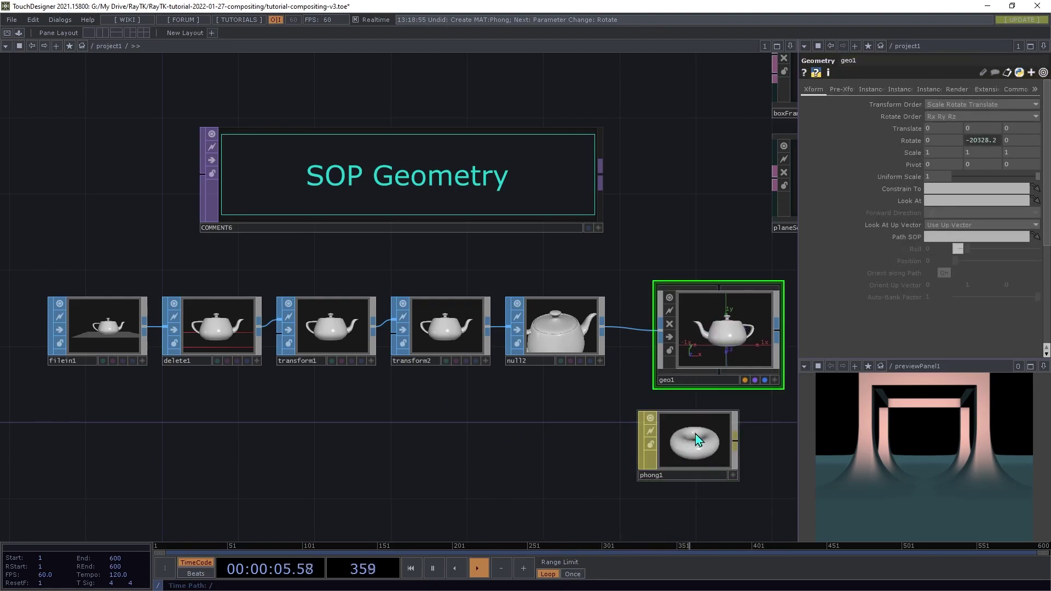
pyautogui.moveTo(696, 434); pyautogui.dragTo(955, 107)
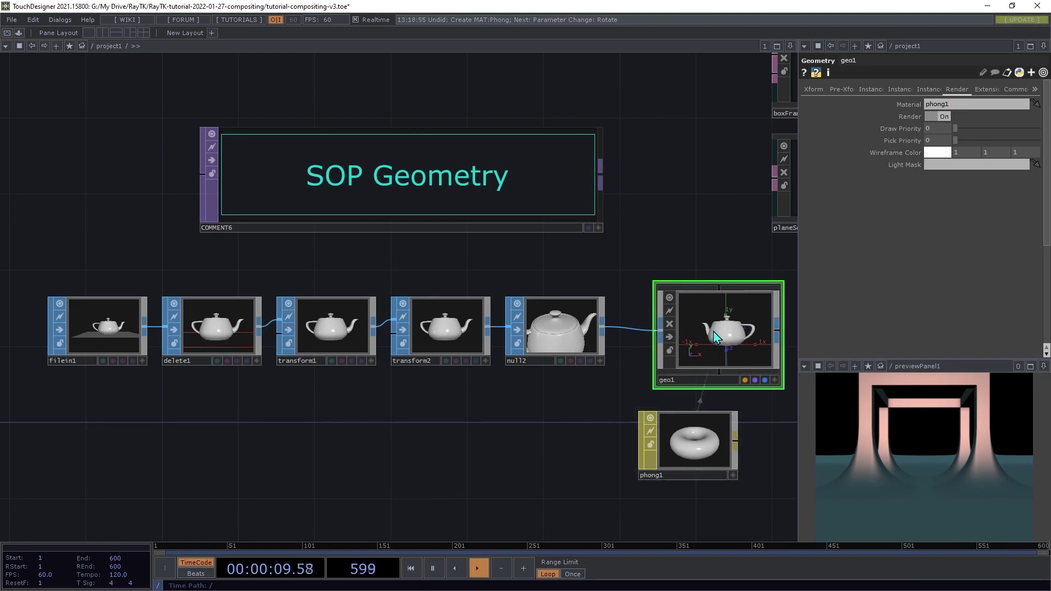
# - Set phong1's Diffuse color to 1, 0.7, 0.2
pyautogui.click(674, 446)
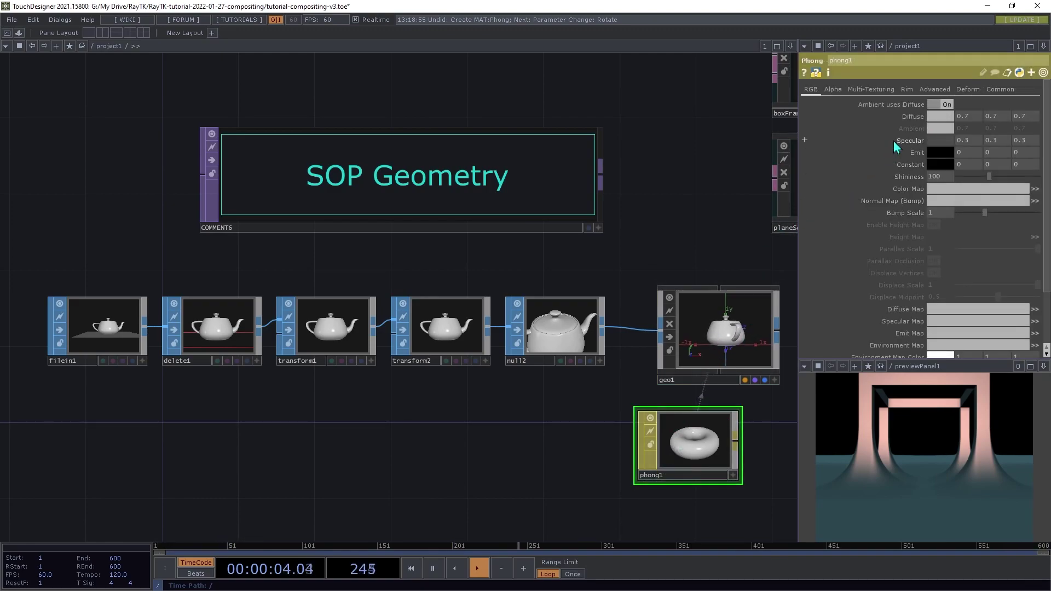
pyautogui.click(973, 120)
pyautogui.write('1')
pyautogui.press('Return')
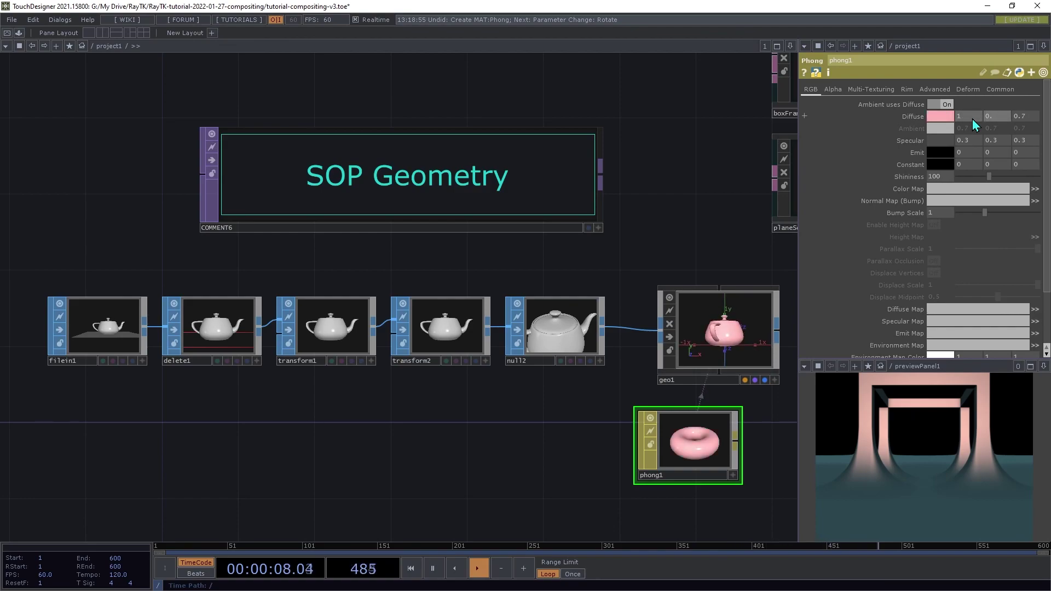
pyautogui.press('Tab')
pyautogui.write('0')
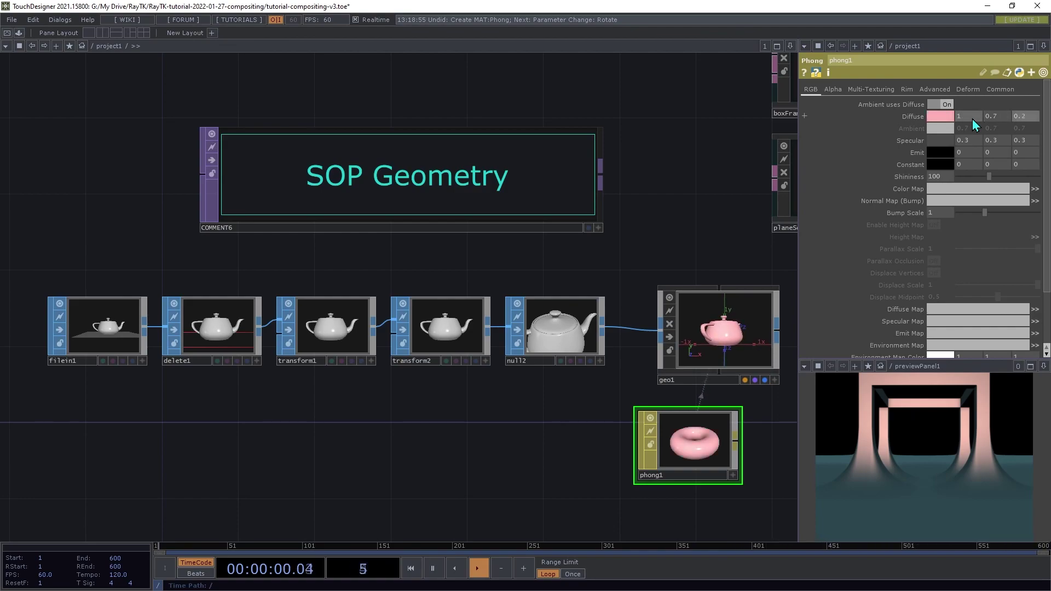
pyautogui.write('.2')
pyautogui.press('Tab')
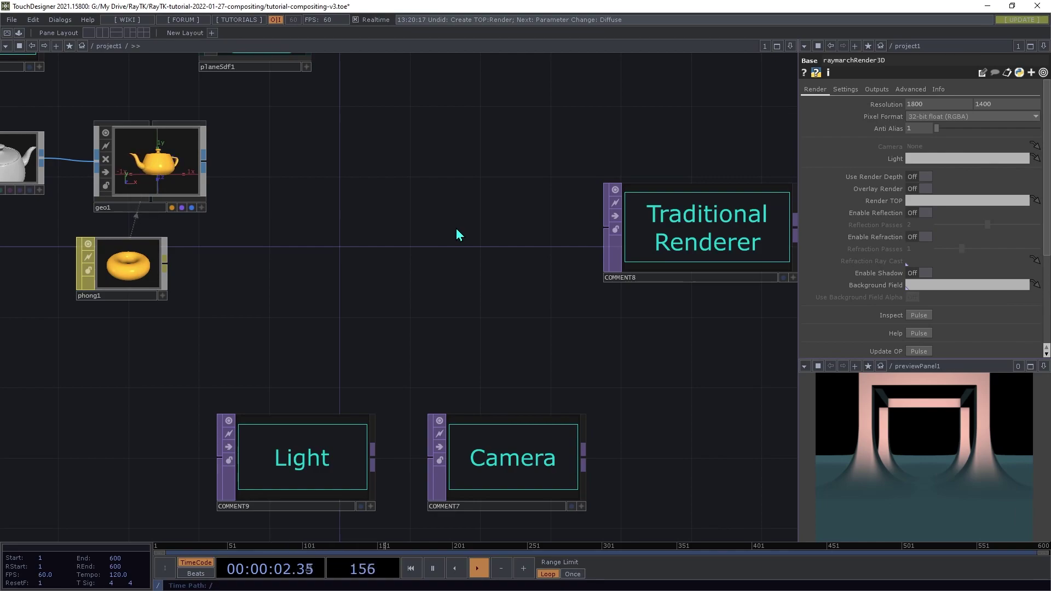
# - Add a Render TOP, render1, fed by the teapot geo1
pyautogui.press('Tab')
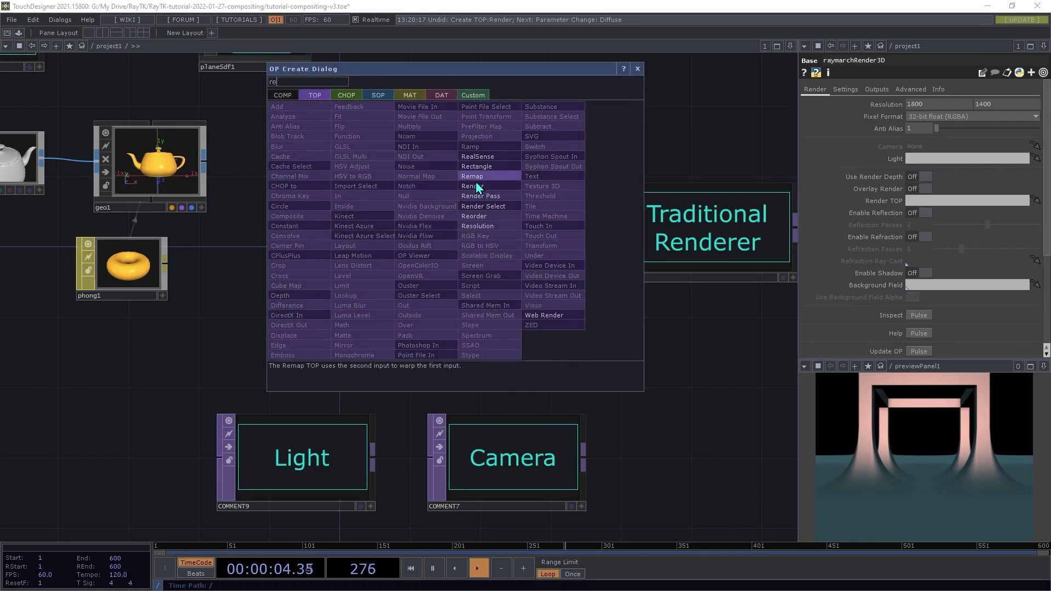
pyautogui.click(475, 187)
pyautogui.click(476, 191)
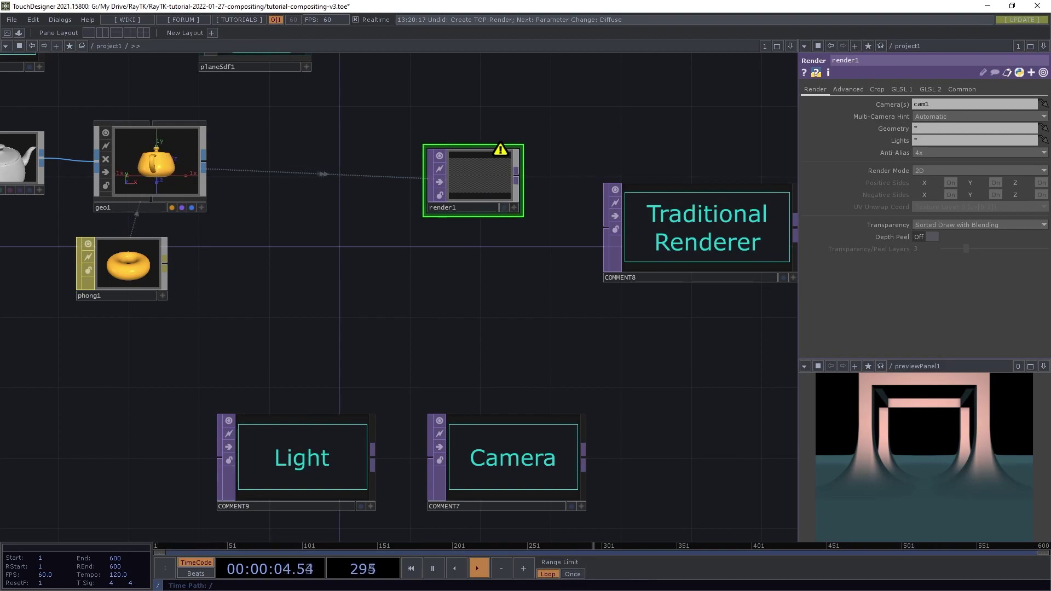
pyautogui.scroll(-5, 788, 385)
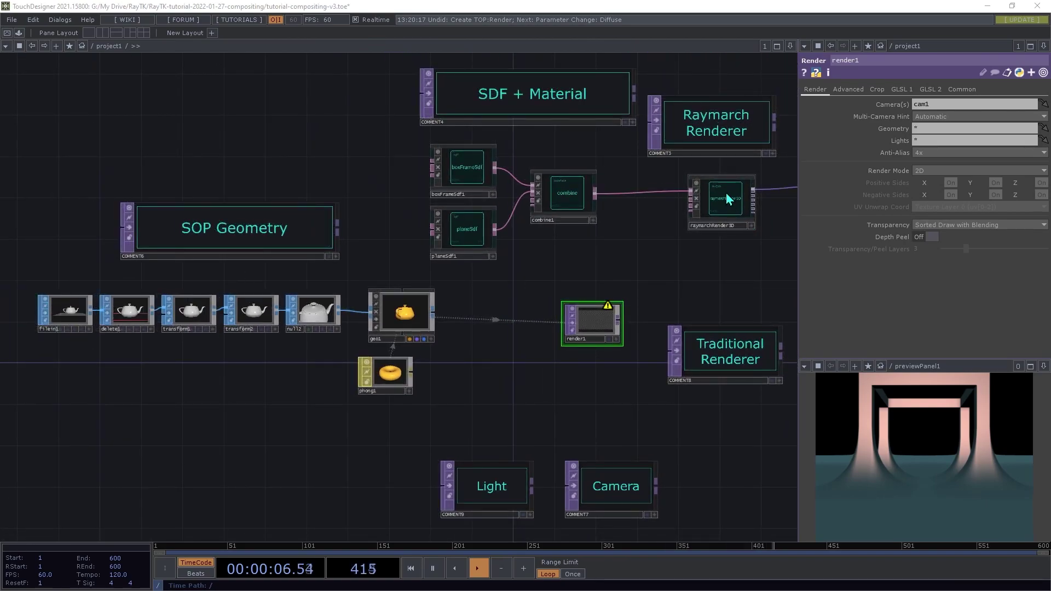
# - Link render1's resolution to raymarchRender3D's 1800 × 1400
pyautogui.click(730, 204)
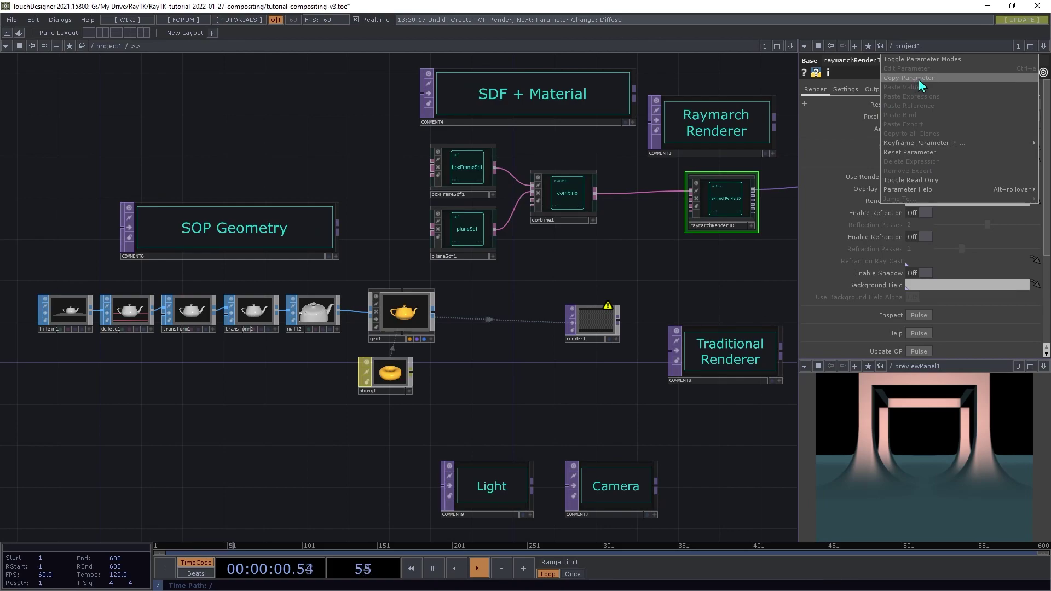
pyautogui.click(593, 323)
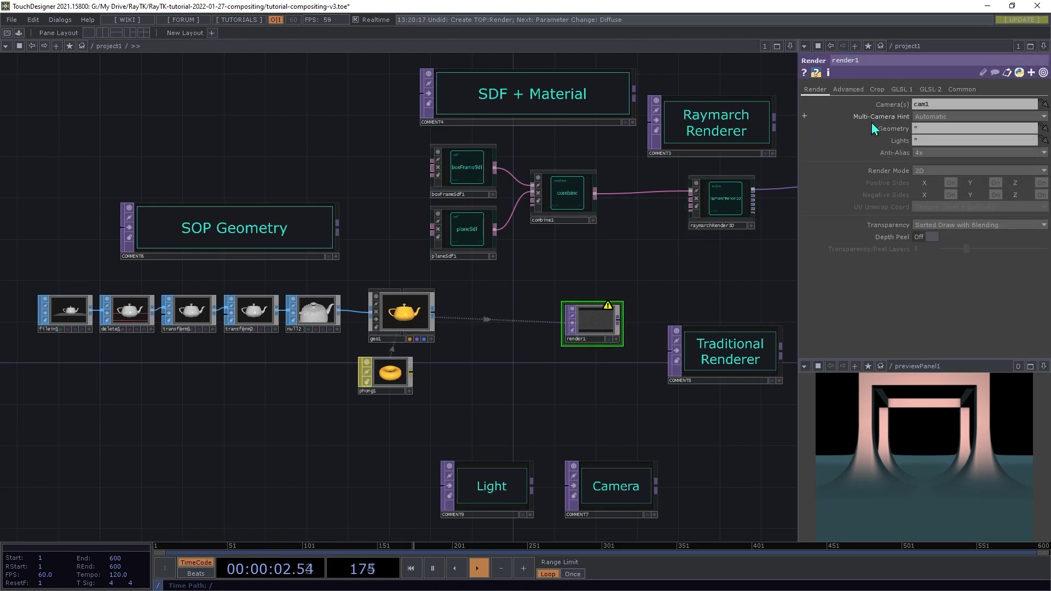
pyautogui.click(965, 89)
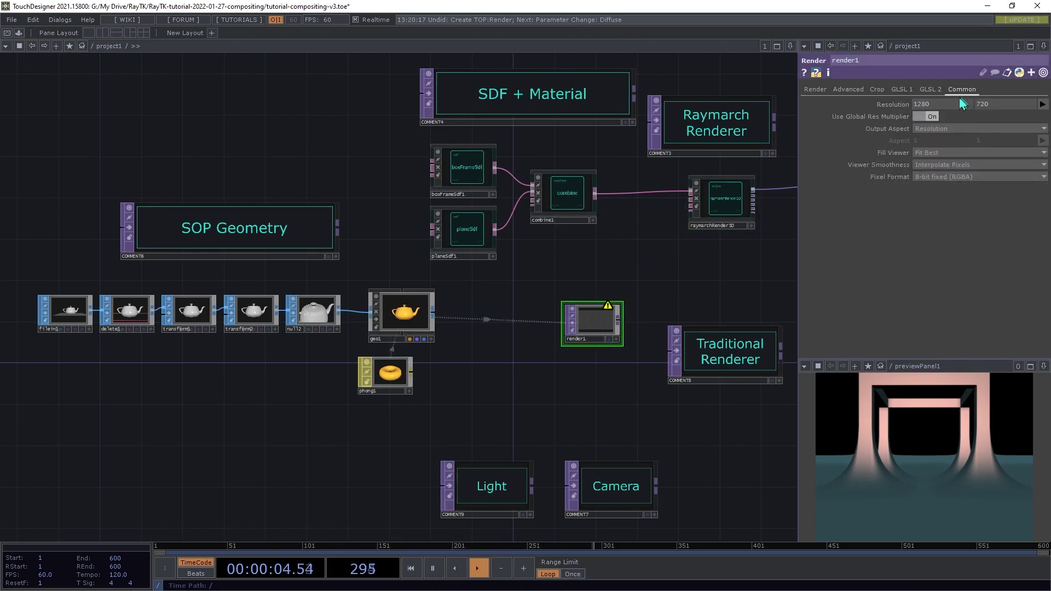
pyautogui.rightClick(883, 108)
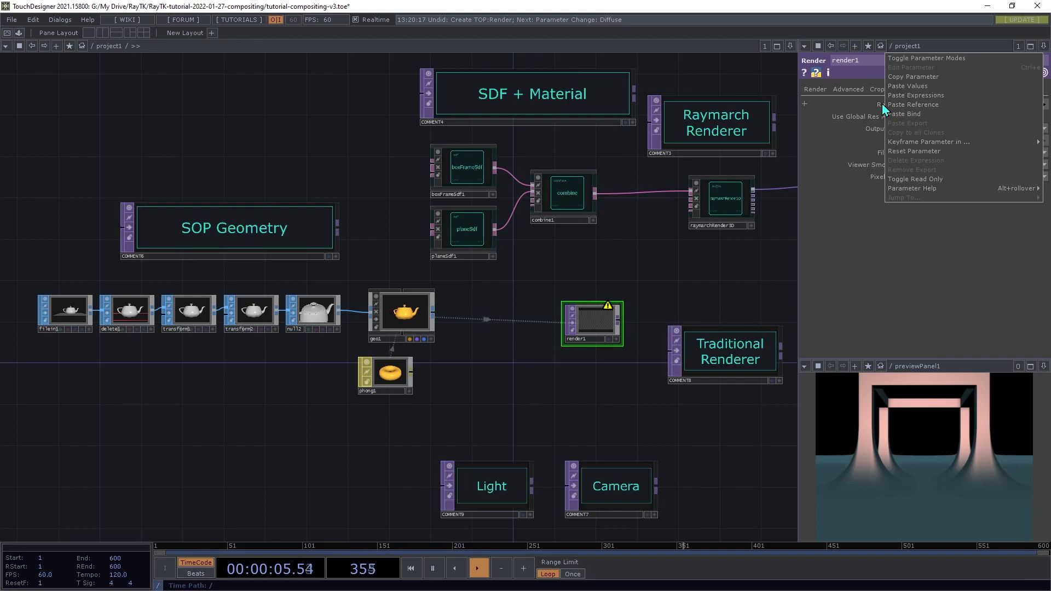
pyautogui.click(933, 105)
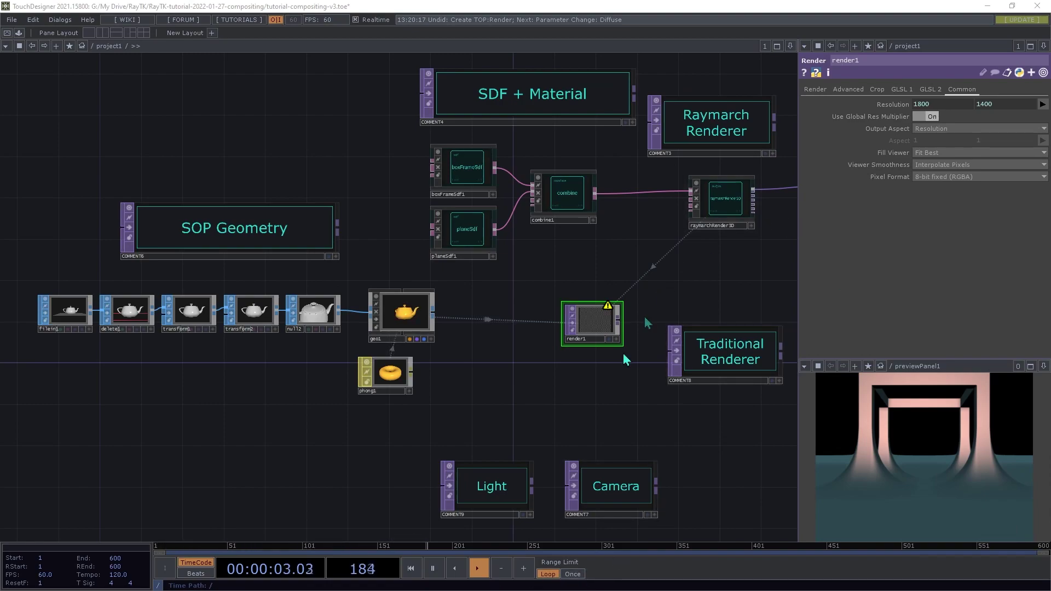
# - Move render1 under raymarchRender3D and wire a new RayTK linkedCamera1 into its Camera input
pyautogui.moveTo(596, 332); pyautogui.dragTo(720, 302)
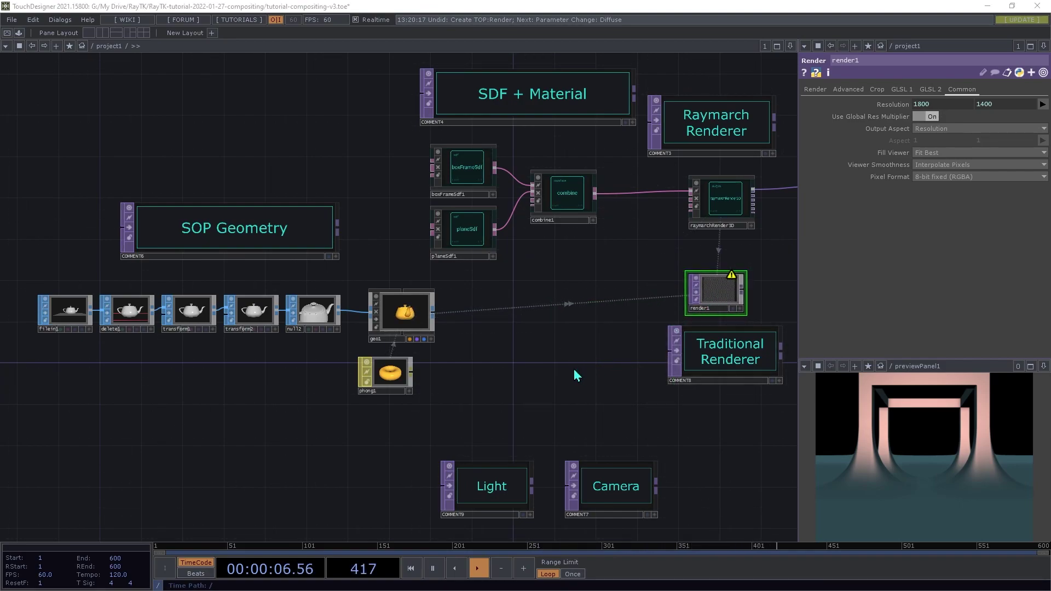
pyautogui.hotkey('alt', 'r')
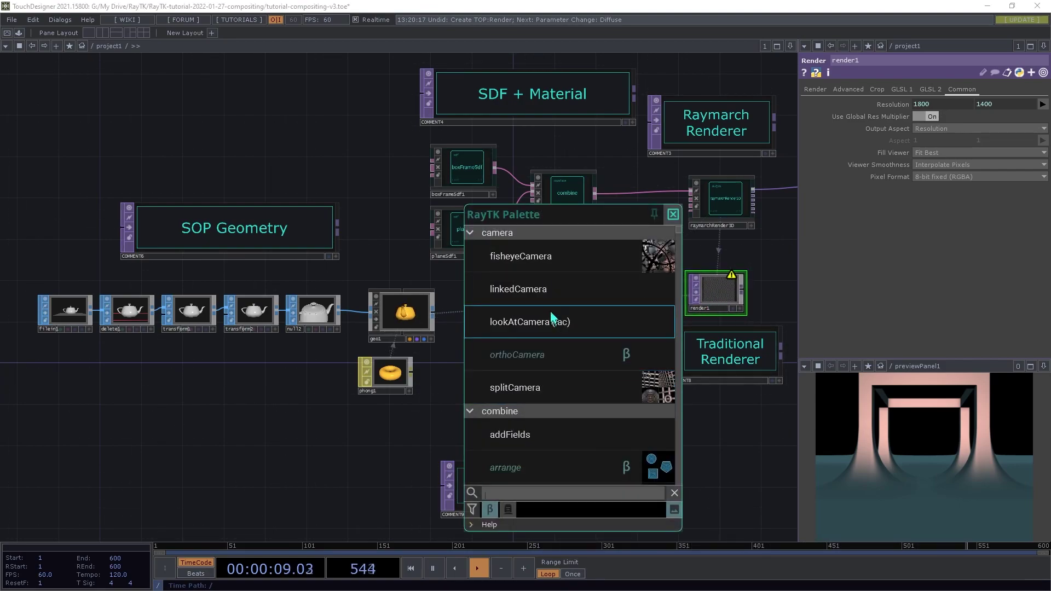
pyautogui.click(531, 291)
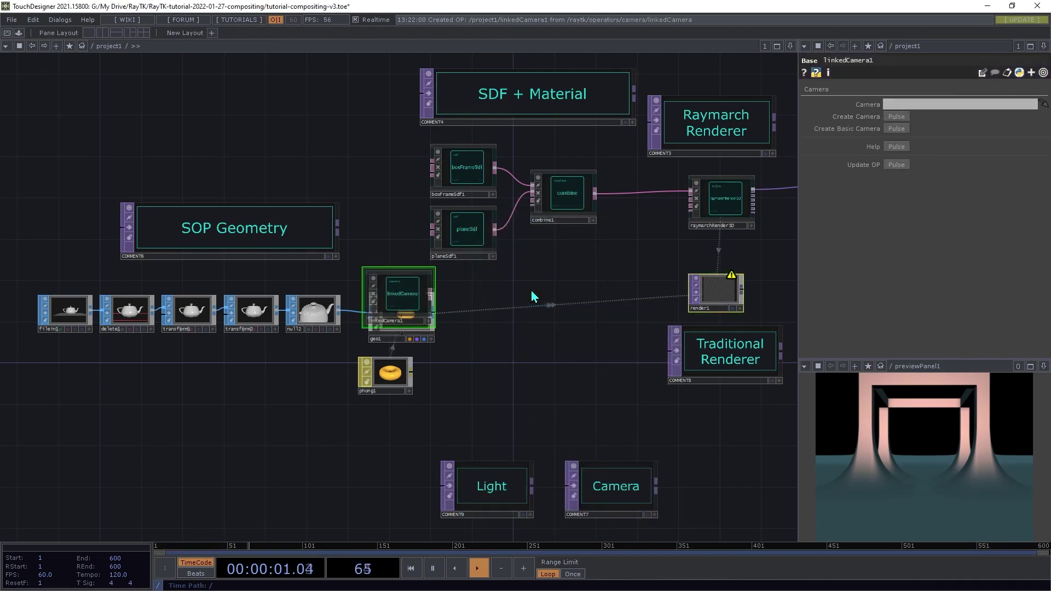
pyautogui.click(581, 289)
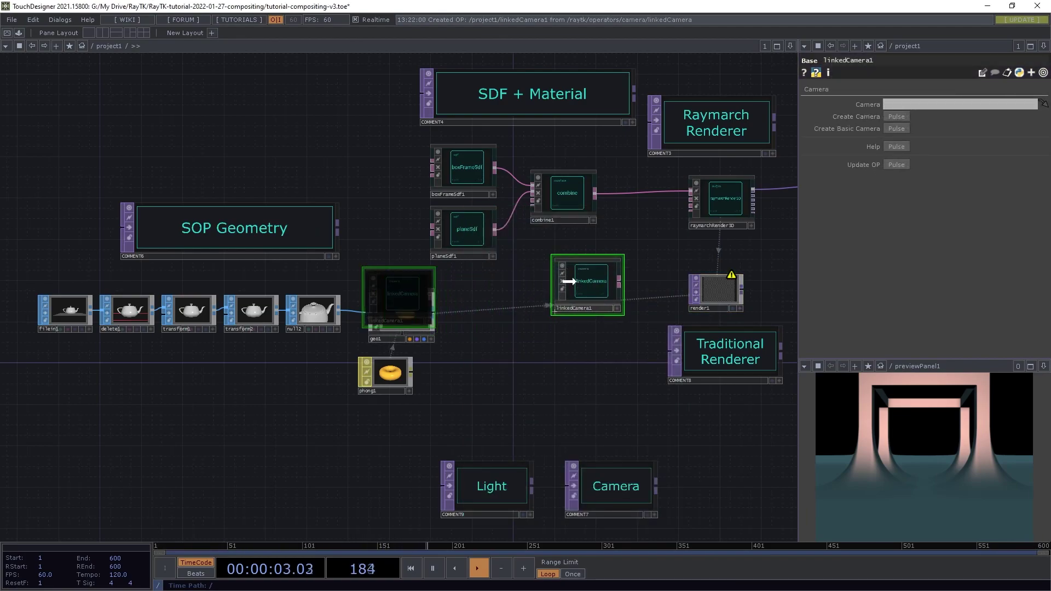
pyautogui.moveTo(620, 284); pyautogui.dragTo(676, 202)
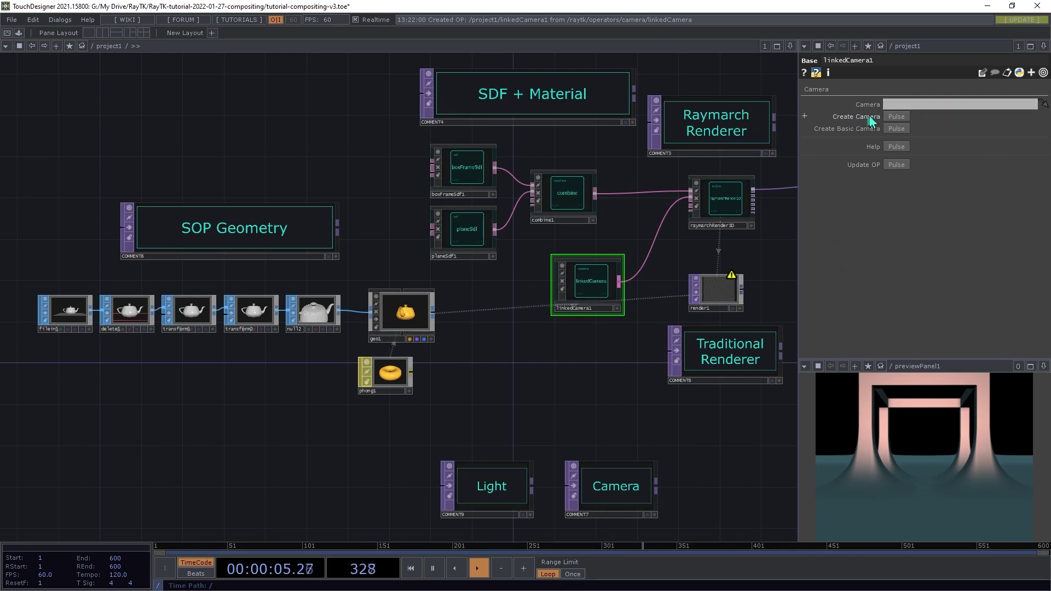
# - Pulse Create Camera on linkedCamera1 to generate the cameraViewport camera
pyautogui.click(895, 117)
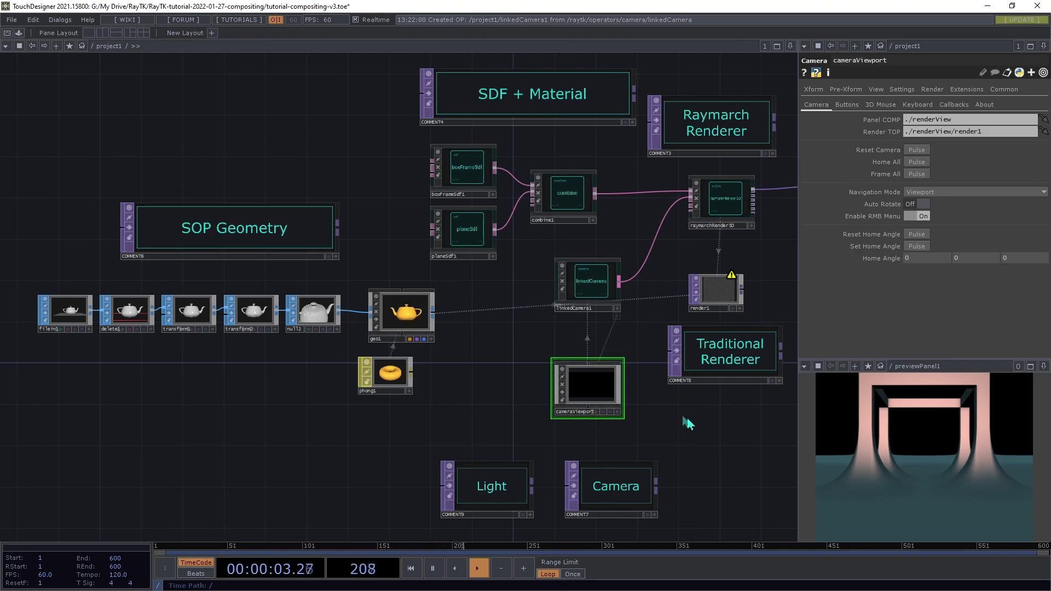
pyautogui.click(591, 280)
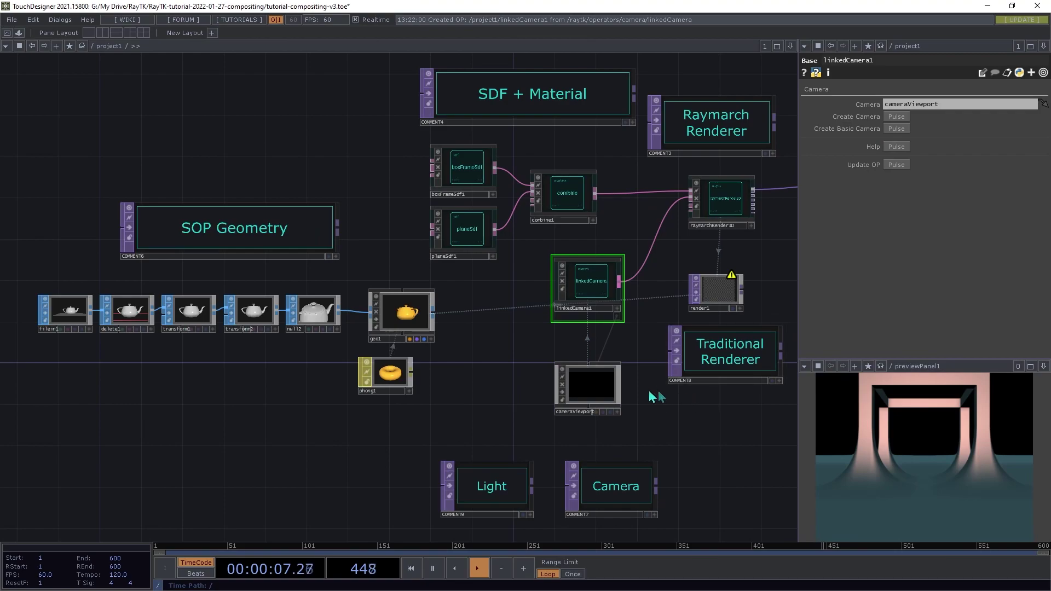
pyautogui.click(583, 376)
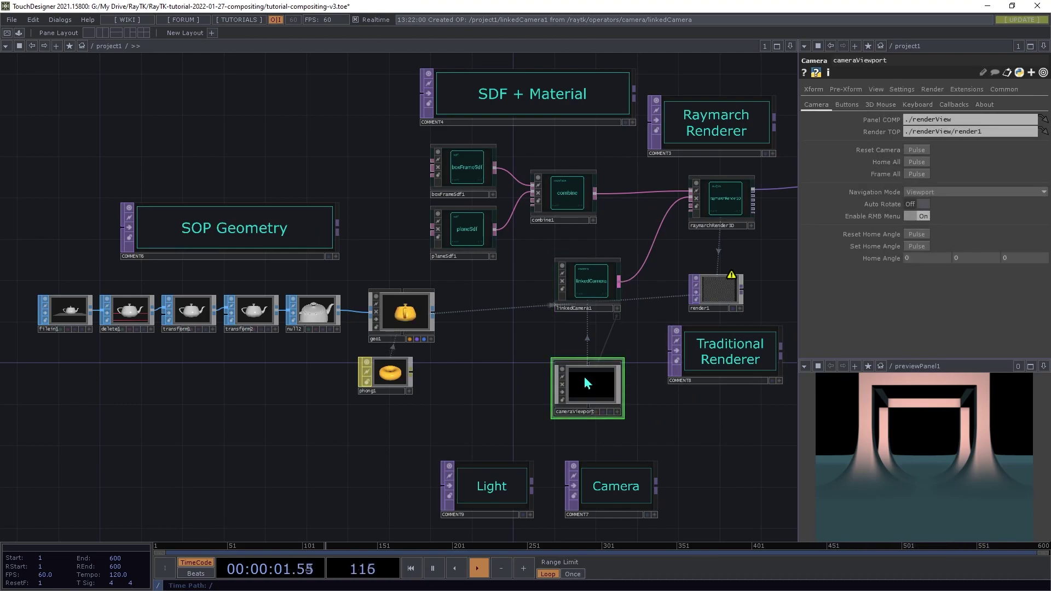
# - Set render1's camera to cameraViewport and cameraViewport's Render TOP to render1
pyautogui.click(717, 291)
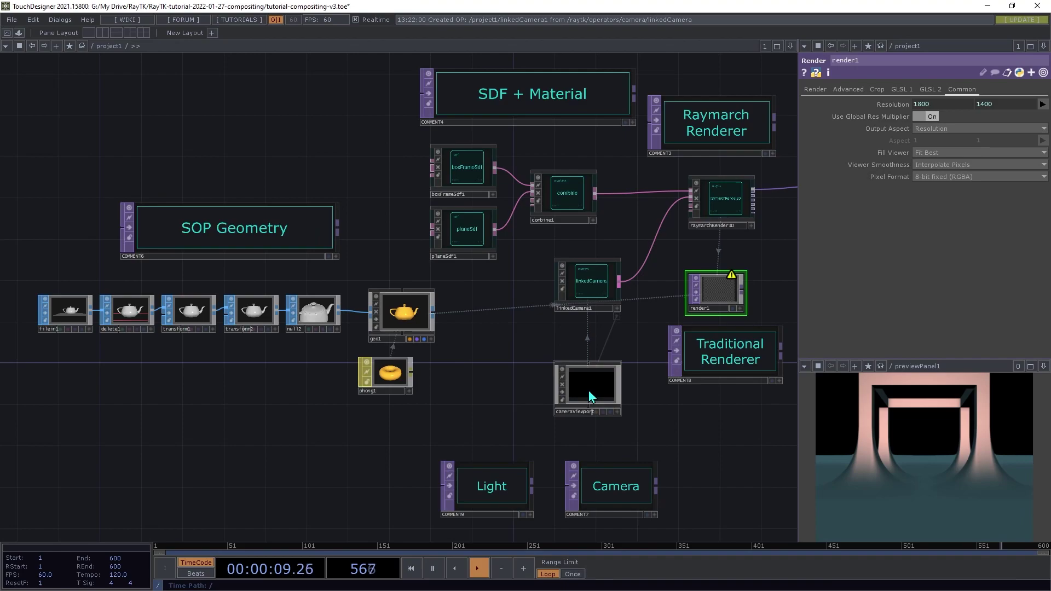
pyautogui.click(815, 89)
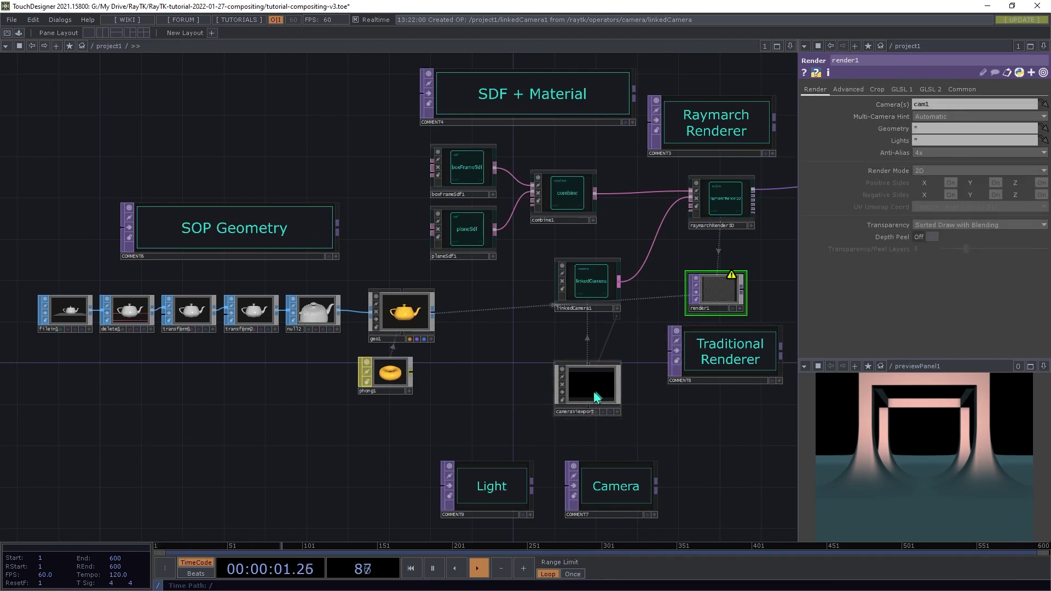
pyautogui.moveTo(596, 398); pyautogui.dragTo(928, 106)
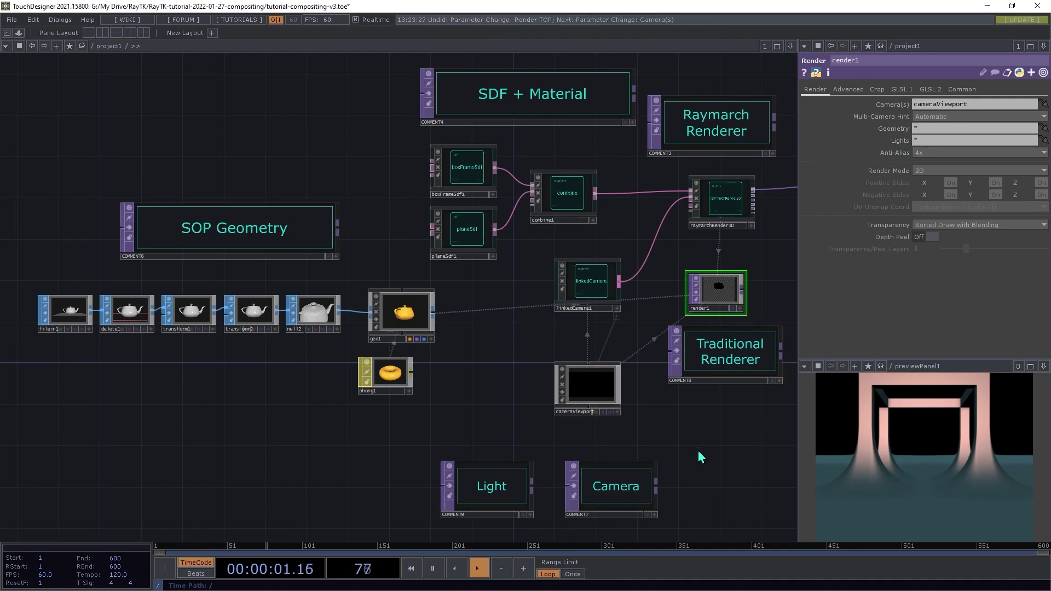
pyautogui.click(594, 388)
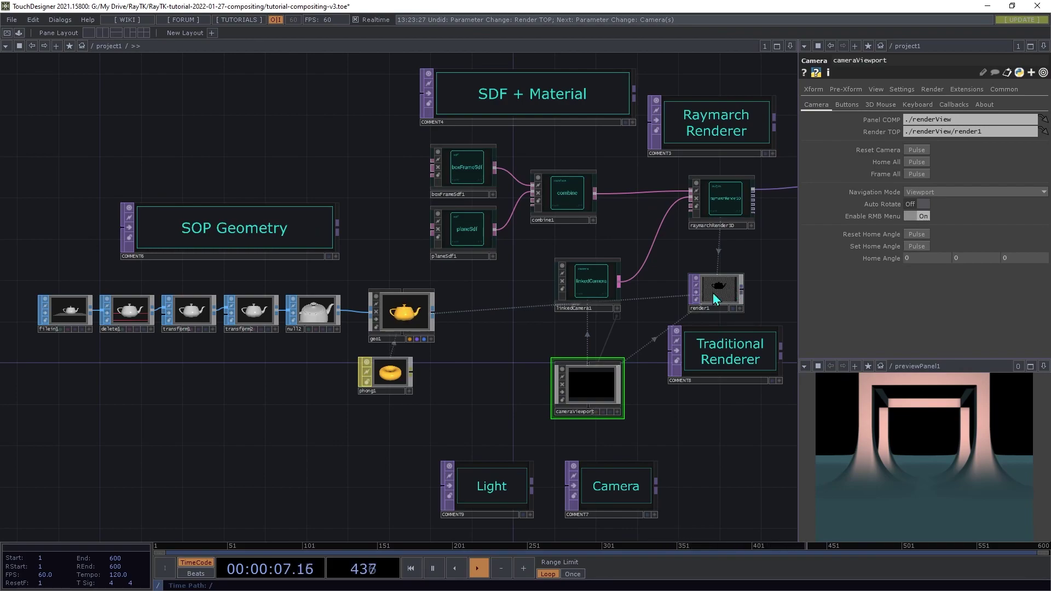
pyautogui.moveTo(714, 298); pyautogui.dragTo(921, 134)
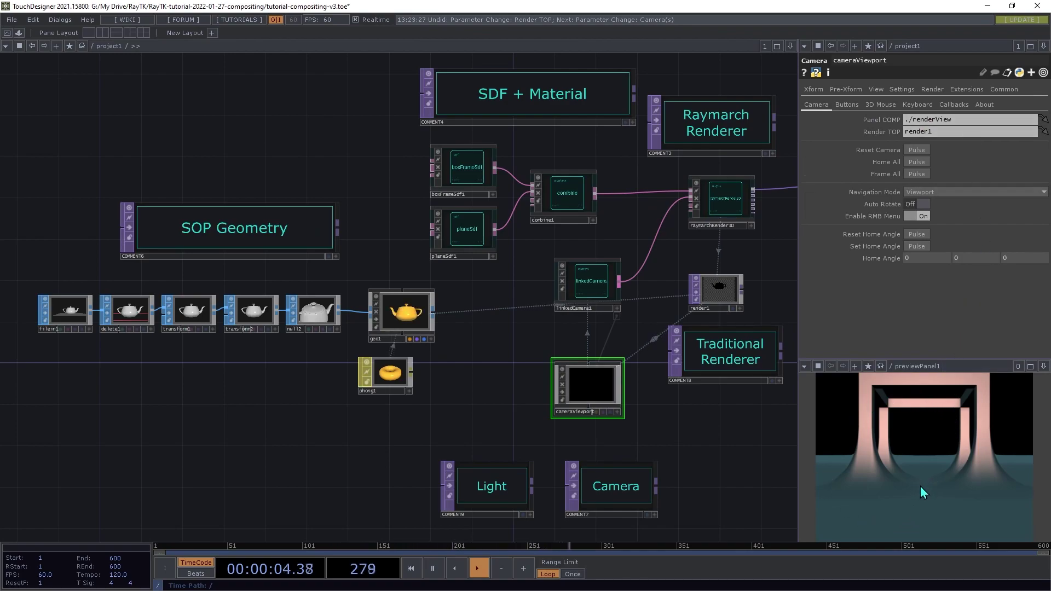
# - Set cameraViewport's Panel COMP to /previewPanel1
pyautogui.click(969, 122)
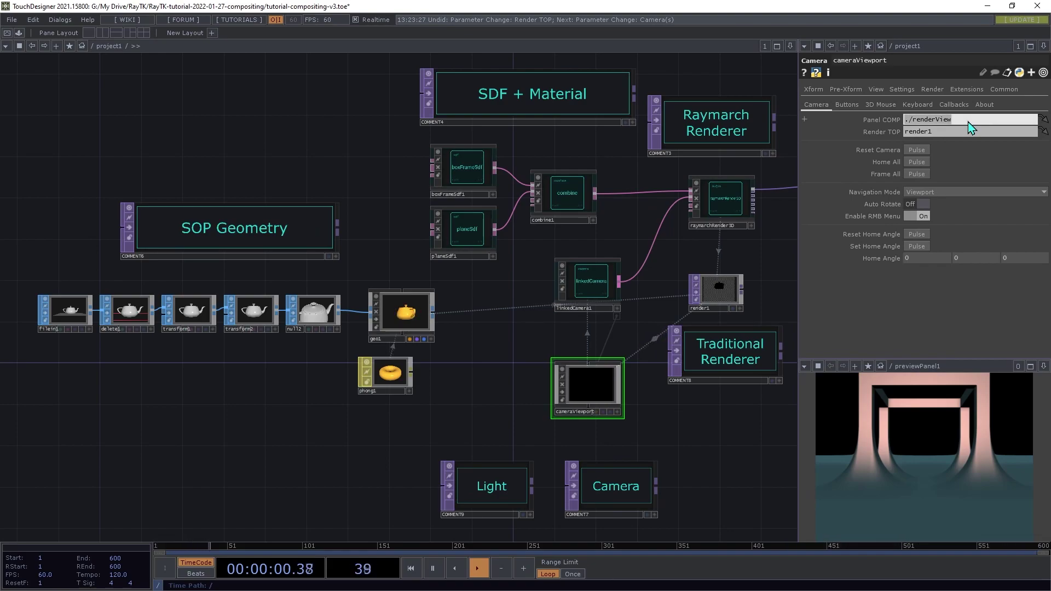
pyautogui.write('/')
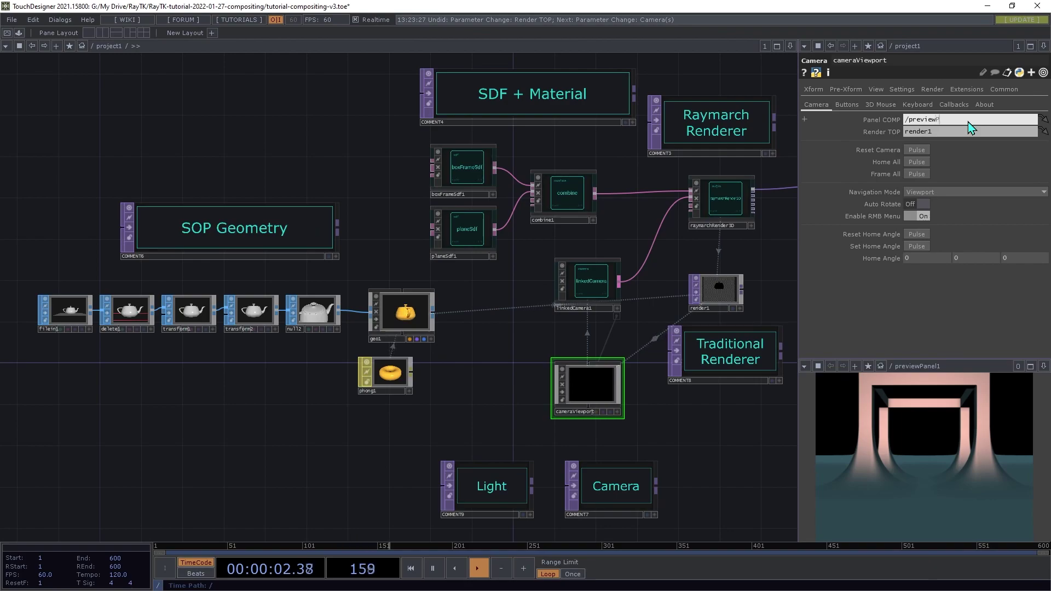
pyautogui.press('Return')
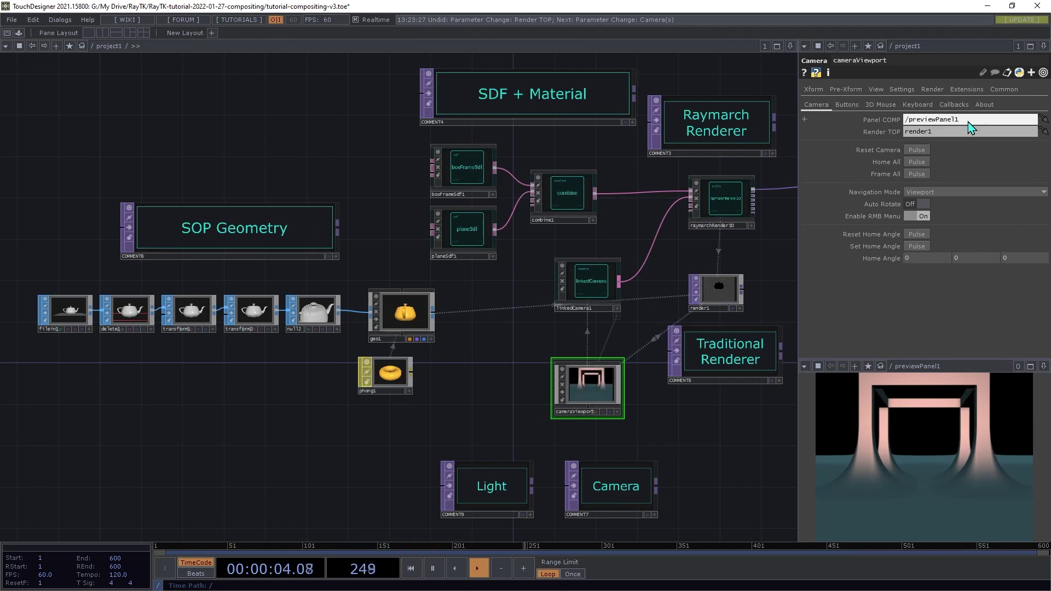
# - Orbit the scene camera in the preview panel to view the raymarched box frame
pyautogui.click(617, 414)
pyautogui.moveTo(597, 385); pyautogui.dragTo(603, 411)
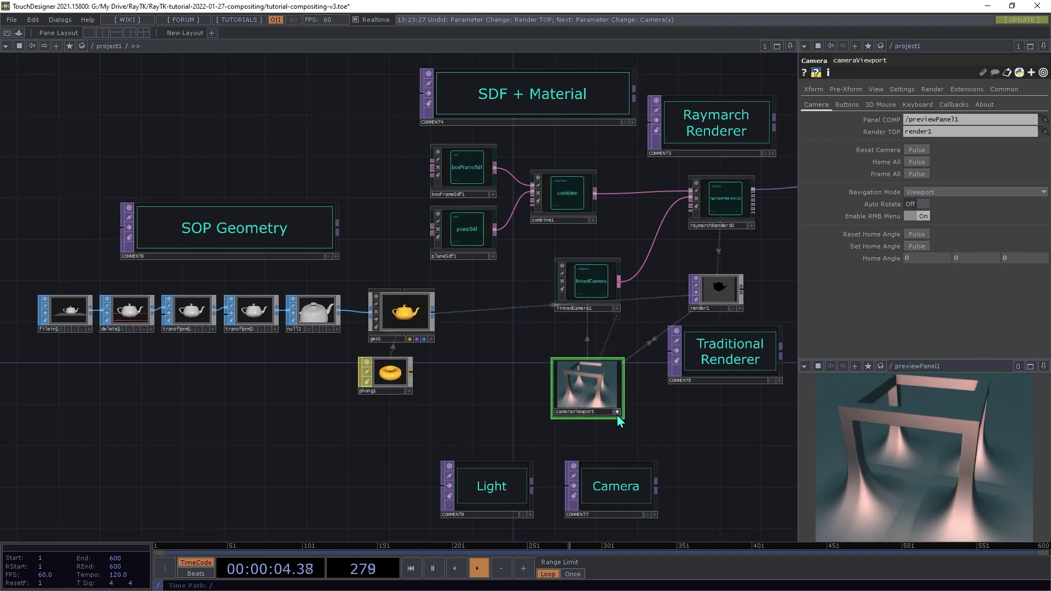
pyautogui.click(616, 415)
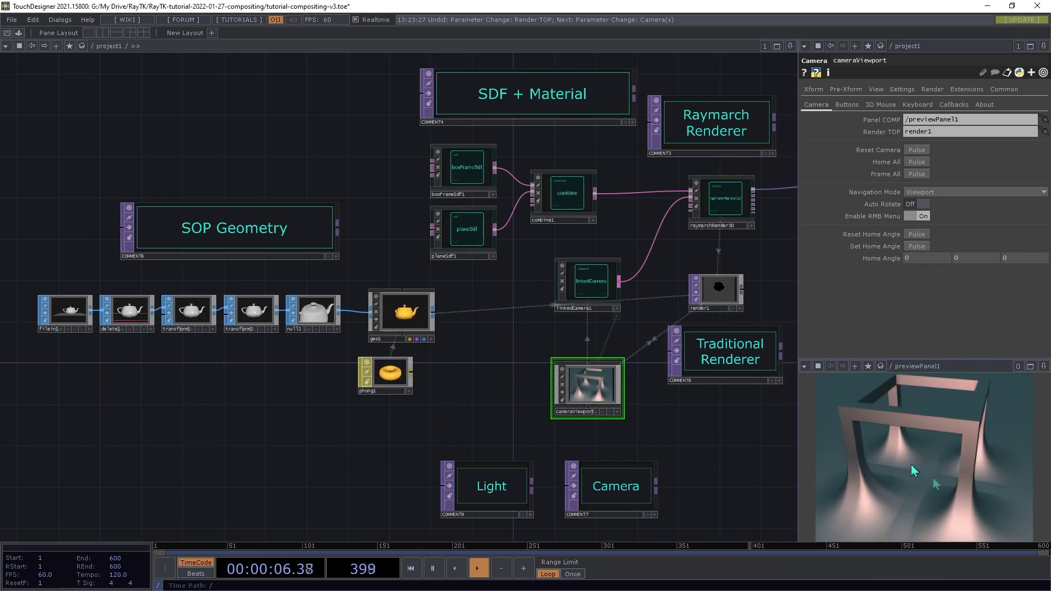
pyautogui.moveTo(880, 464)
pyautogui.mouseDown()
pyautogui.moveTo(937, 431)
pyautogui.moveTo(863, 467)
pyautogui.moveTo(879, 468)
pyautogui.moveTo(887, 461)
pyautogui.moveTo(843, 474)
pyautogui.moveTo(862, 471)
pyautogui.mouseUp()
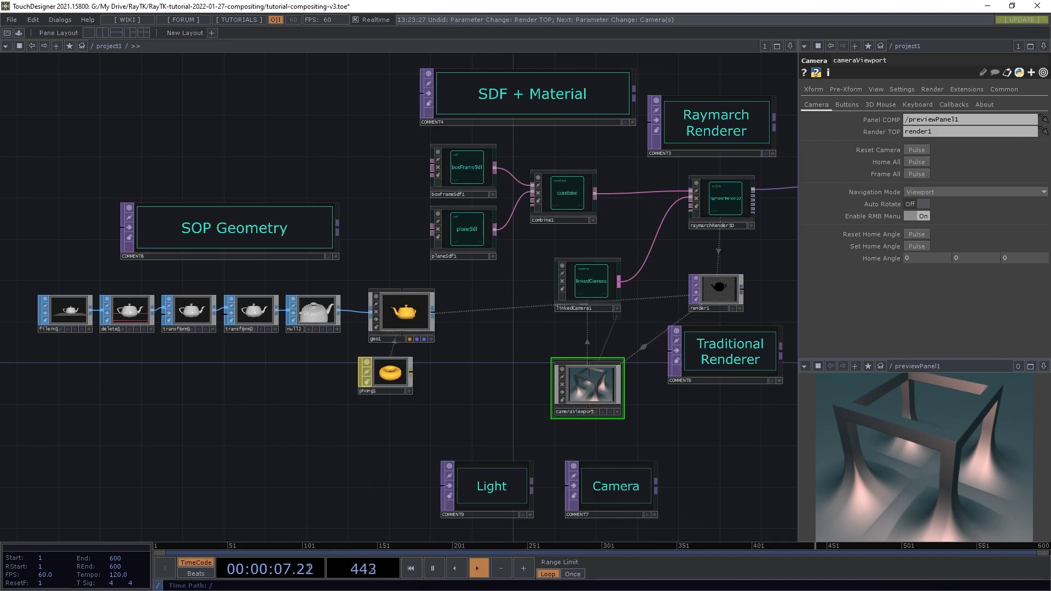
pyautogui.scroll(5, 763, 526)
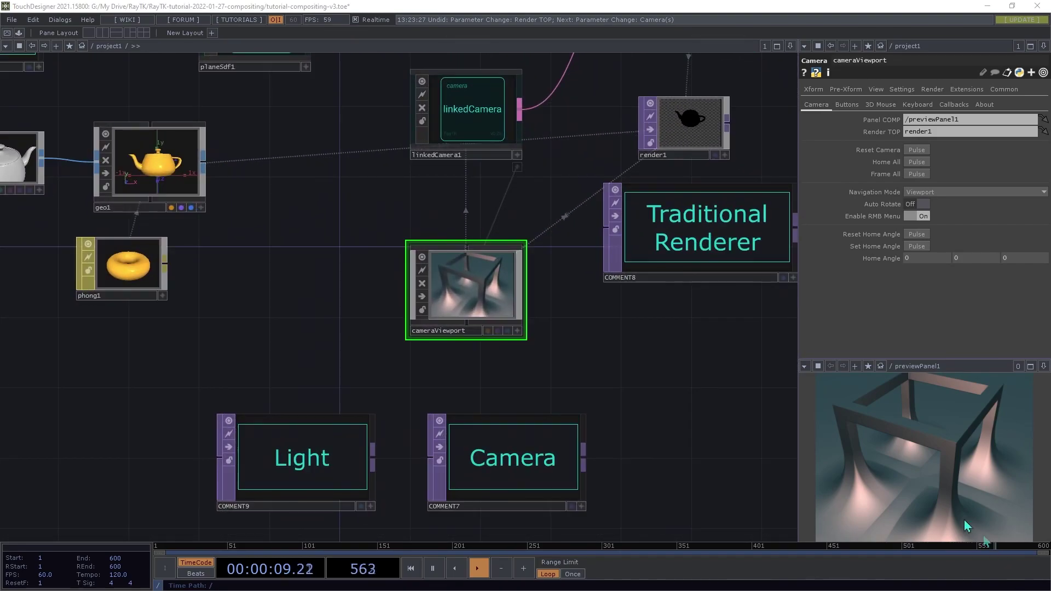
pyautogui.moveTo(974, 517); pyautogui.dragTo(942, 477)
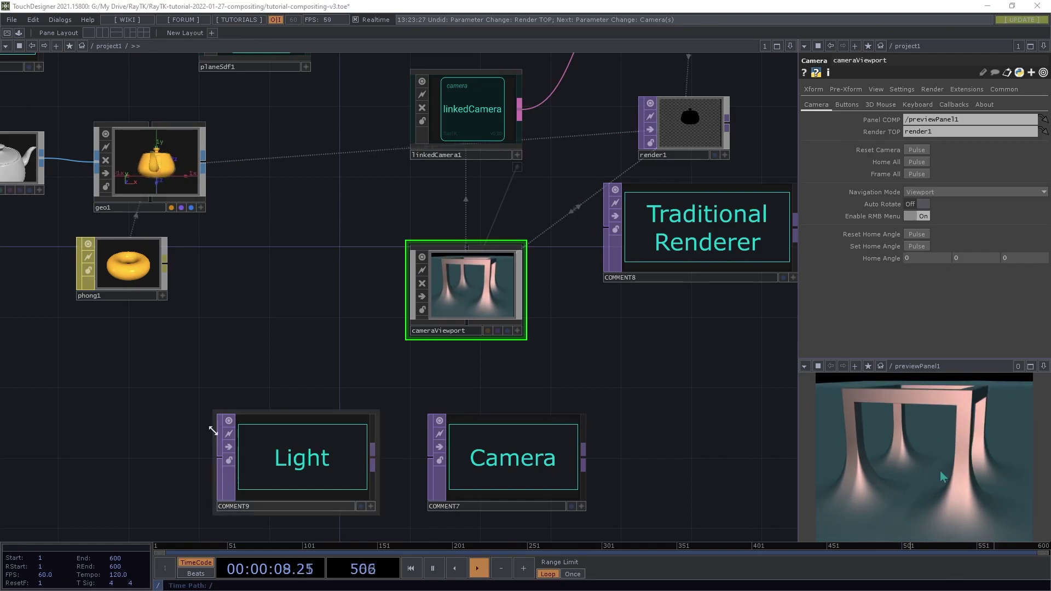
# - Reposition linkedCamera1 and cameraViewport beside render1
pyautogui.moveTo(497, 366); pyautogui.dragTo(519, 116)
pyautogui.click(523, 312)
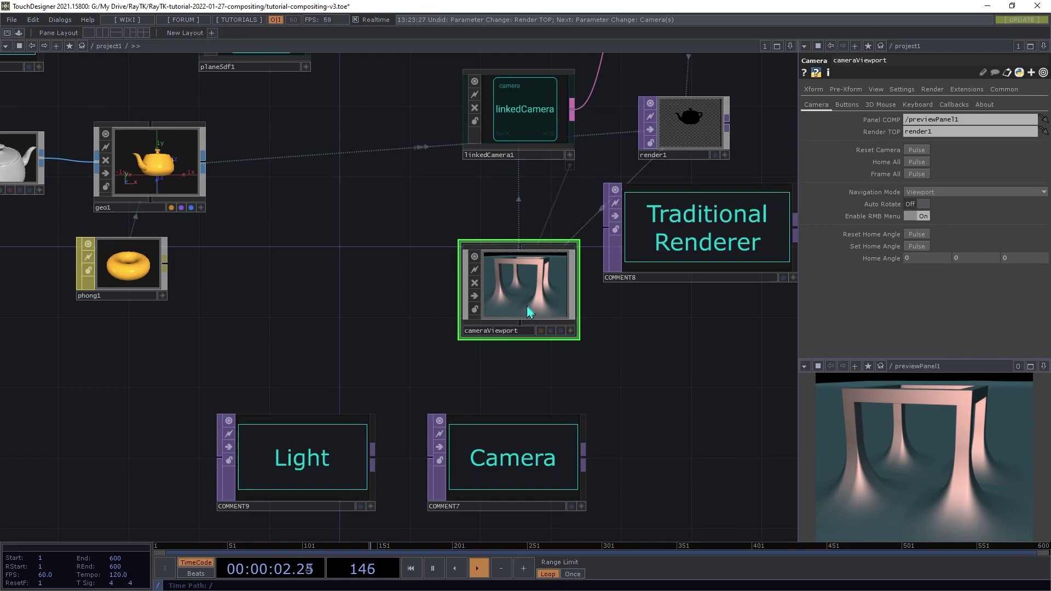
pyautogui.moveTo(523, 312); pyautogui.dragTo(521, 260)
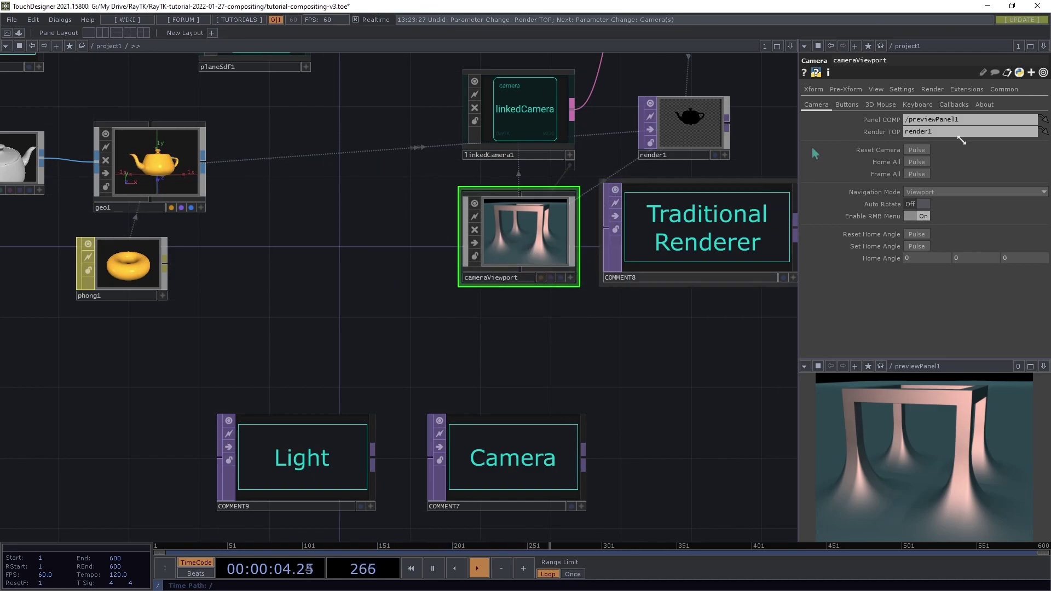
# - Frame the whole network and filter the RayTK palette by 'link'
pyautogui.press('h')
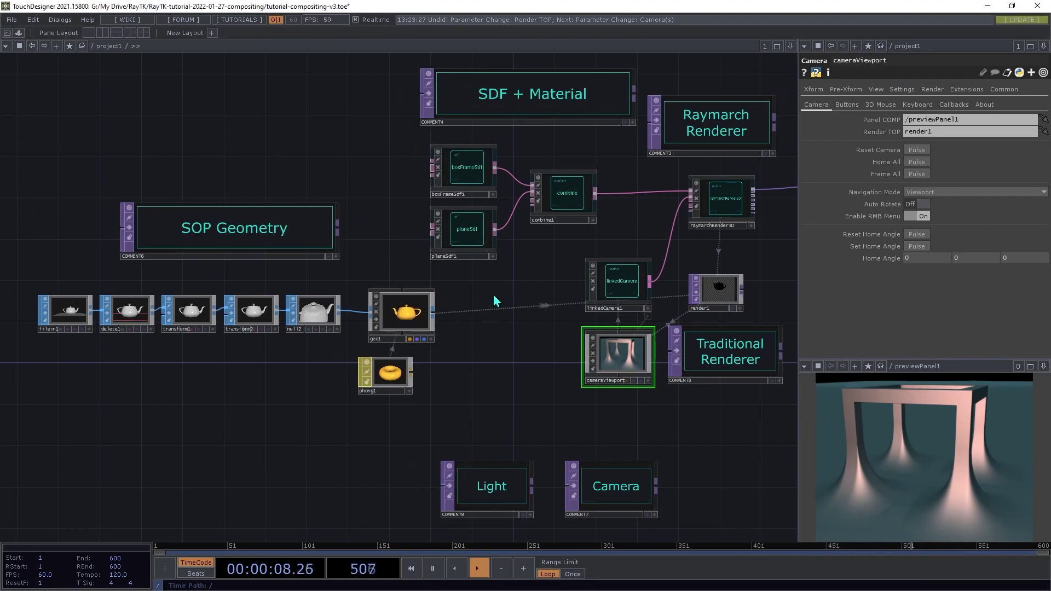
pyautogui.hotkey('alt', 'r')
pyautogui.write('link')
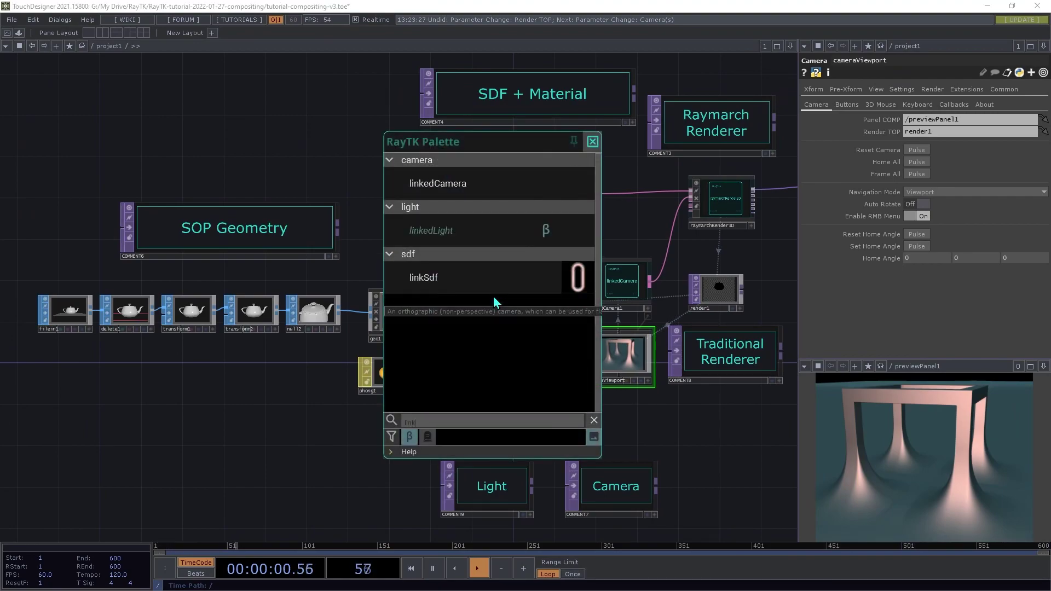
# - Add linkedLight1 feeding the raymarch renderer and create light1 beneath it at Translate 0, 0, 10
pyautogui.click(485, 235)
pyautogui.moveTo(410, 300); pyautogui.dragTo(681, 202)
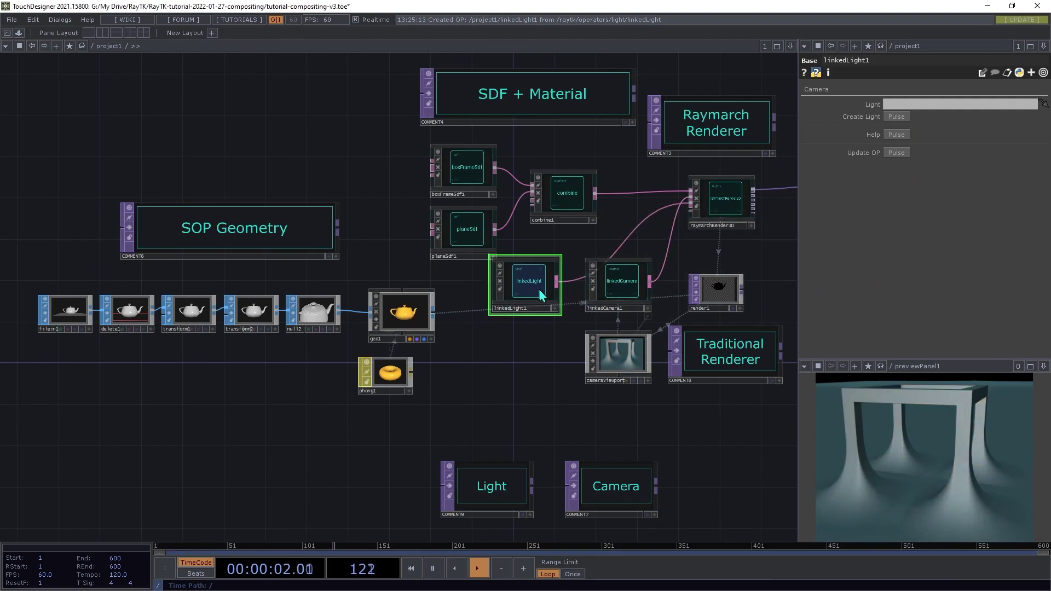
pyautogui.moveTo(625, 425); pyautogui.dragTo(531, 302)
pyautogui.click(534, 263)
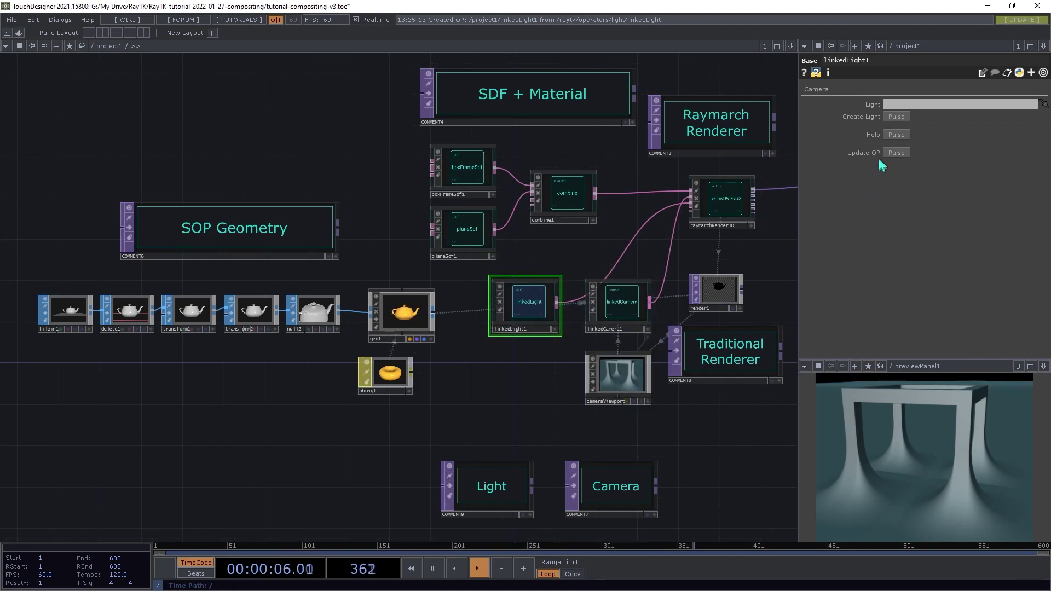
pyautogui.click(897, 118)
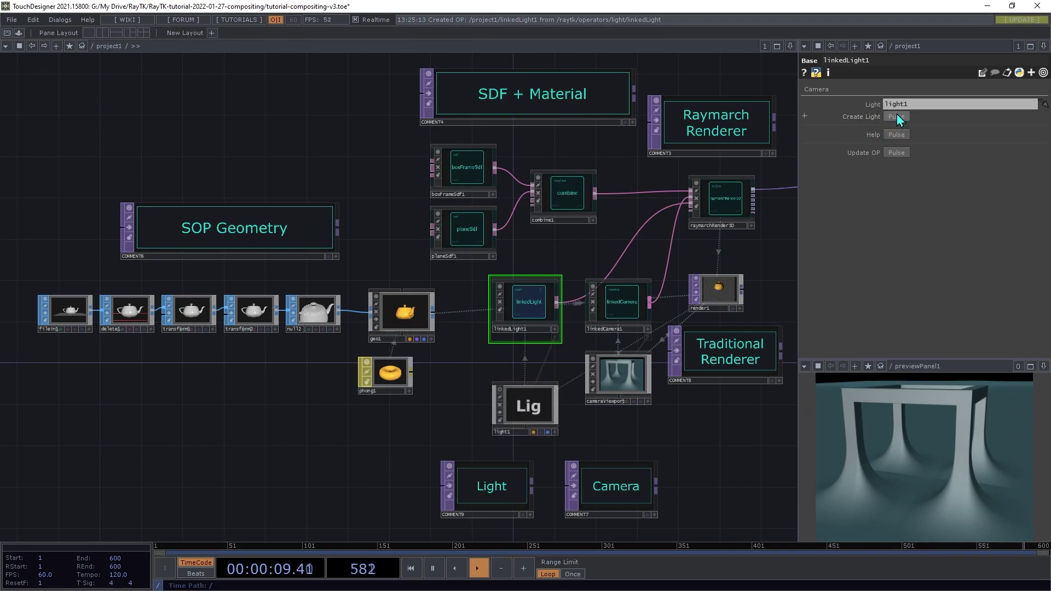
pyautogui.moveTo(523, 411); pyautogui.dragTo(523, 379)
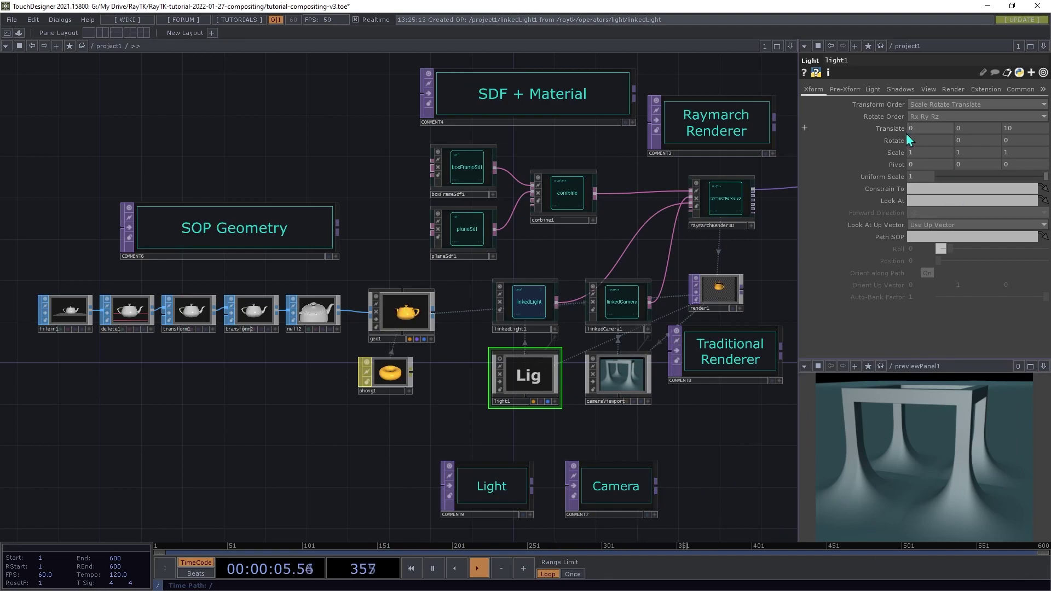
# - Set light1's Translate to 0, 0, 0 and move the light and linked nodes higher
pyautogui.middleClick(926, 142)
pyautogui.moveTo(923, 129)
pyautogui.mouseDown(button='middle')
pyautogui.moveTo(921, 109)
pyautogui.moveTo(921, 131)
pyautogui.moveTo(920, 113)
pyautogui.moveTo(947, 112)
pyautogui.moveTo(912, 111)
pyautogui.moveTo(925, 110)
pyautogui.mouseUp(button='middle')
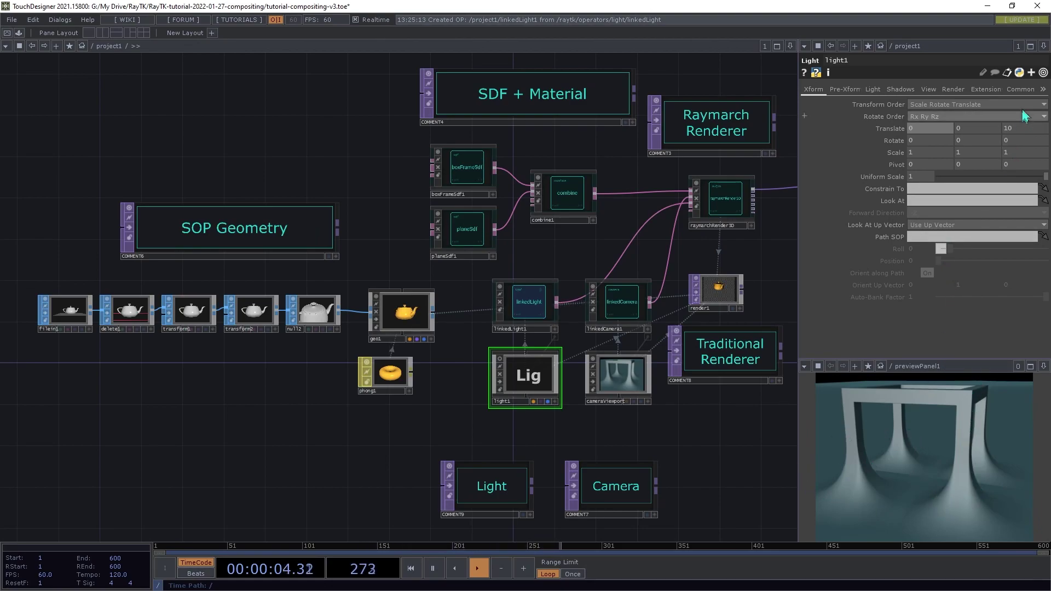
pyautogui.moveTo(1007, 131); pyautogui.dragTo(994, 143, button='middle')
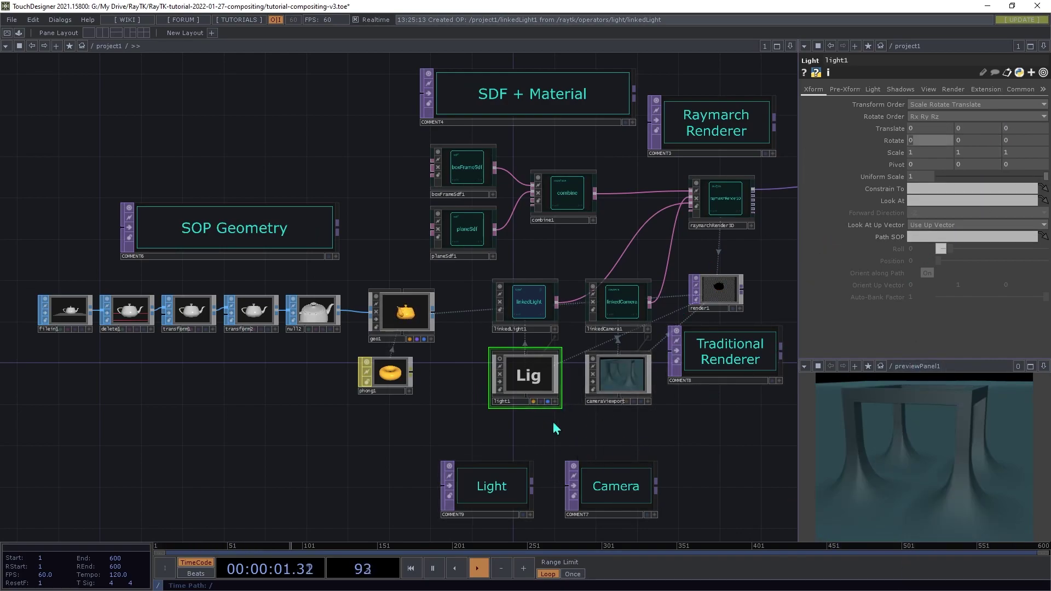
pyautogui.moveTo(556, 428); pyautogui.dragTo(668, 295, button='right')
pyautogui.moveTo(629, 305)
pyautogui.mouseDown()
pyautogui.moveTo(616, 275)
pyautogui.moveTo(617, 298)
pyautogui.mouseUp()
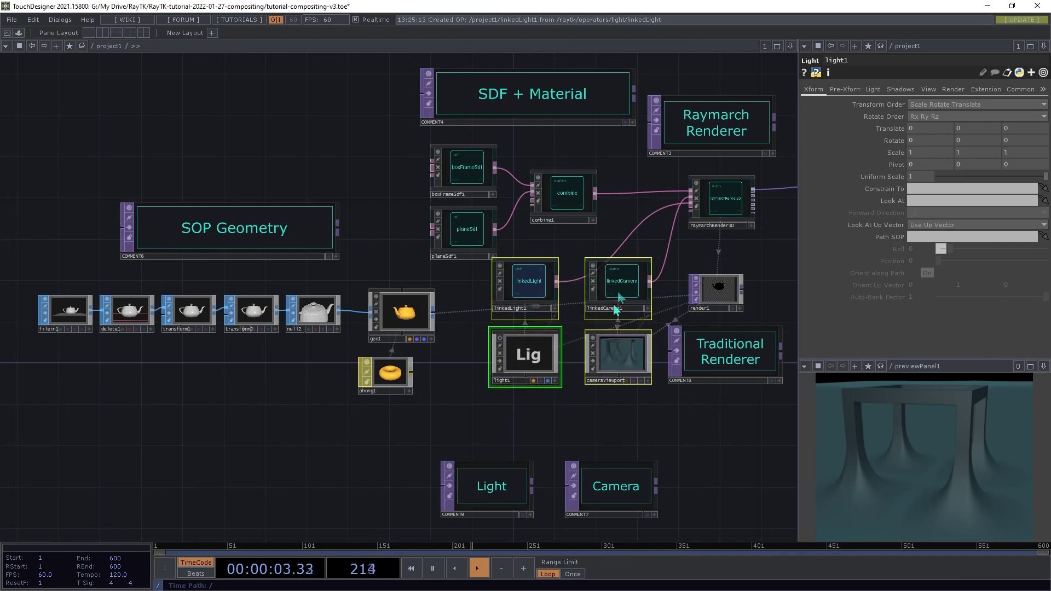
# - Create a Circle SOP feeding a Transform SOP below the light
pyautogui.press('Tab')
pyautogui.write('c')
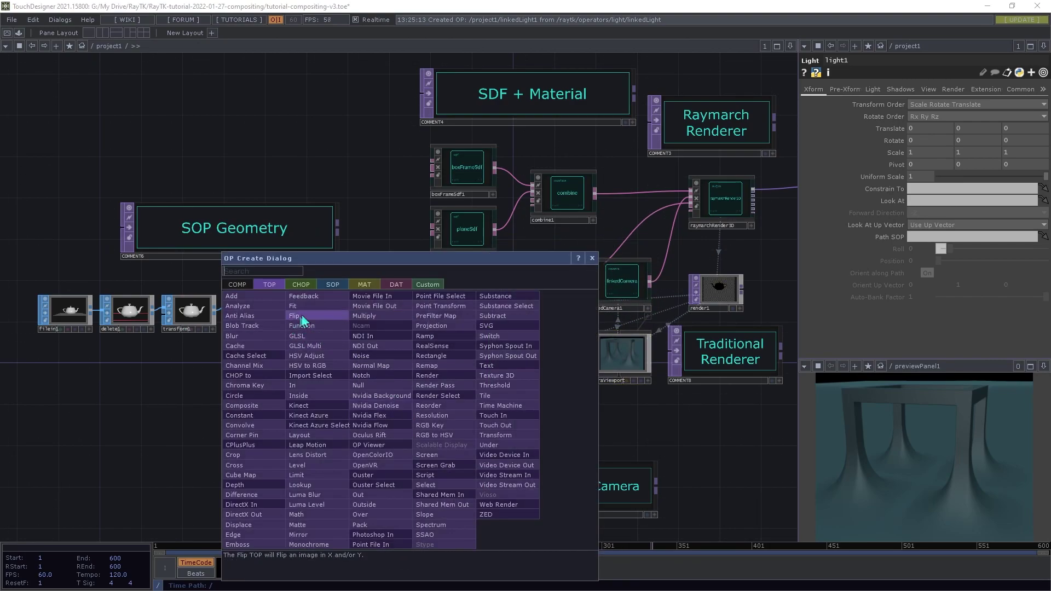
pyautogui.click(333, 286)
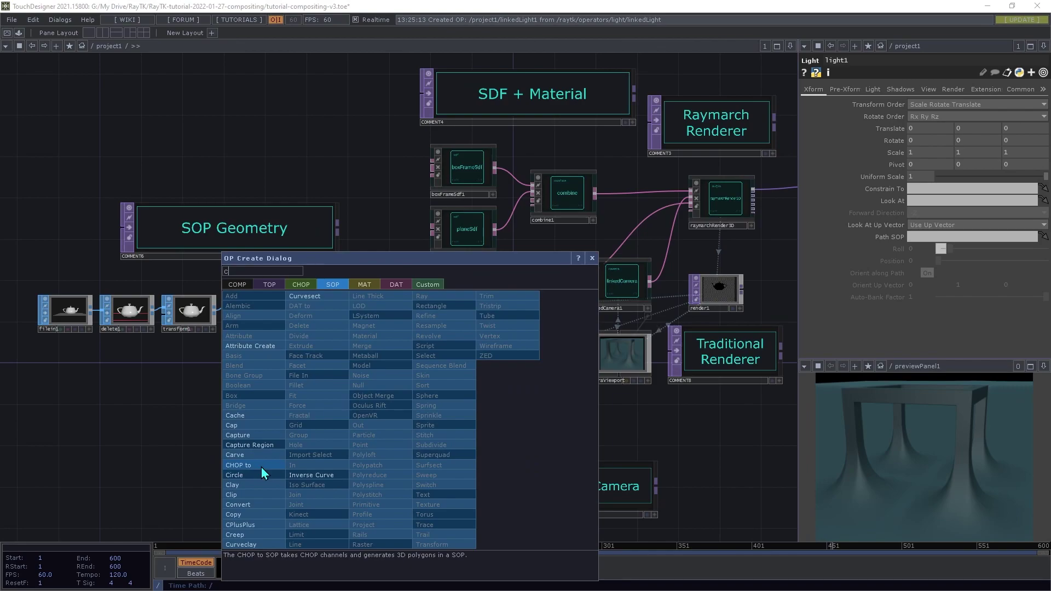
pyautogui.click(256, 474)
pyautogui.click(441, 427)
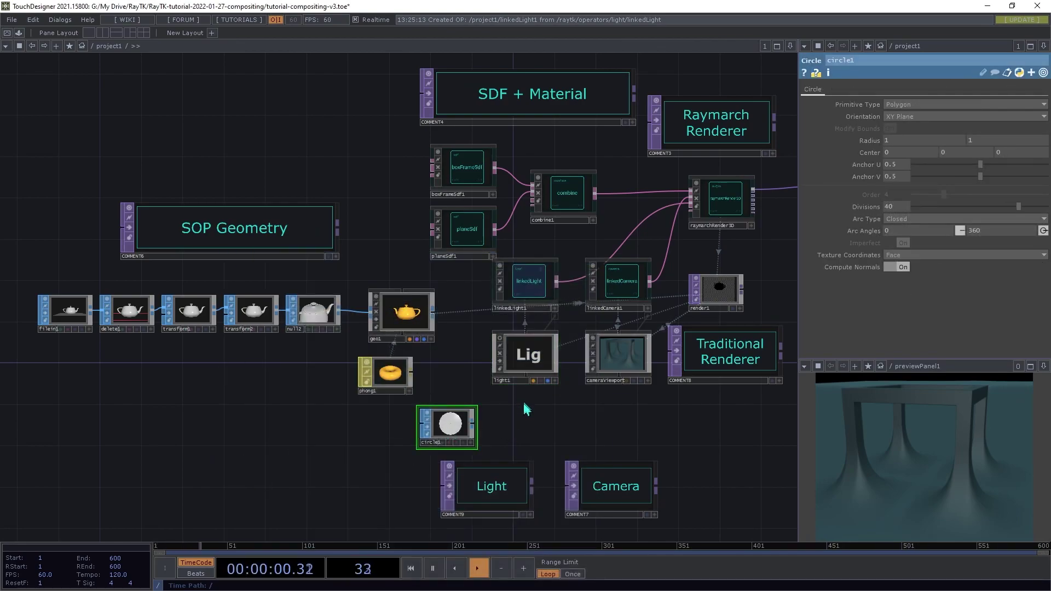
pyautogui.click(473, 425)
pyautogui.click(508, 434)
pyautogui.write('t')
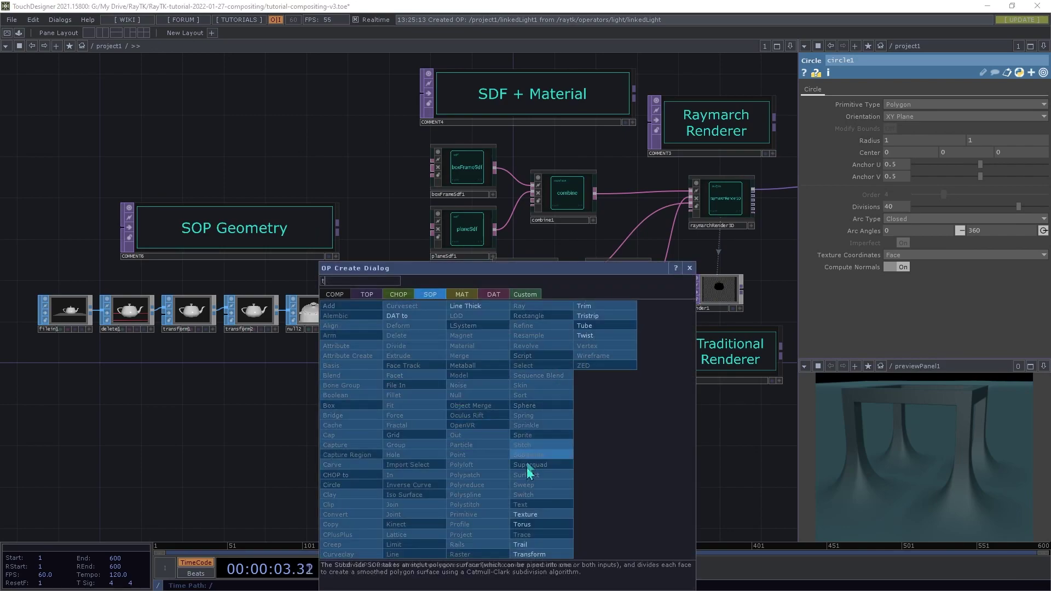
pyautogui.click(538, 557)
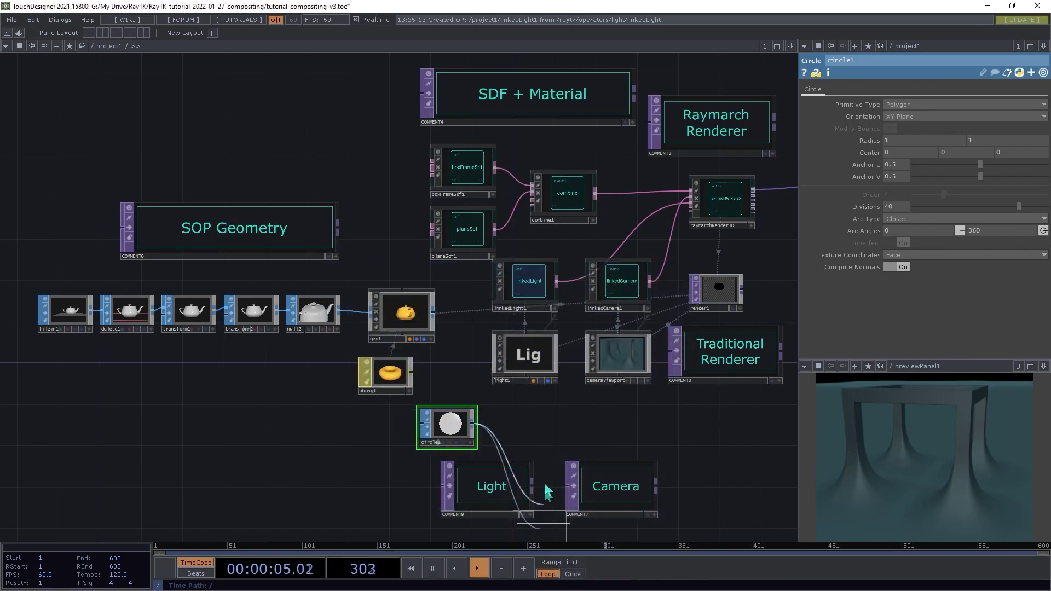
pyautogui.click(523, 429)
# - Append null3 after the transform and set it as light1's Path SOP
pyautogui.click(545, 425)
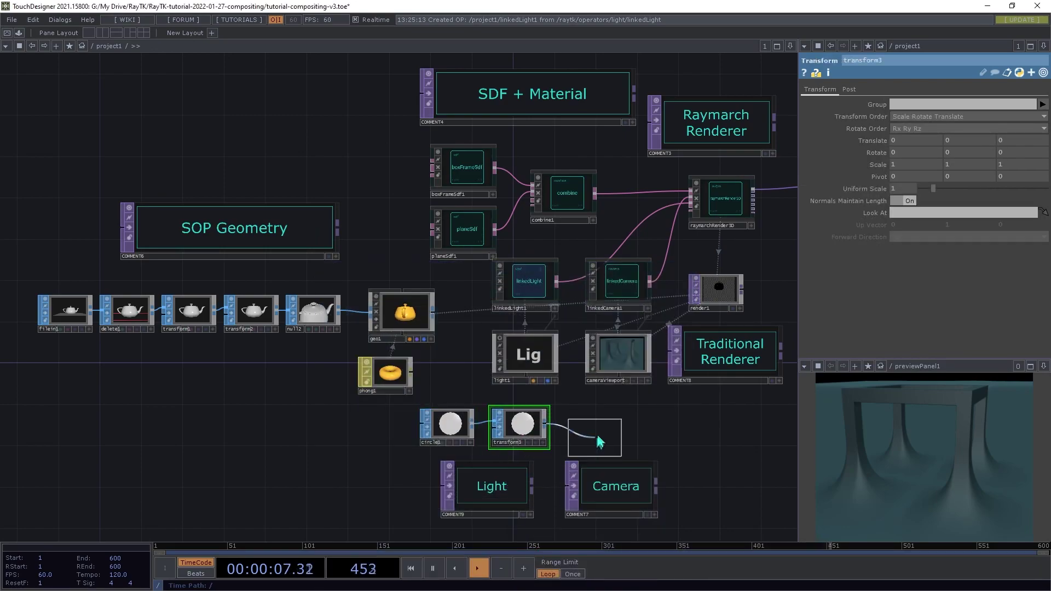
pyautogui.click(587, 432)
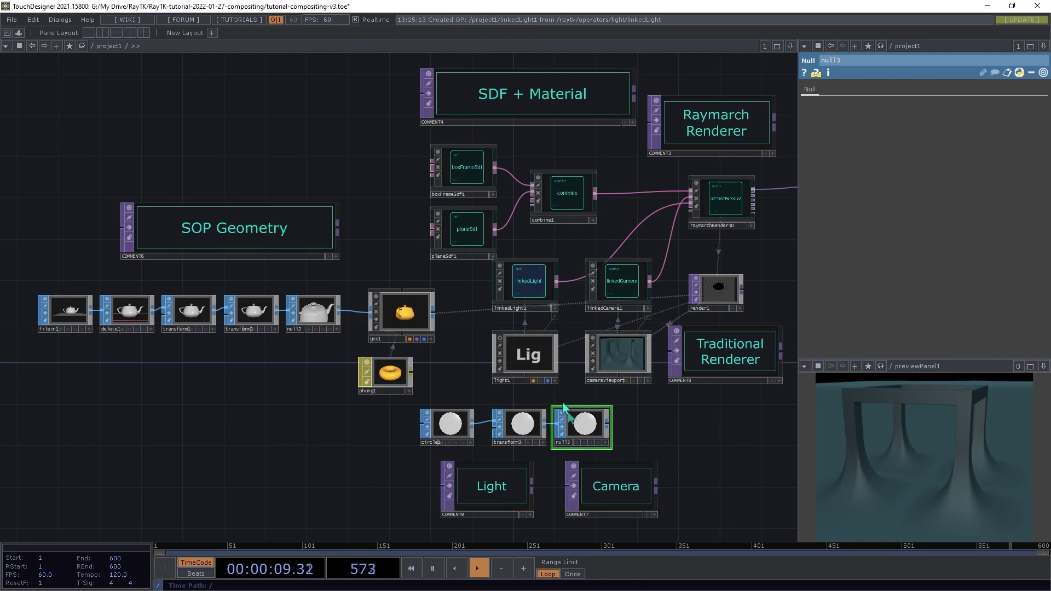
pyautogui.click(539, 350)
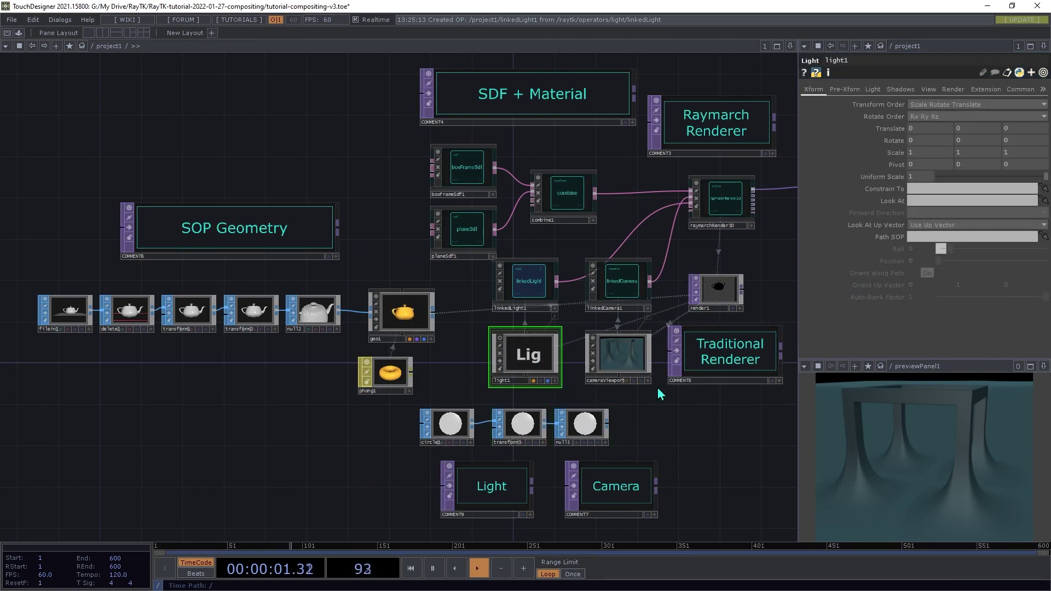
pyautogui.moveTo(596, 427); pyautogui.dragTo(941, 235)
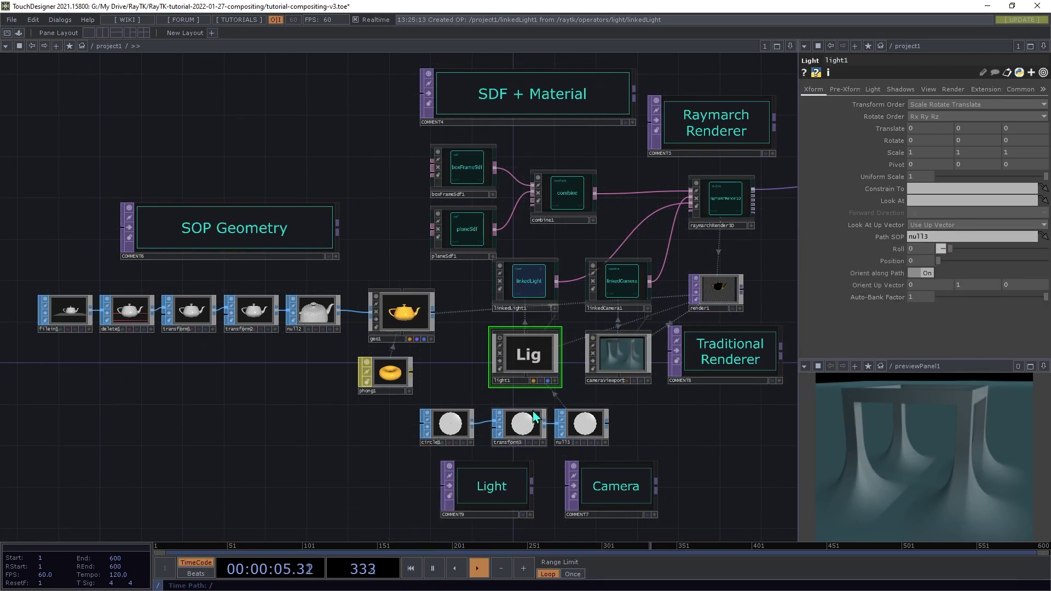
# - Make circle1 a NURBS Curve lying in the ZX Plane
pyautogui.click(525, 426)
pyautogui.click(449, 425)
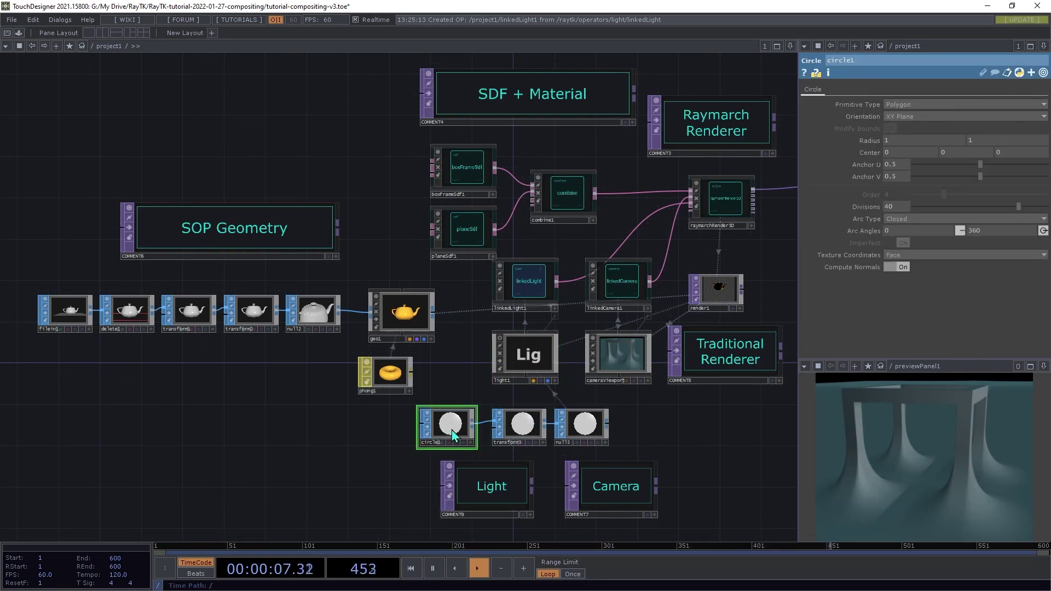
pyautogui.click(920, 101)
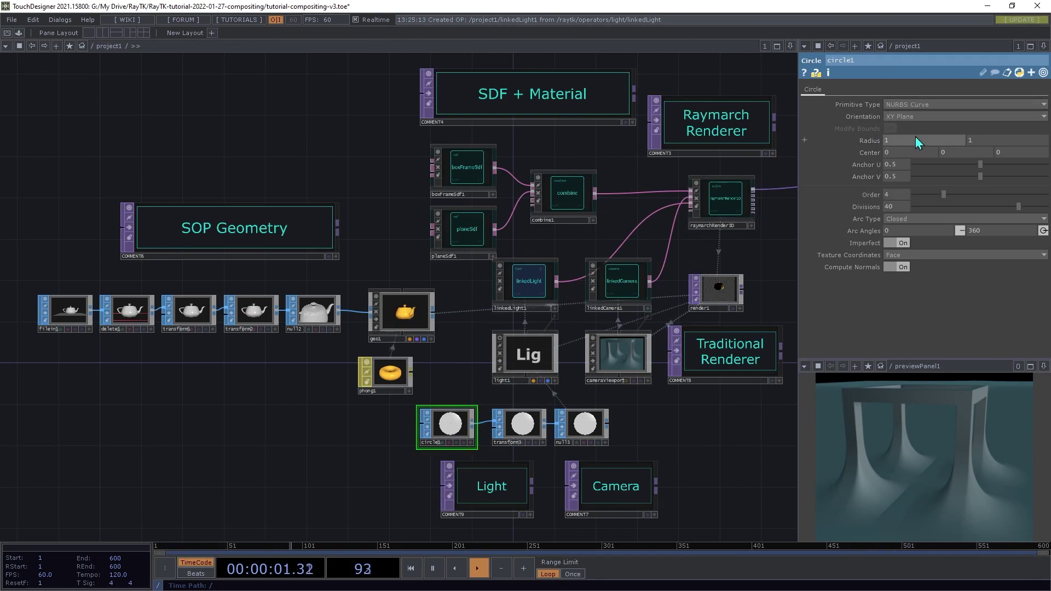
pyautogui.click(915, 134)
pyautogui.click(920, 116)
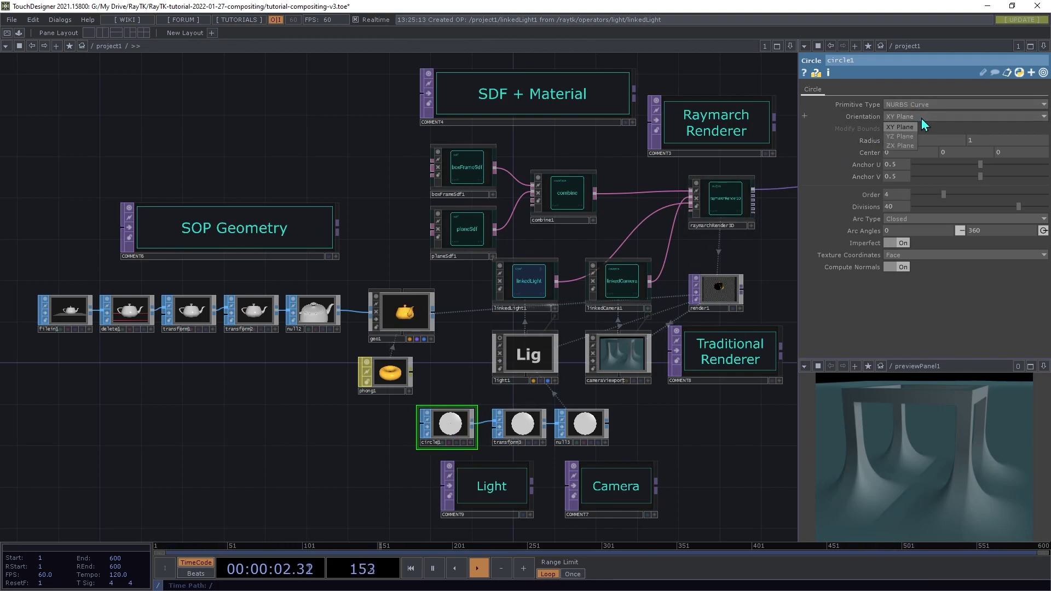
pyautogui.click(894, 145)
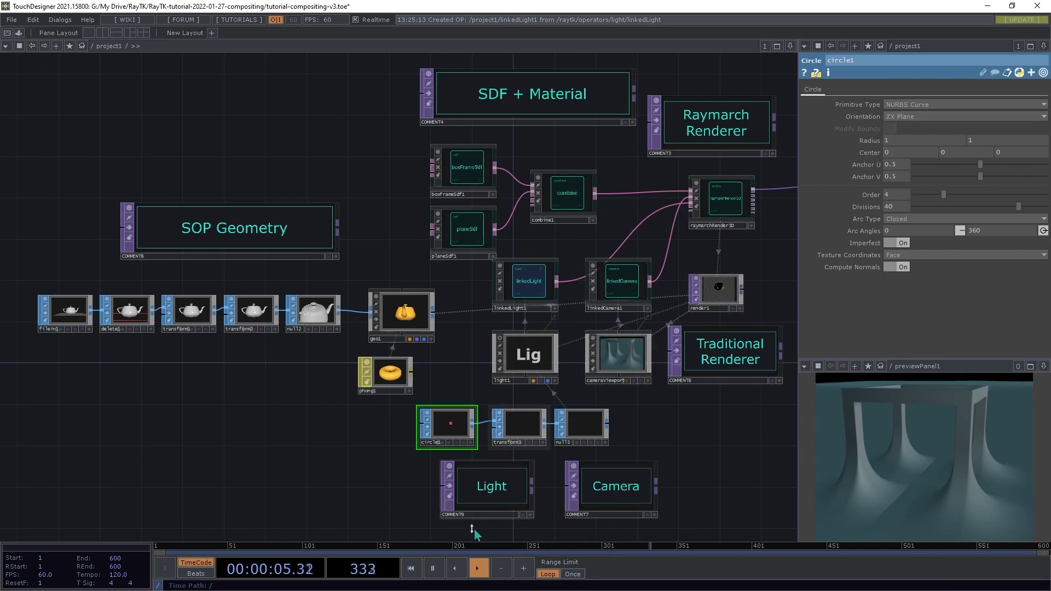
# - Give transform3 Translate Y 1.4 and Rotate Z 20
pyautogui.click(524, 430)
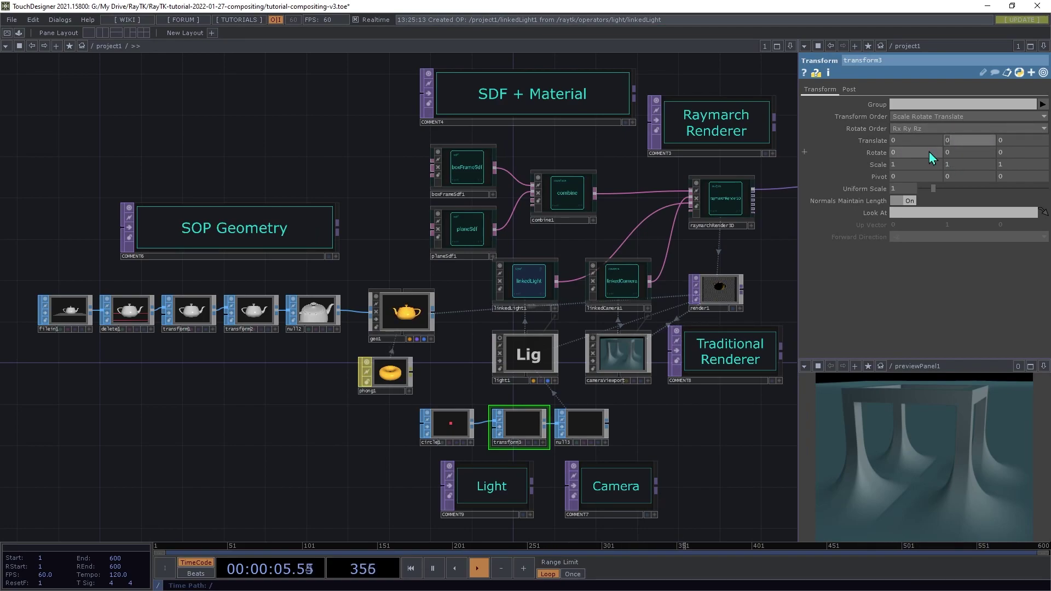
pyautogui.write('.4')
pyautogui.press('Tab')
pyautogui.press('Tab')
pyautogui.press('Tab')
pyautogui.press('Tab')
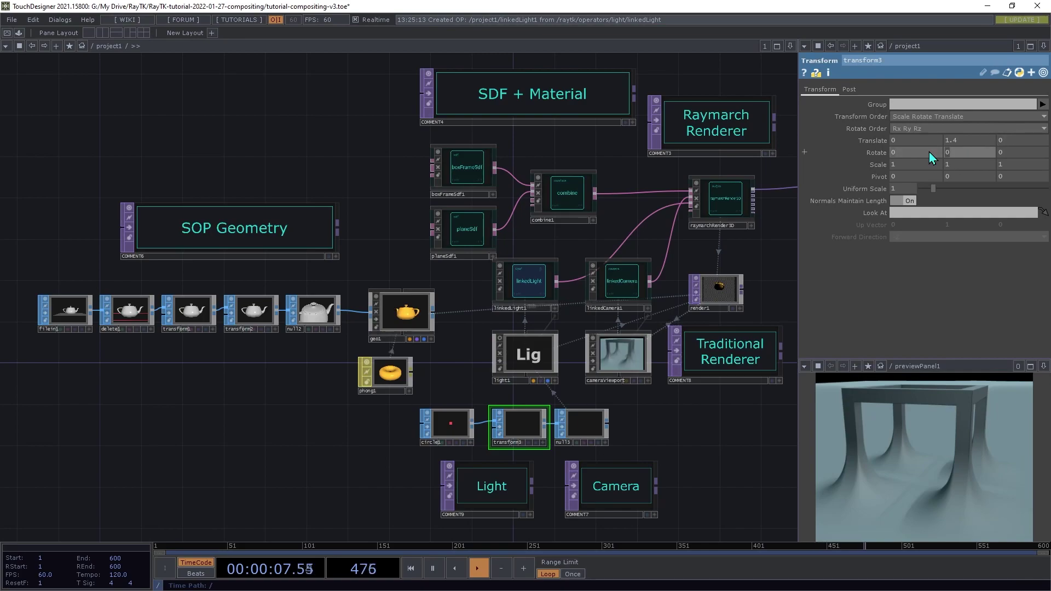
pyautogui.write('2')
pyautogui.press('Tab')
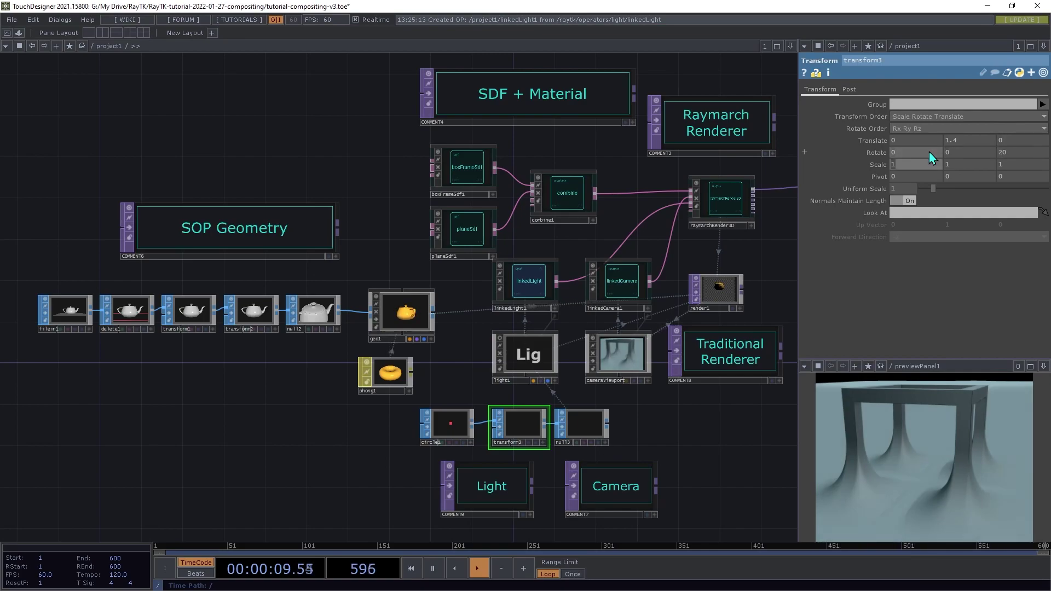
# - Drive light1's Position along the circle with an absTime.seconds expression so it keeps circling
pyautogui.click(530, 357)
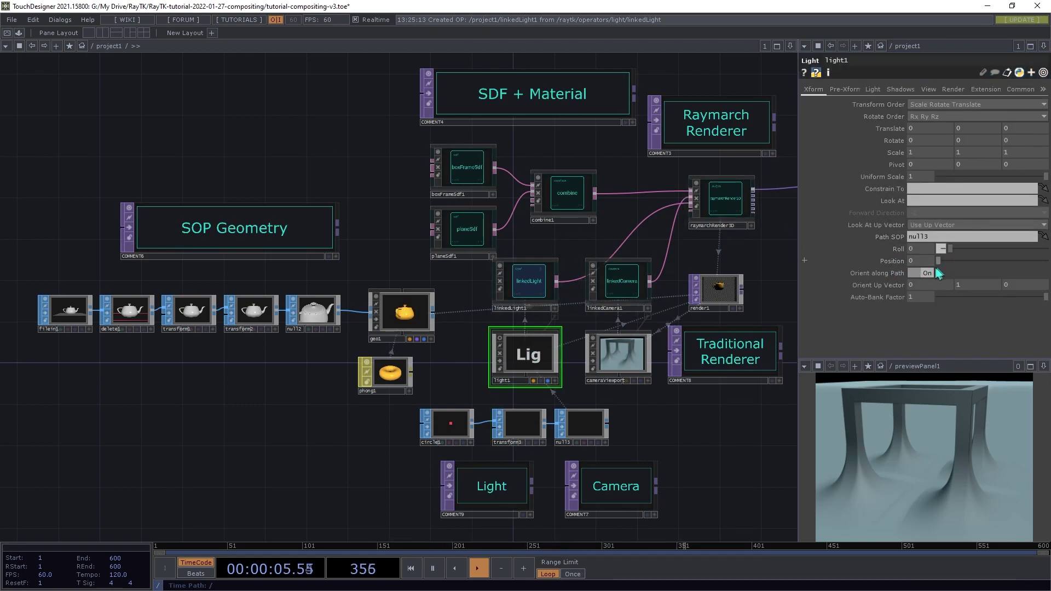
pyautogui.moveTo(939, 261); pyautogui.dragTo(913, 320)
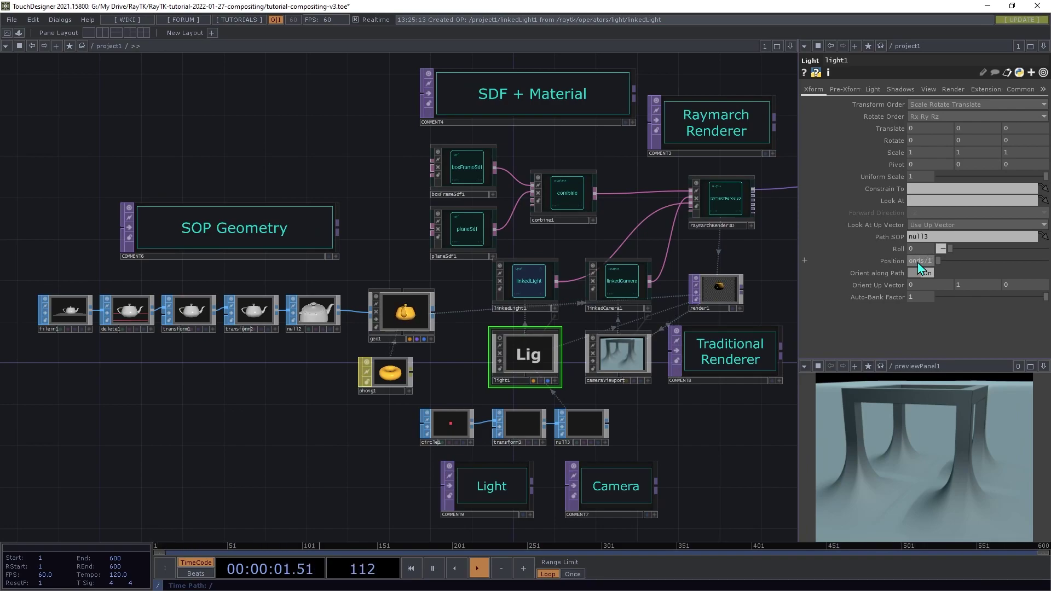
pyautogui.press('Return')
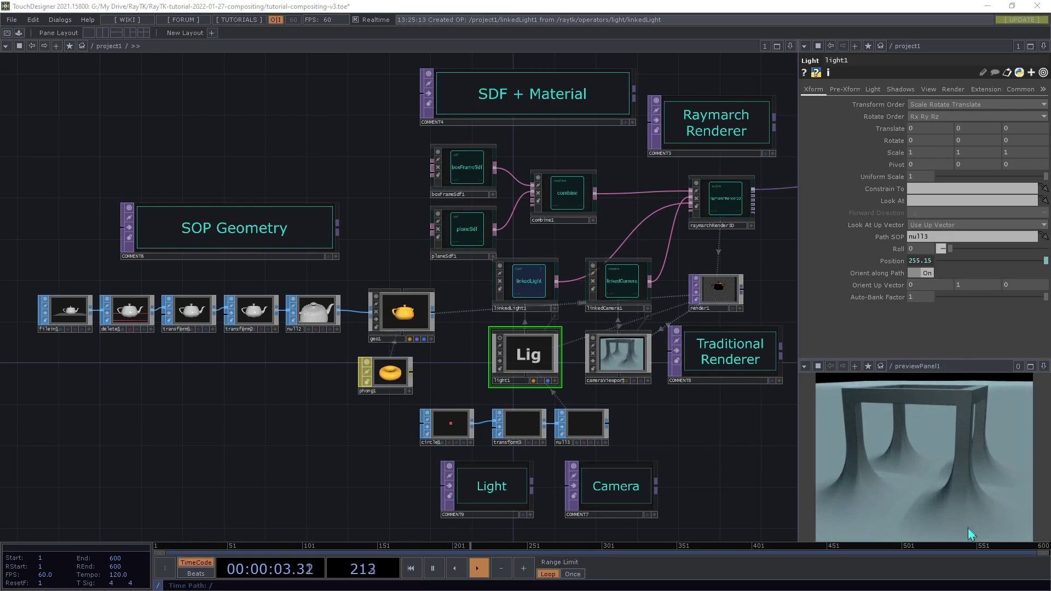
# - Set raymarchRender3D's Render TOP to render1 and turn on Use Render Depth and Overlay Render
pyautogui.click(726, 198)
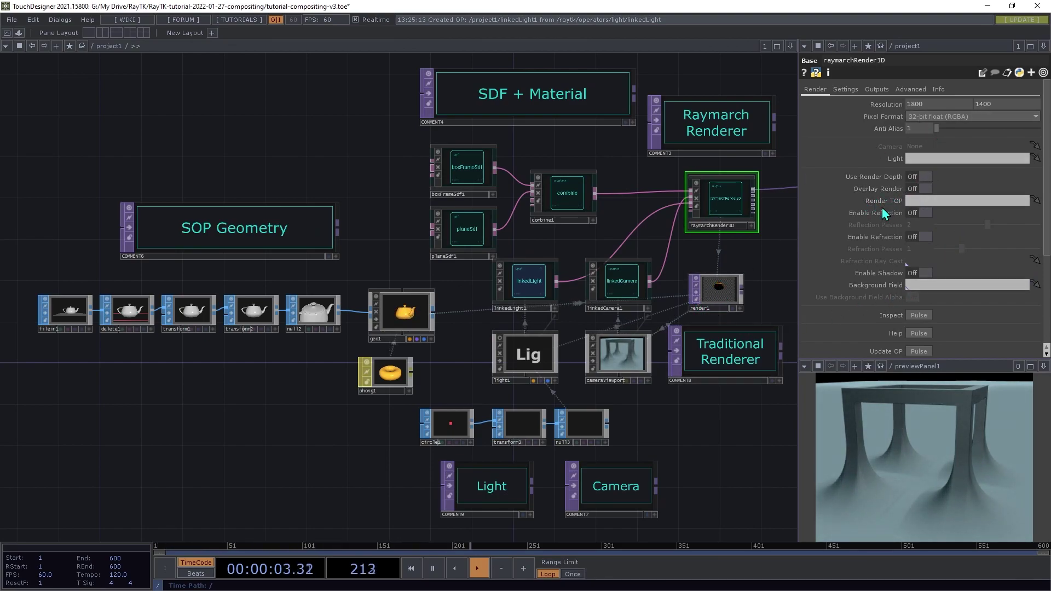
pyautogui.moveTo(719, 290); pyautogui.dragTo(946, 201)
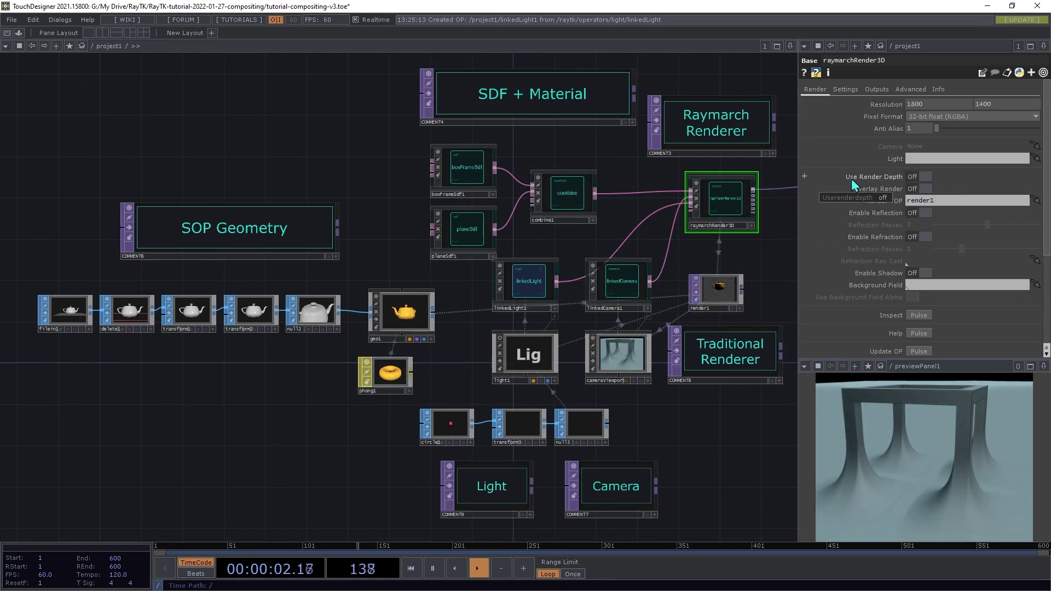
pyautogui.click(920, 178)
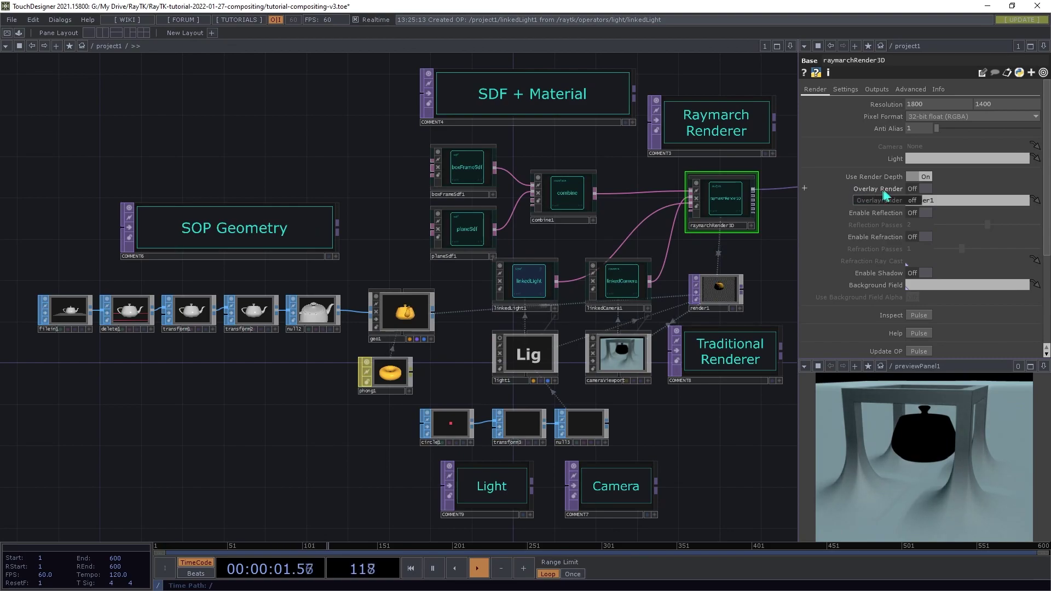
pyautogui.click(924, 190)
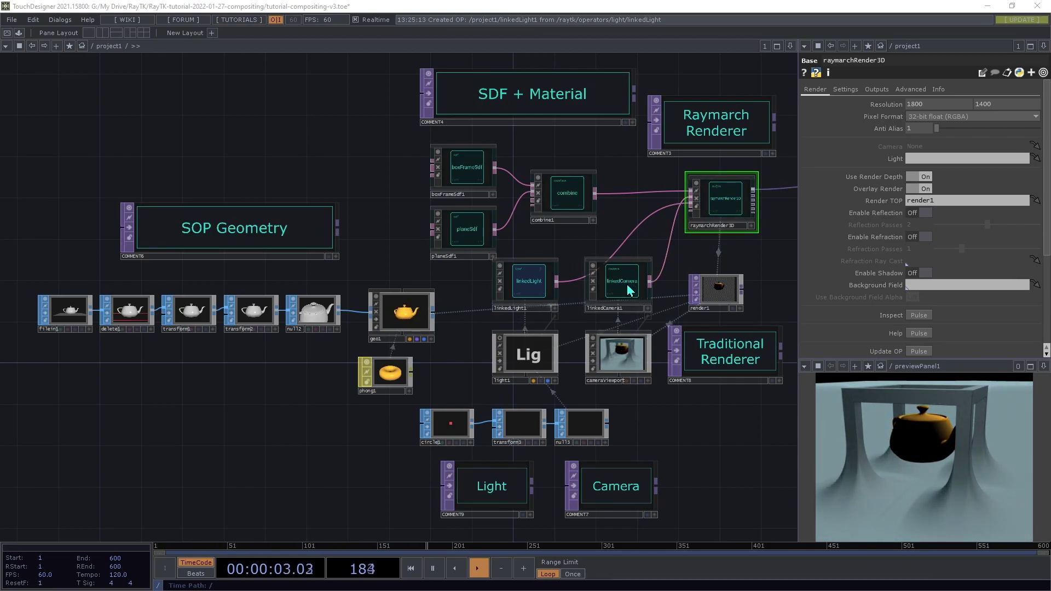
pyautogui.click(619, 359)
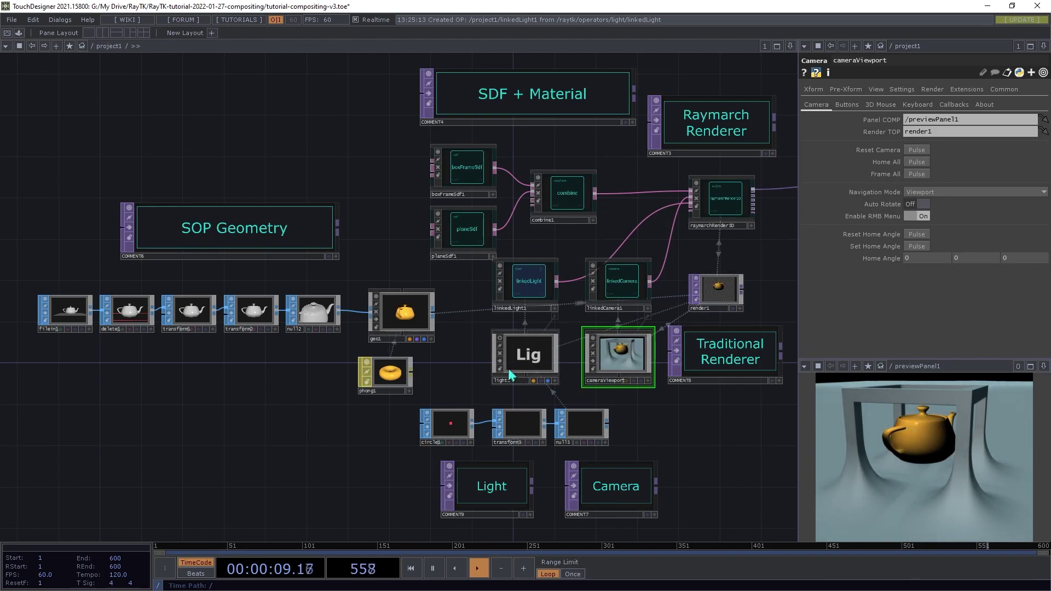
pyautogui.click(715, 207)
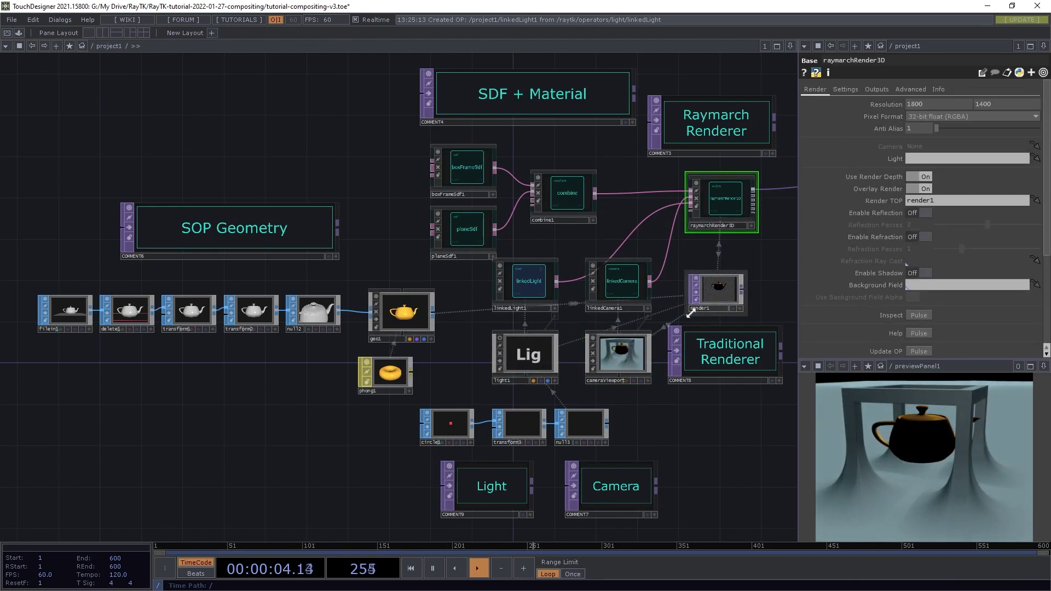